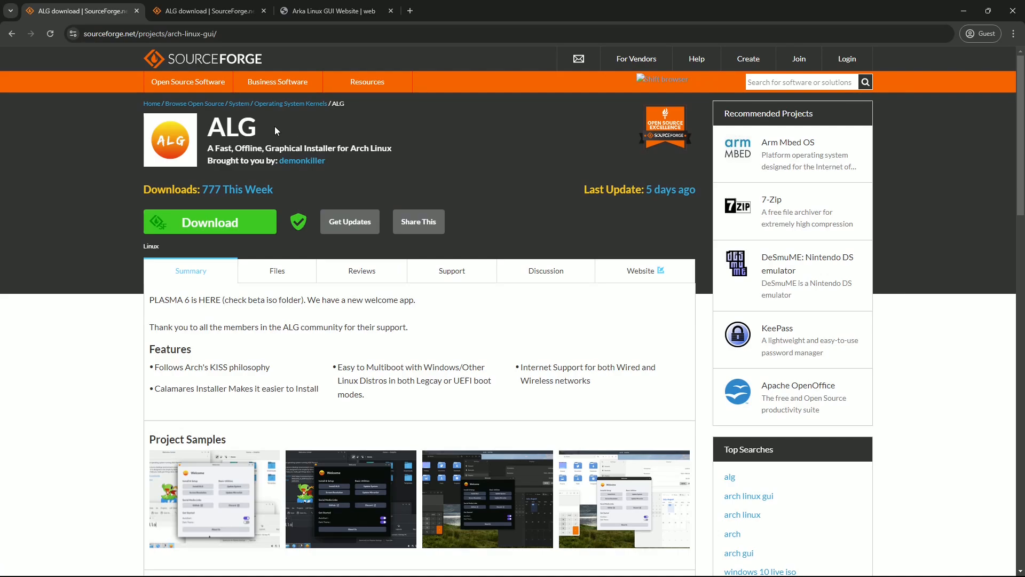
Step: Leave the ALG project page for the SourceForge home page and place the cursor in its search box
{"action": "left_click_drag", "start_coordinate": [273, 130], "coordinate": [205, 130]}
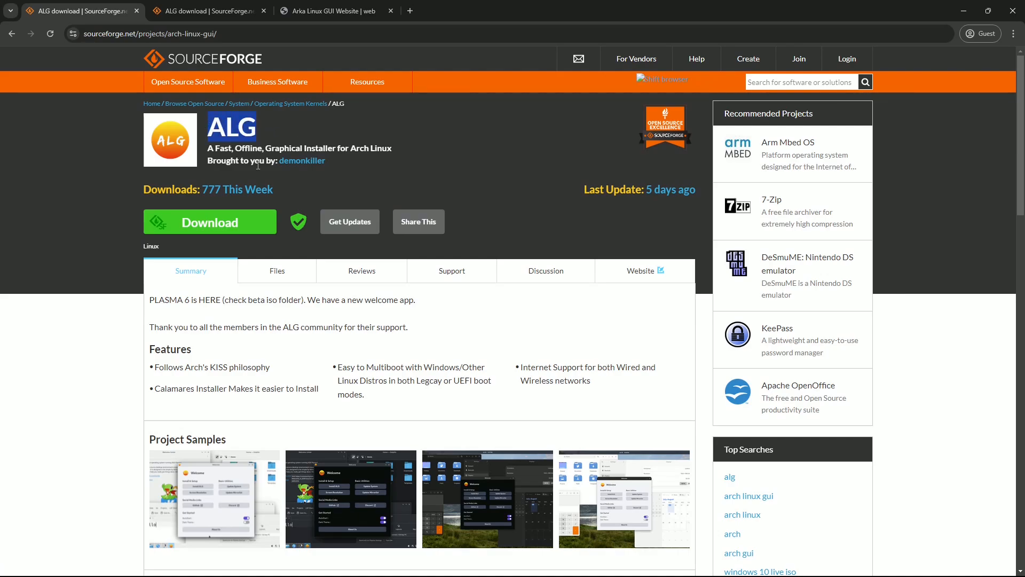
{"action": "left_click", "coordinate": [245, 63]}
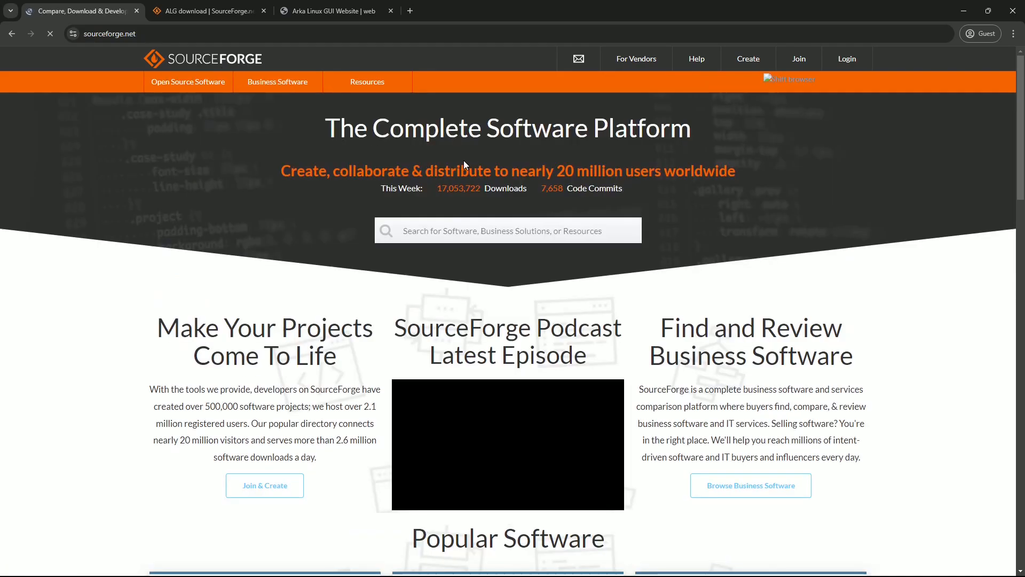
{"action": "left_click_drag", "start_coordinate": [161, 35], "coordinate": [77, 35]}
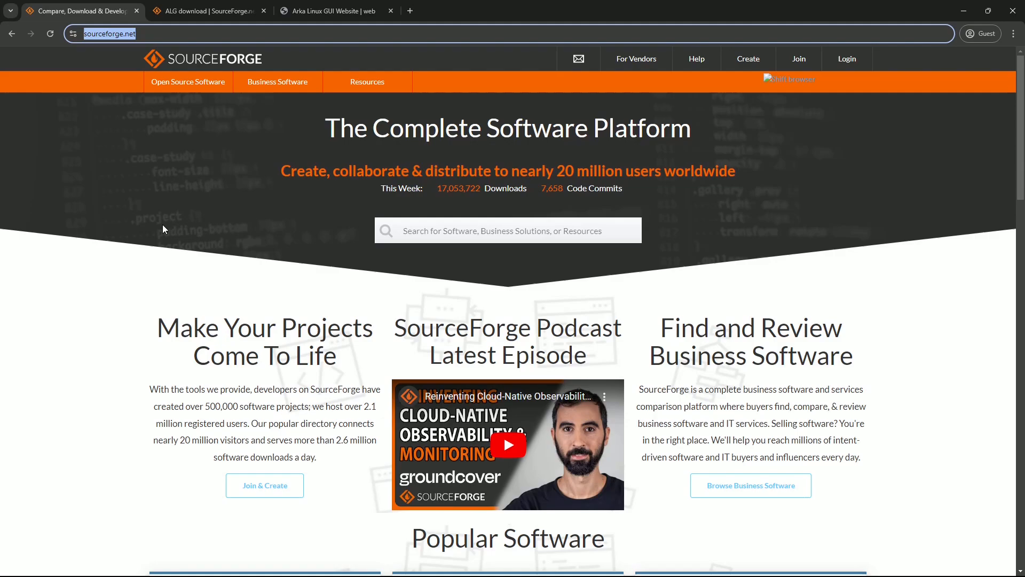
{"action": "left_click", "coordinate": [444, 234]}
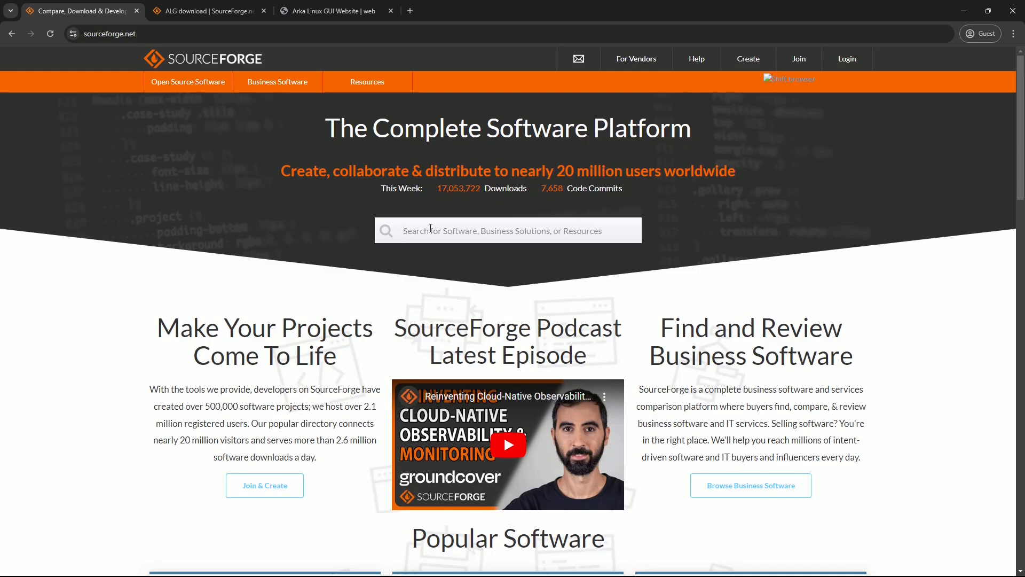
Step: Search 'al', open the ALG project, and read its PLASMA 6 announcement and Features list
{"action": "type", "text": "alg"}
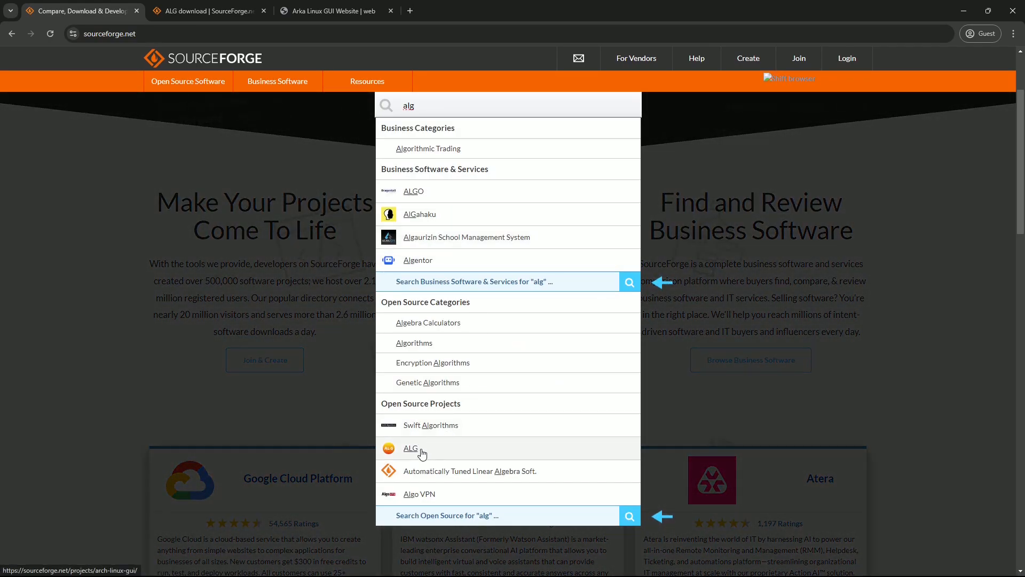
{"action": "left_click", "coordinate": [469, 449]}
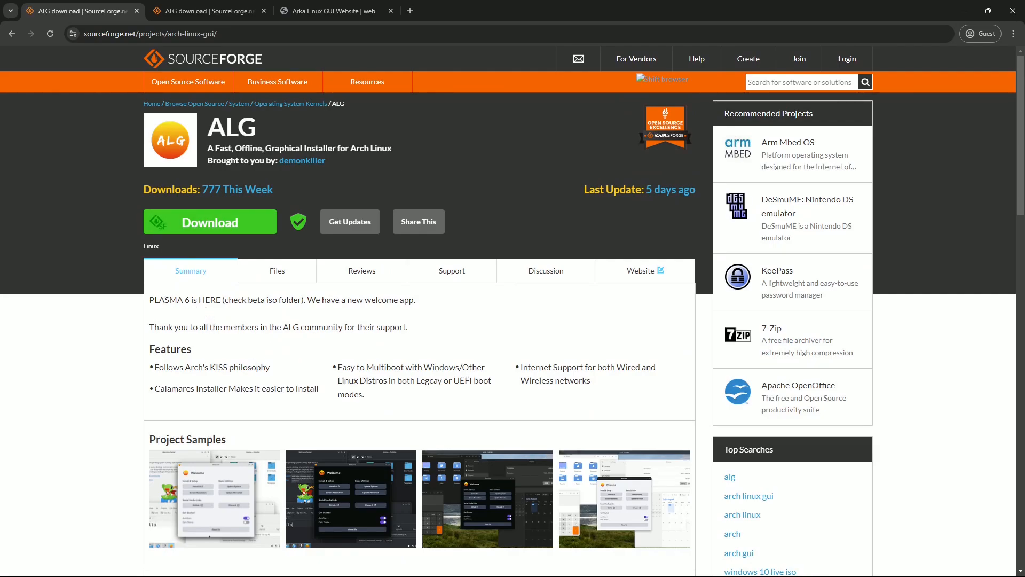
{"action": "left_click_drag", "start_coordinate": [149, 305], "coordinate": [415, 300]}
{"action": "left_click_drag", "start_coordinate": [143, 342], "coordinate": [641, 388]}
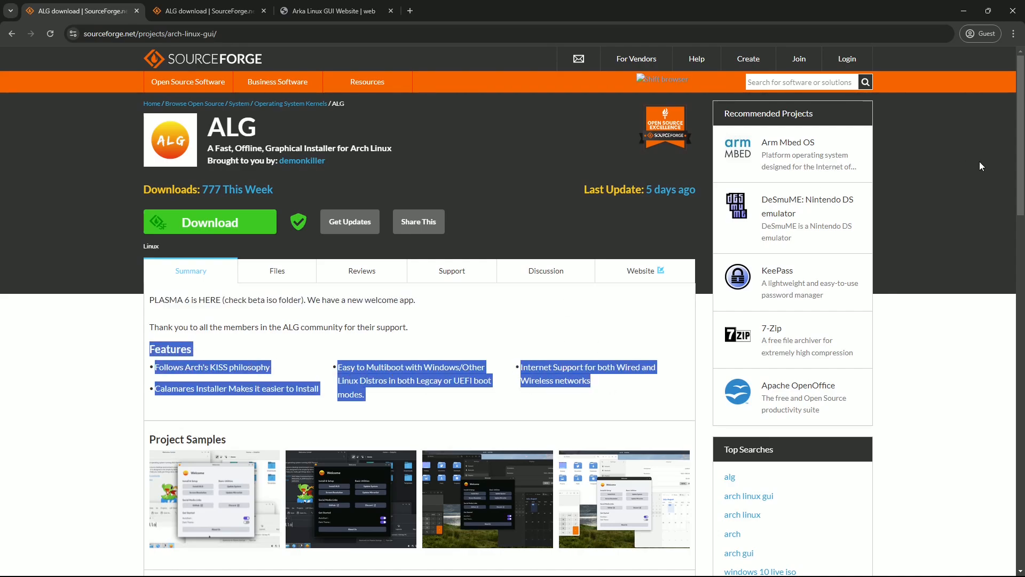
{"action": "scroll", "coordinate": [1020, 191], "scroll_direction": "down", "scroll_amount": 1}
{"action": "left_click_drag", "start_coordinate": [1021, 191], "coordinate": [1002, 319]}
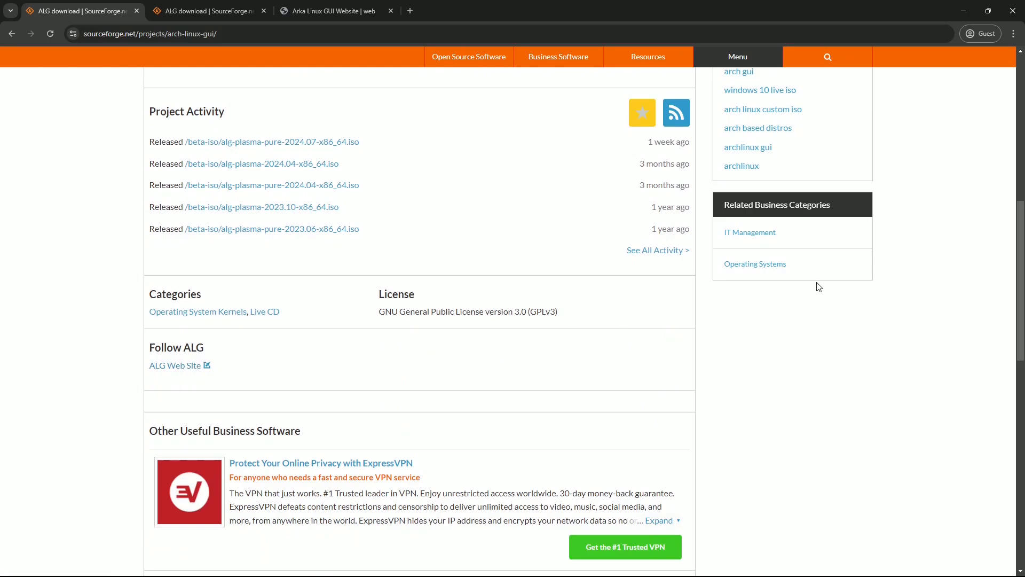
{"action": "left_click_drag", "start_coordinate": [1016, 328], "coordinate": [999, 173]}
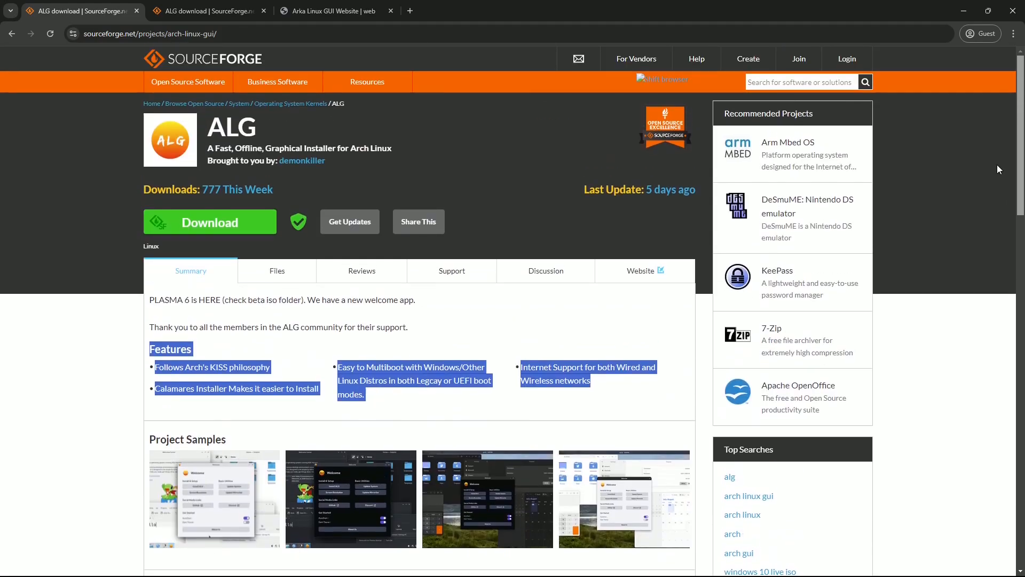
Step: Open the ALG Files listing and its beta-iso folder holding alg-plasma-pure-2024.07-x86_64.iso
{"action": "left_click", "coordinate": [274, 271]}
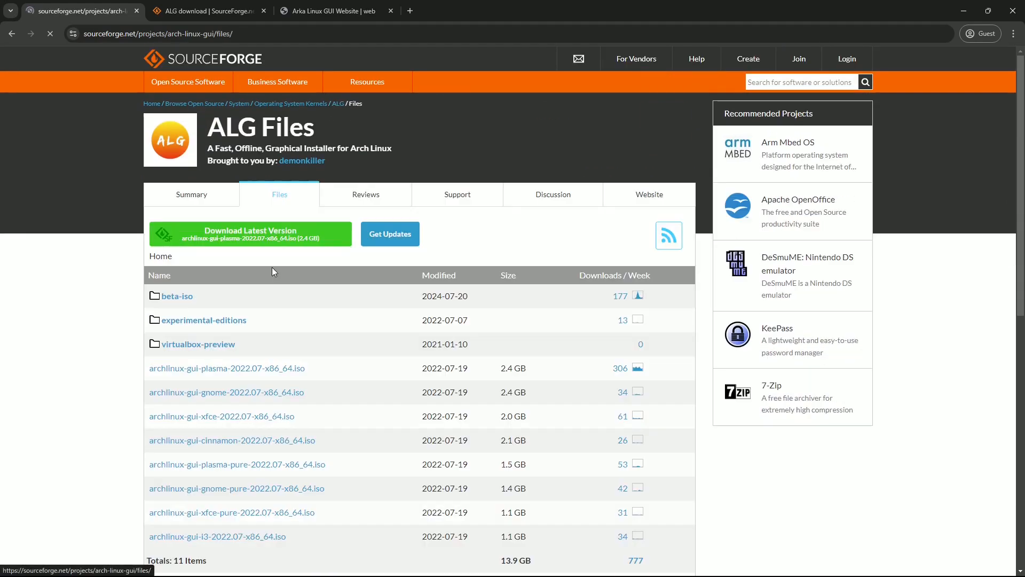
{"action": "left_click", "coordinate": [168, 300]}
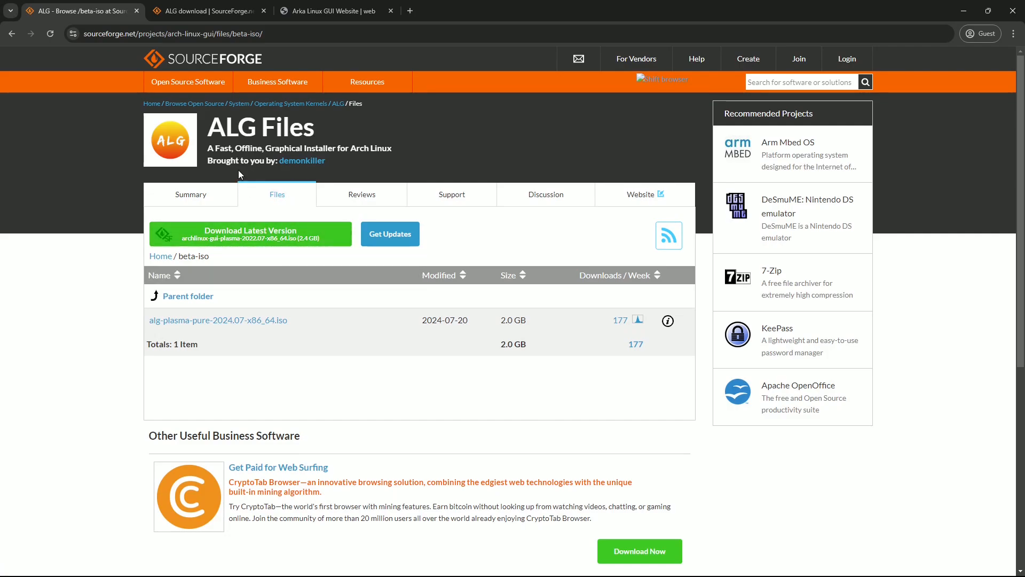
Step: Read the Arka Linux GUI Website page, then reopen the ALG project's Files listing on SourceForge
{"action": "left_click", "coordinate": [302, 15]}
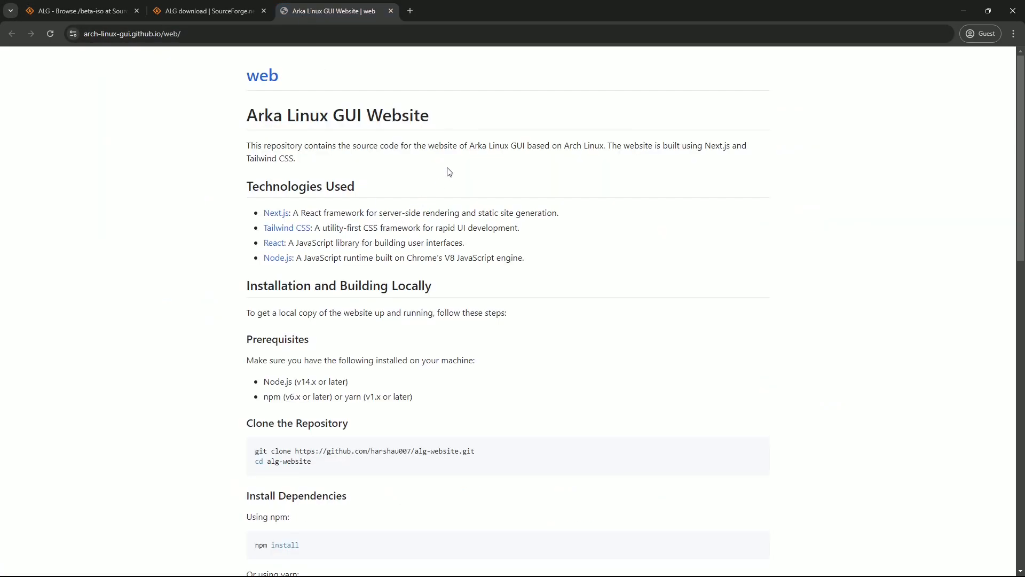
{"action": "left_click_drag", "start_coordinate": [245, 117], "coordinate": [442, 127]}
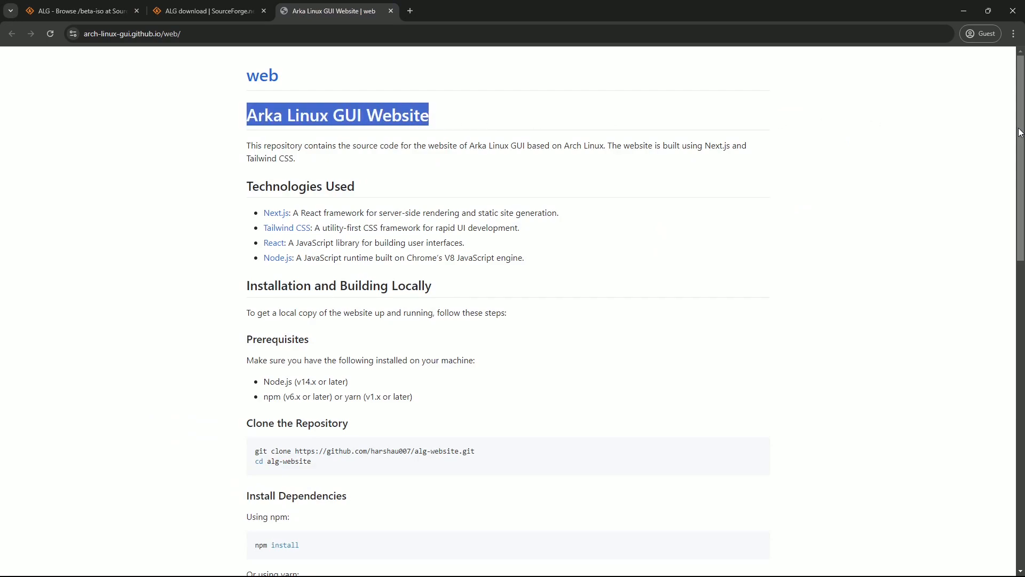
{"action": "mouse_move", "coordinate": [1020, 132]}
{"action": "left_mouse_down"}
{"action": "mouse_move", "coordinate": [1014, 452]}
{"action": "mouse_move", "coordinate": [1003, 126]}
{"action": "left_mouse_up"}
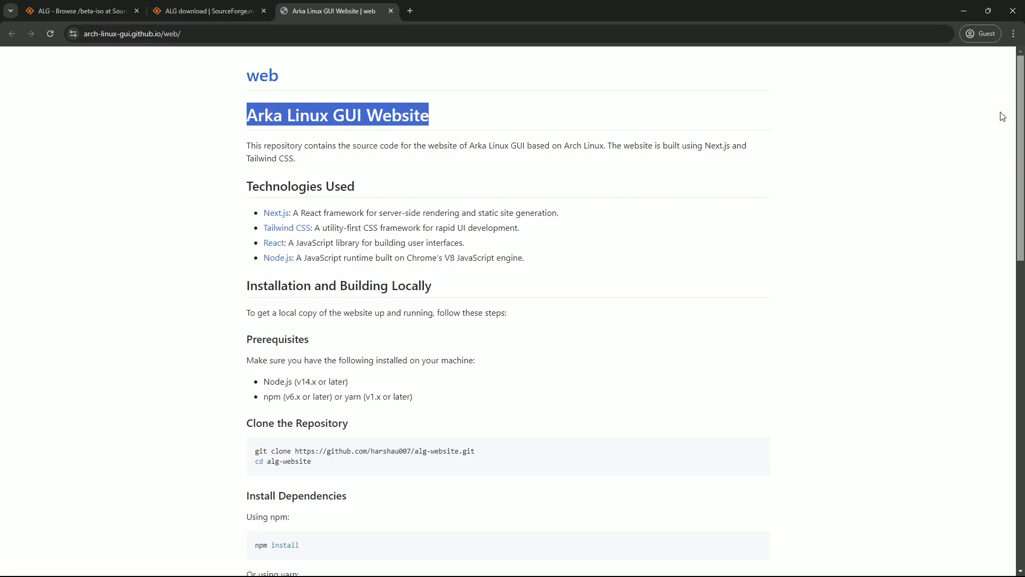
{"action": "left_click", "coordinate": [208, 16]}
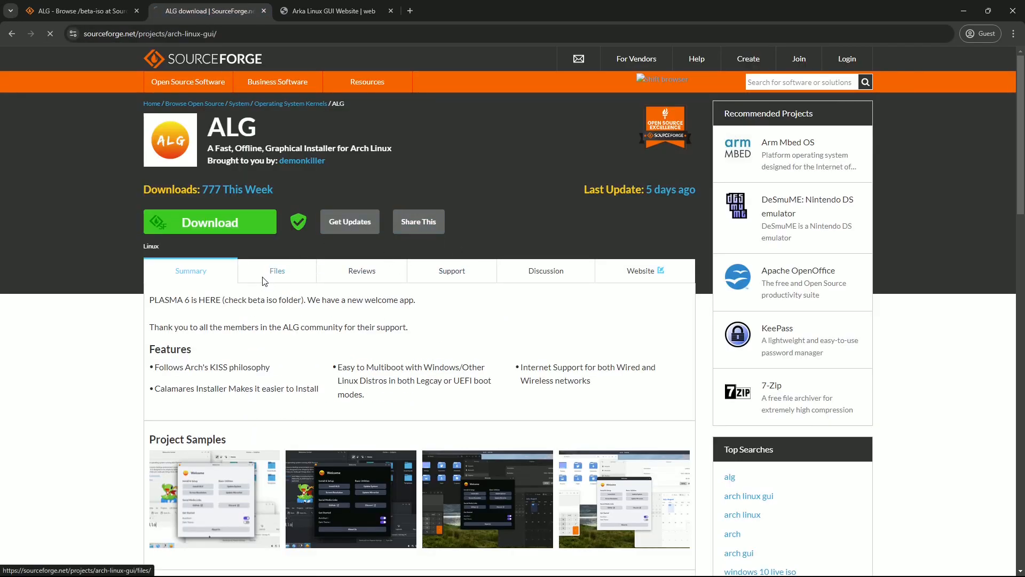
{"action": "left_click", "coordinate": [277, 272]}
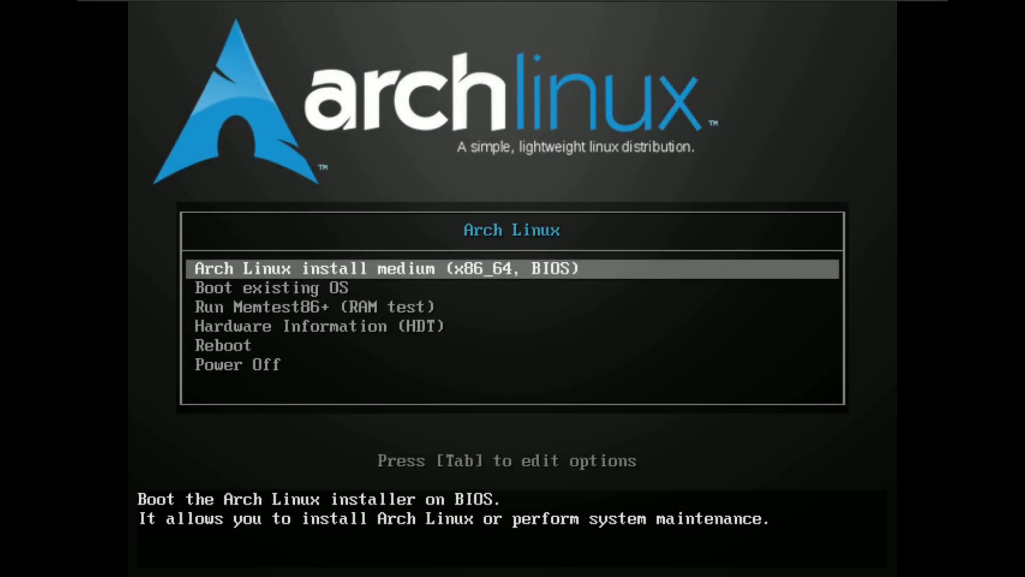
Step: Browse the boot entries and start 'Arch Linux install medium (x86_64, BIOS)'
{"action": "key", "text": "Down"}
{"action": "key", "text": "Down"}
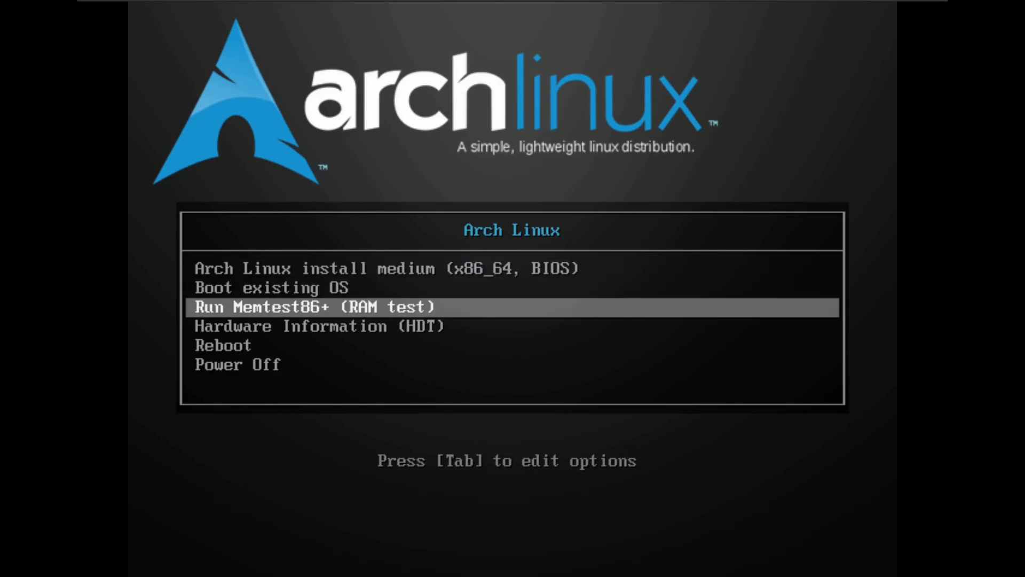
{"action": "key", "text": "Down"}
{"action": "key", "text": "Up"}
{"action": "key", "text": "Up"}
{"action": "key", "text": "Up"}
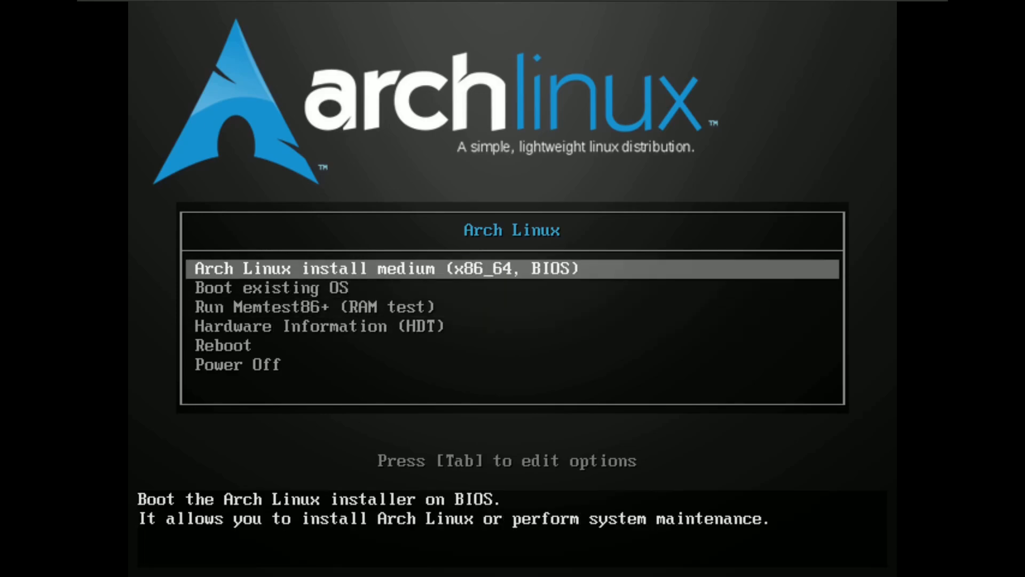
{"action": "key", "text": "Return"}
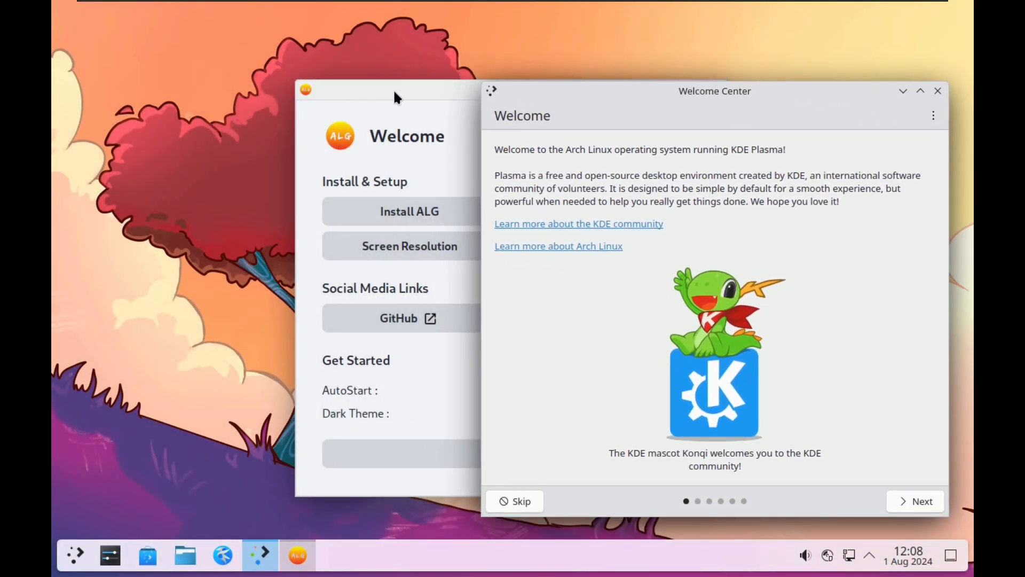
Step: Drag ALG Welcome to the left into full view and bring Welcome Center to the front
{"action": "left_click_drag", "start_coordinate": [394, 92], "coordinate": [179, 94]}
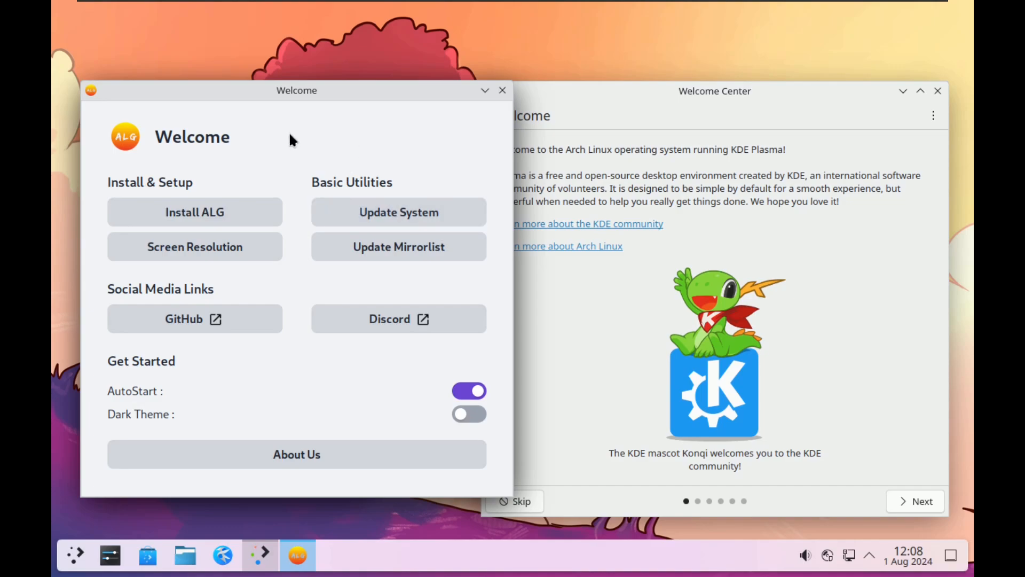
{"action": "left_click", "coordinate": [717, 101]}
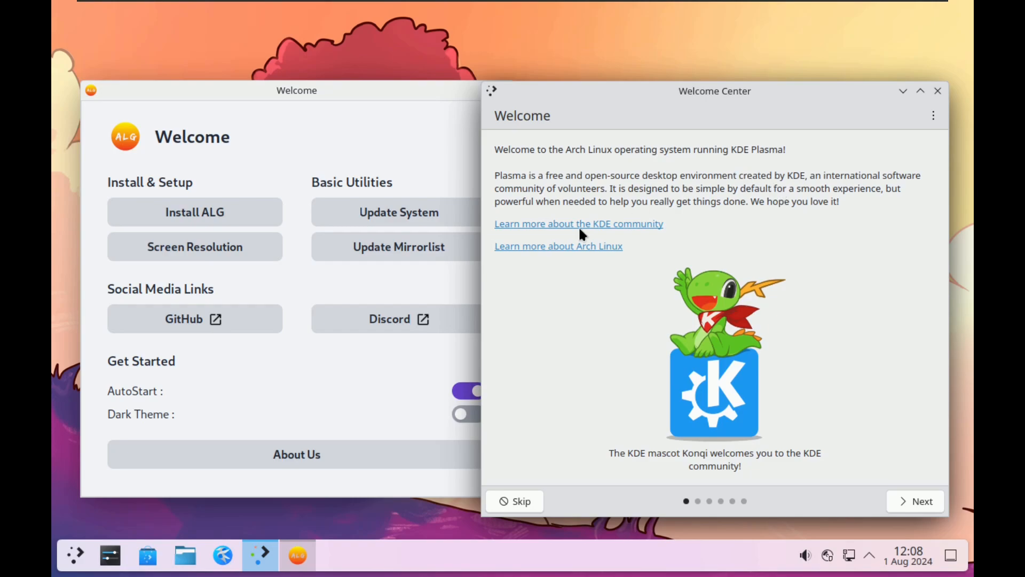
Step: Launch System Monitor from the System category of the application launcher
{"action": "left_click", "coordinate": [82, 552]}
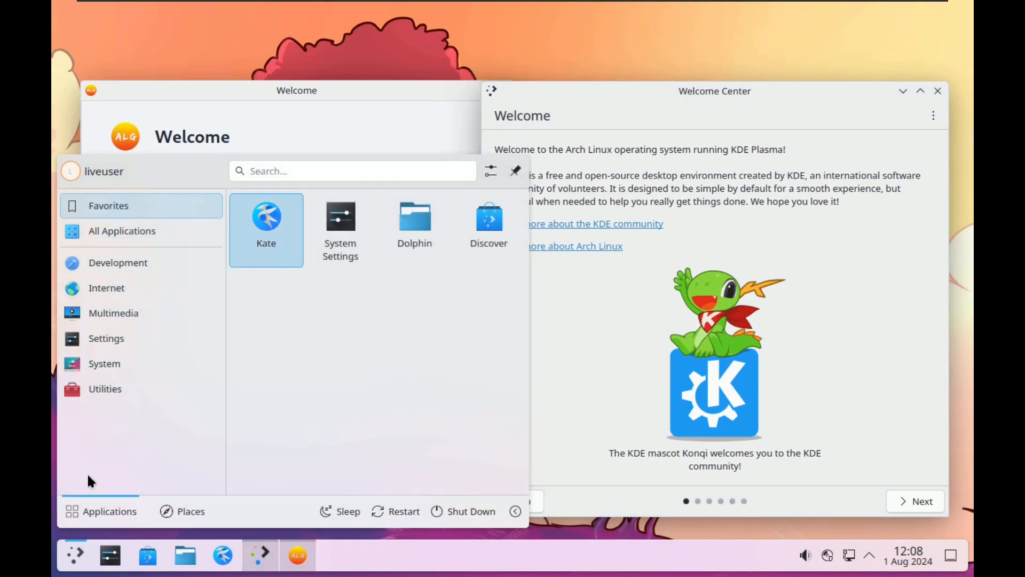
{"action": "mouse_move", "coordinate": [104, 366]}
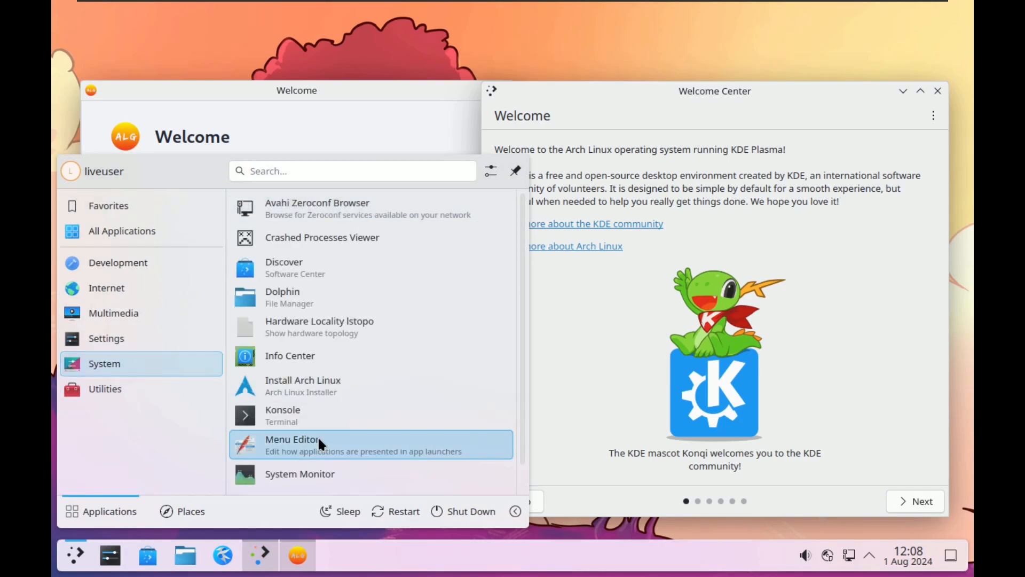
{"action": "left_click", "coordinate": [320, 470]}
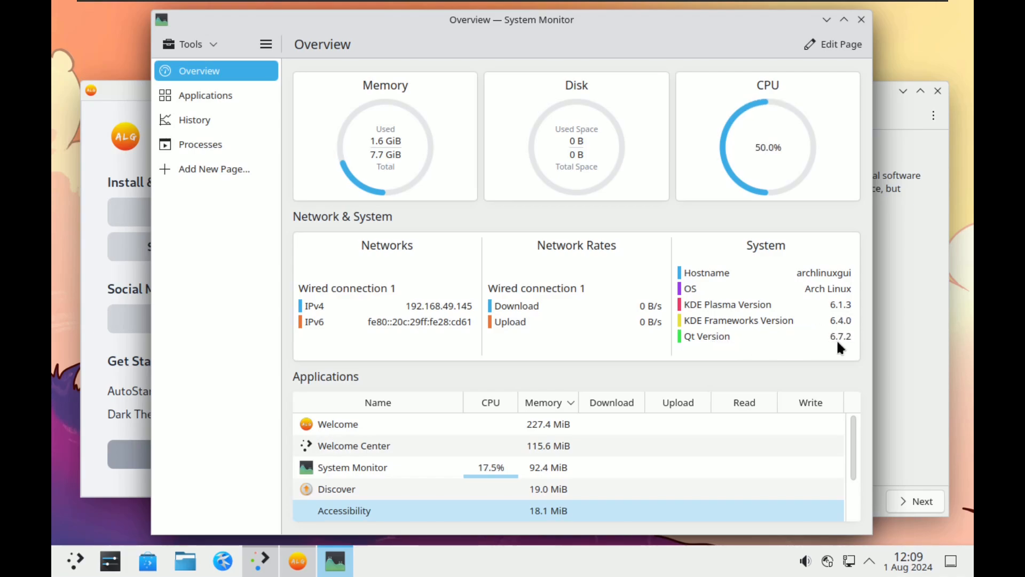
Step: Browse the Applications, History and Processes (tree view) pages maximized, then return to Overview
{"action": "left_click", "coordinate": [260, 97]}
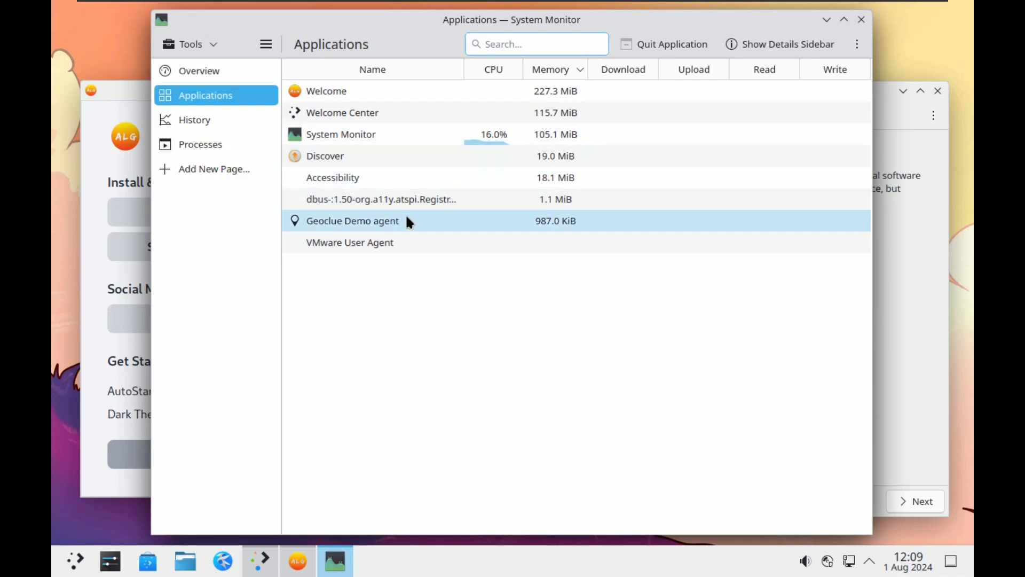
{"action": "left_click", "coordinate": [224, 128]}
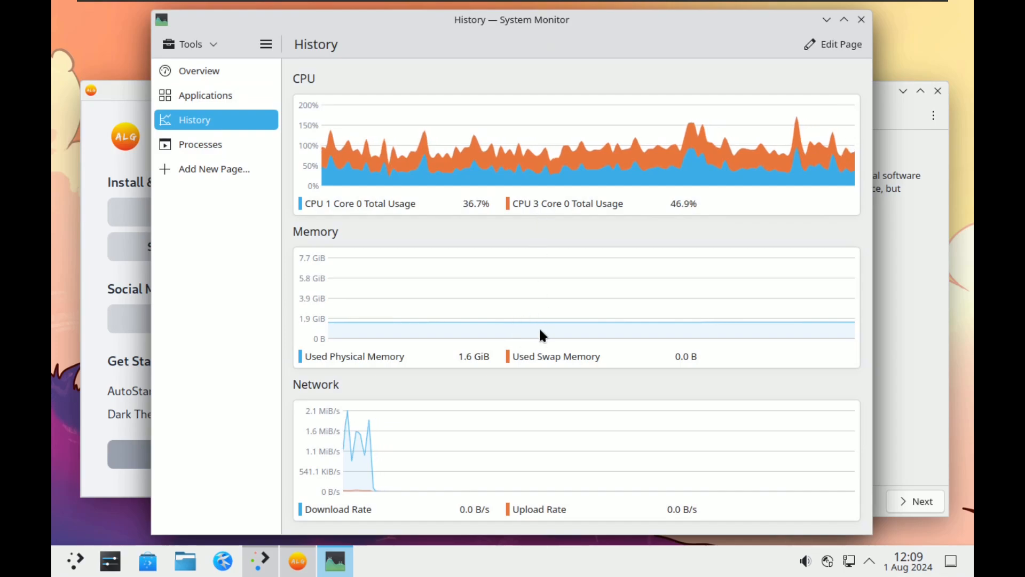
{"action": "left_click", "coordinate": [253, 145]}
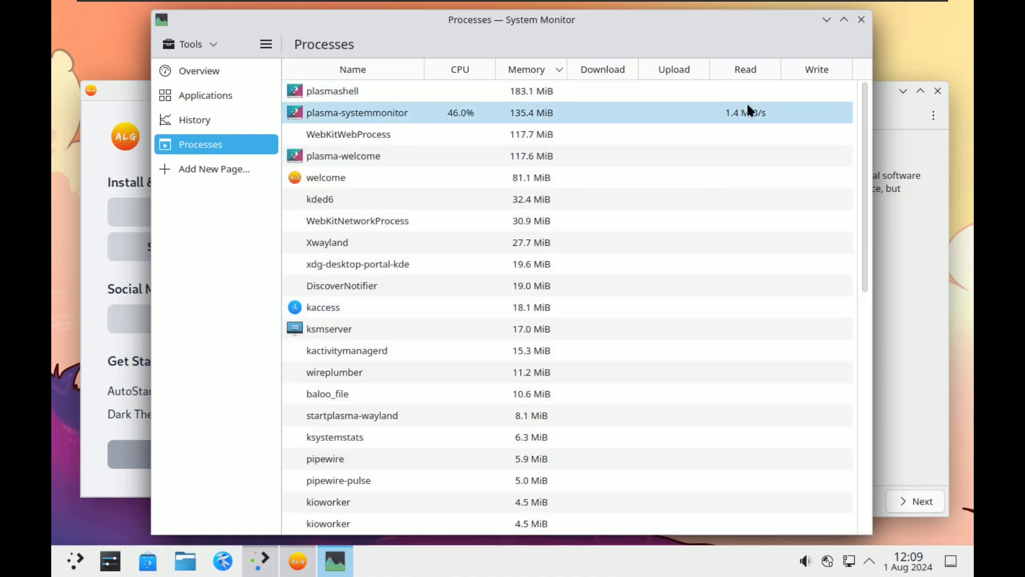
{"action": "left_click", "coordinate": [694, 44]}
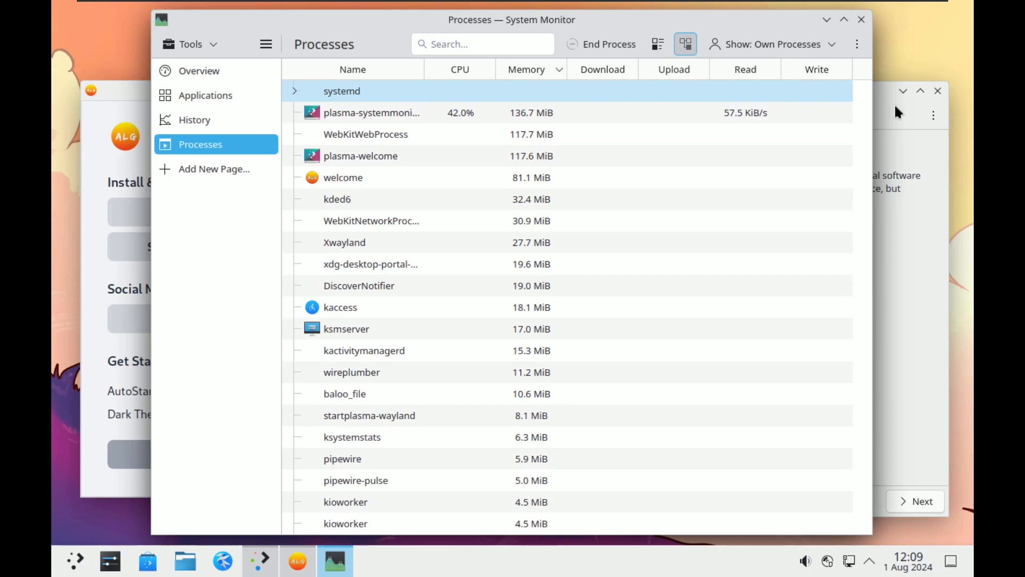
{"action": "left_click", "coordinate": [843, 20]}
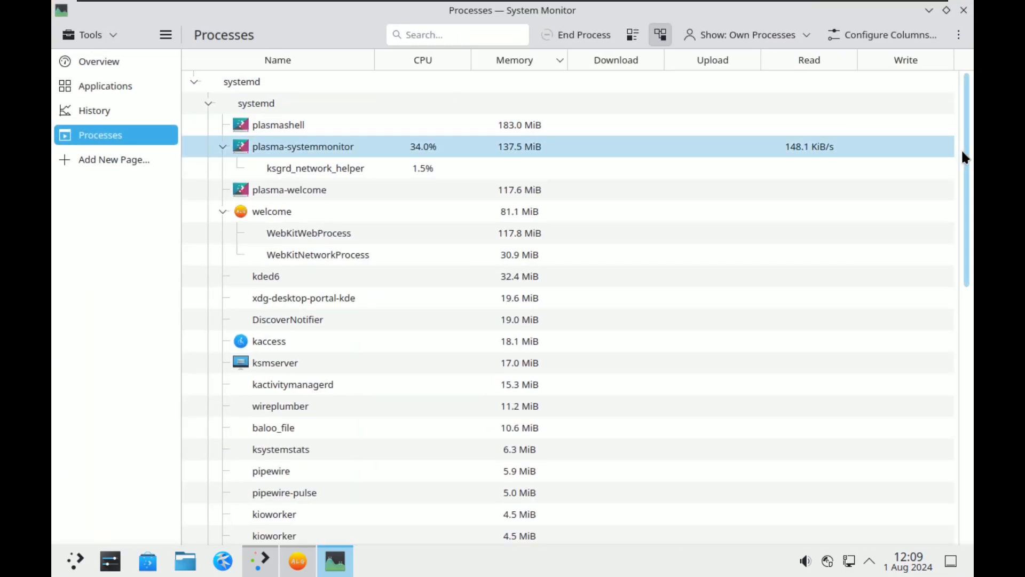
{"action": "left_click_drag", "start_coordinate": [961, 148], "coordinate": [904, 125]}
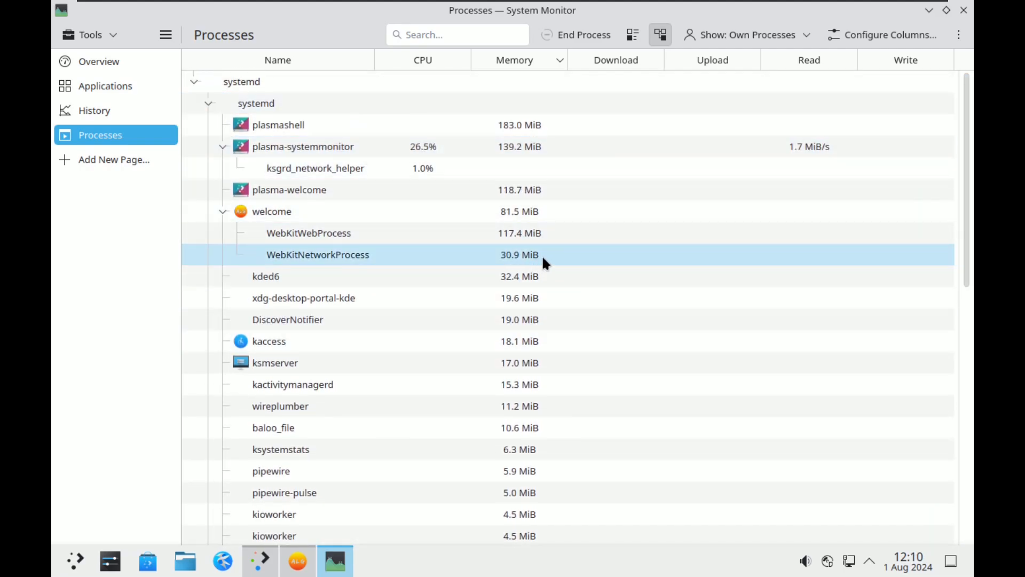
{"action": "left_click", "coordinate": [137, 63]}
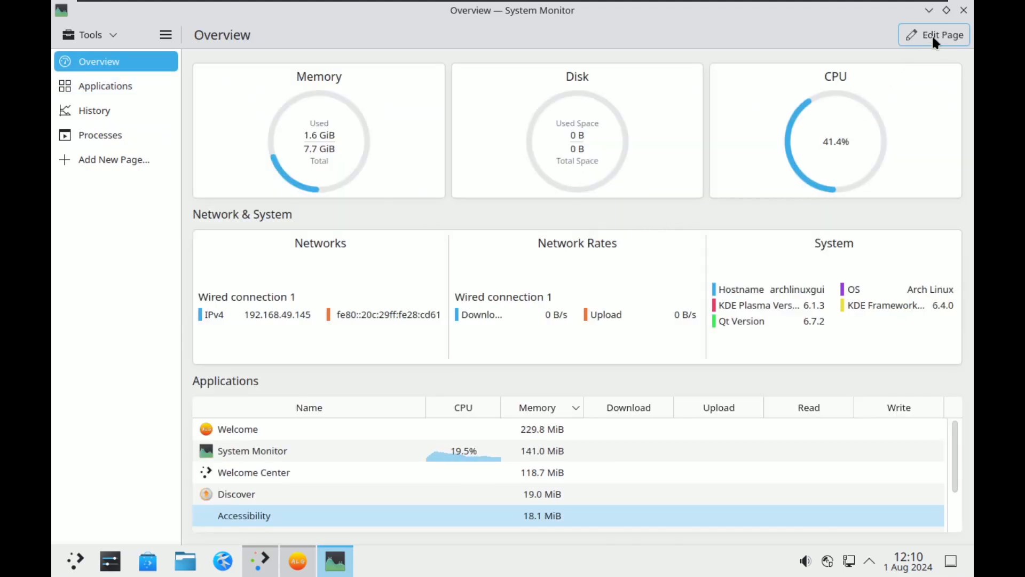
Step: Restore System Monitor, move it right and shrink it into the top-right corner
{"action": "left_click", "coordinate": [946, 10]}
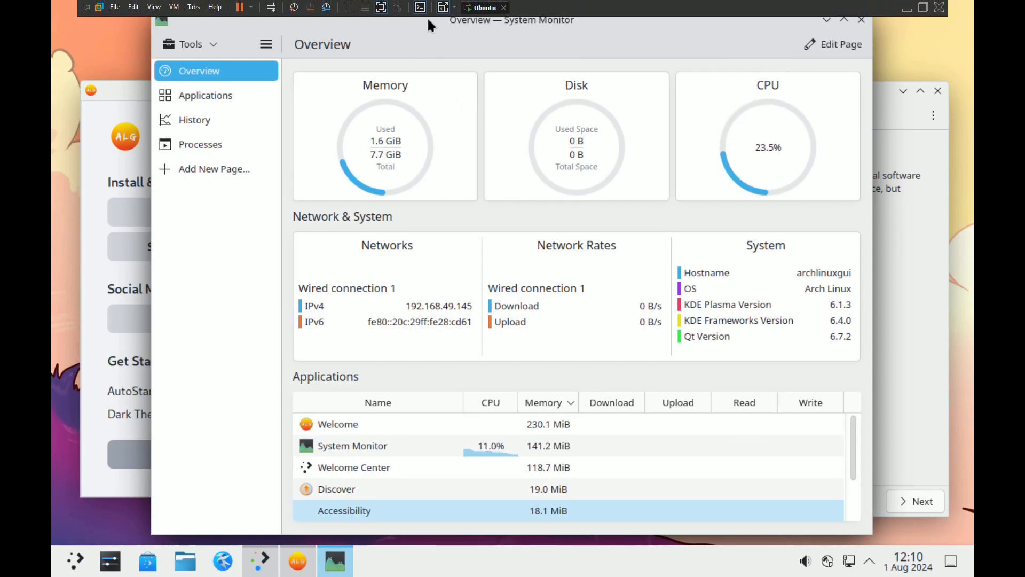
{"action": "left_click", "coordinate": [443, 7]}
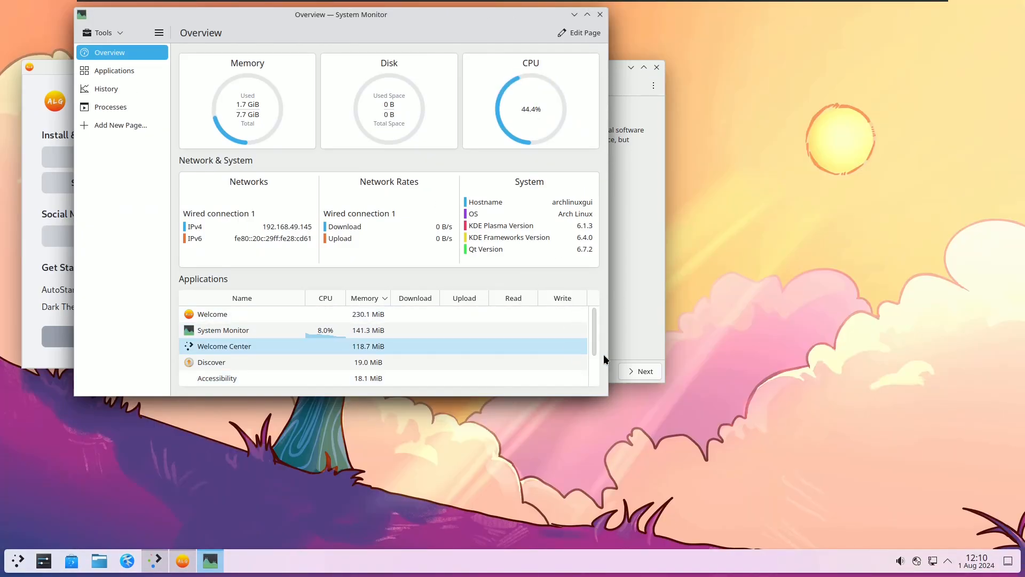
{"action": "left_click_drag", "start_coordinate": [381, 17], "coordinate": [797, 10]}
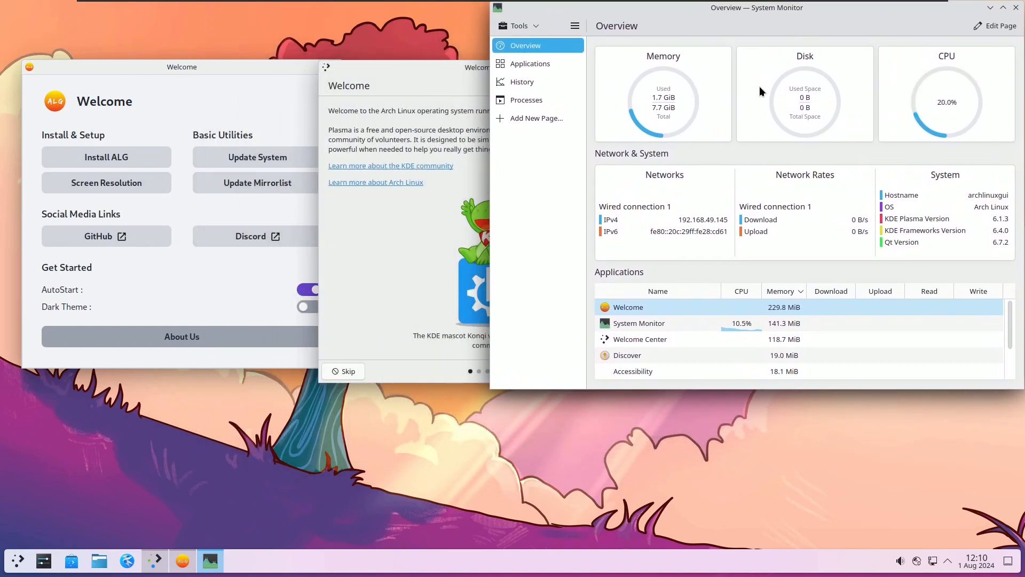
{"action": "left_click_drag", "start_coordinate": [487, 394], "coordinate": [697, 275]}
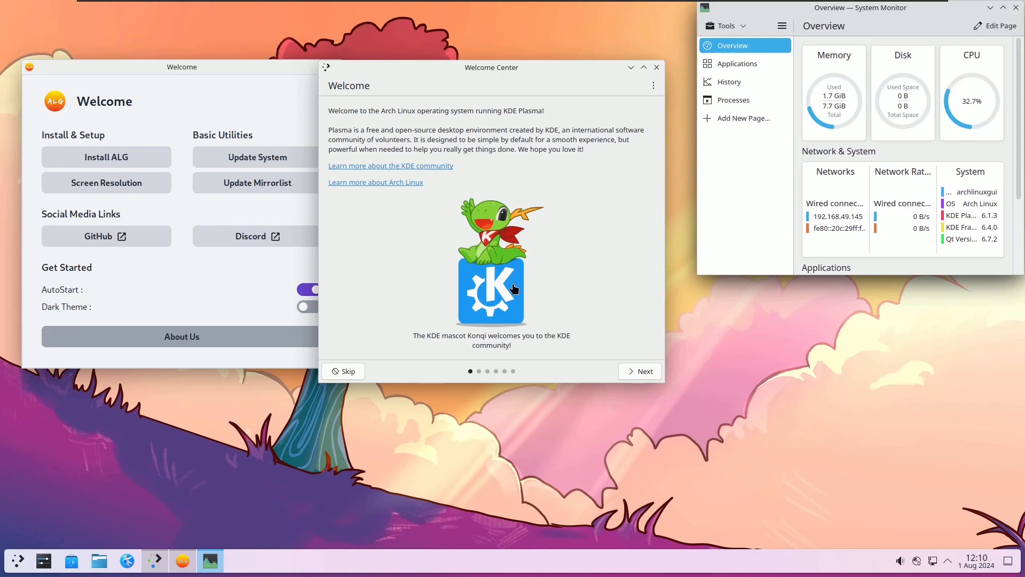
Step: Step through Powerful When Needed, Manage Software and usage pages to Enjoy It!, then Finish
{"action": "left_click", "coordinate": [633, 366]}
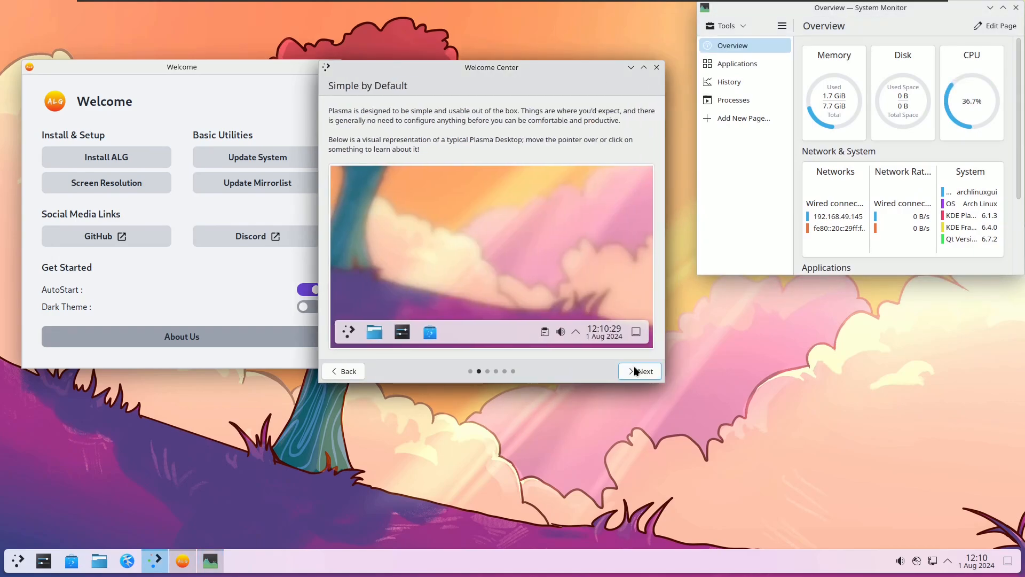
{"action": "mouse_move", "coordinate": [437, 213]}
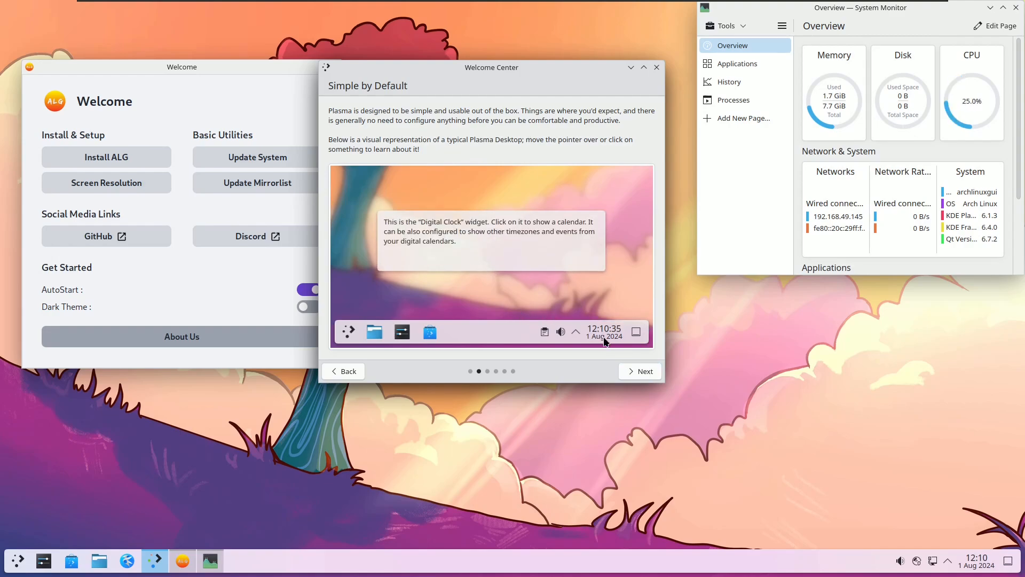
{"action": "left_click", "coordinate": [638, 369]}
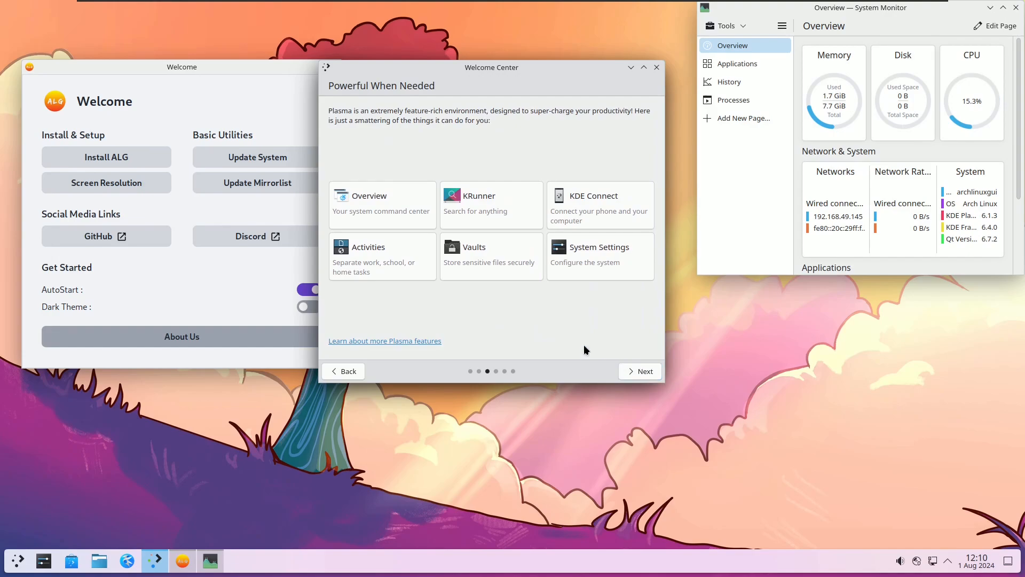
{"action": "left_click", "coordinate": [634, 365]}
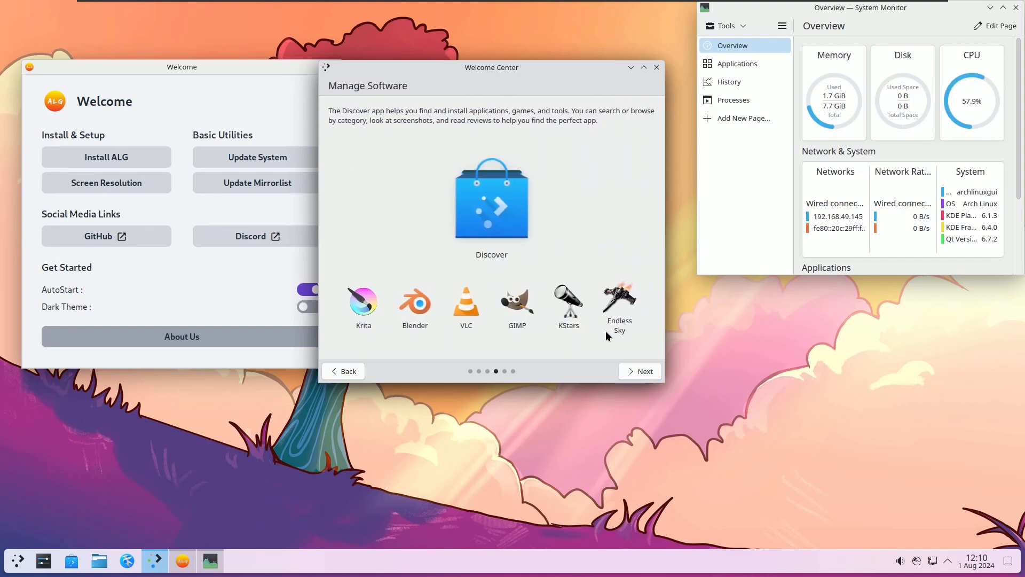
{"action": "left_click", "coordinate": [639, 367]}
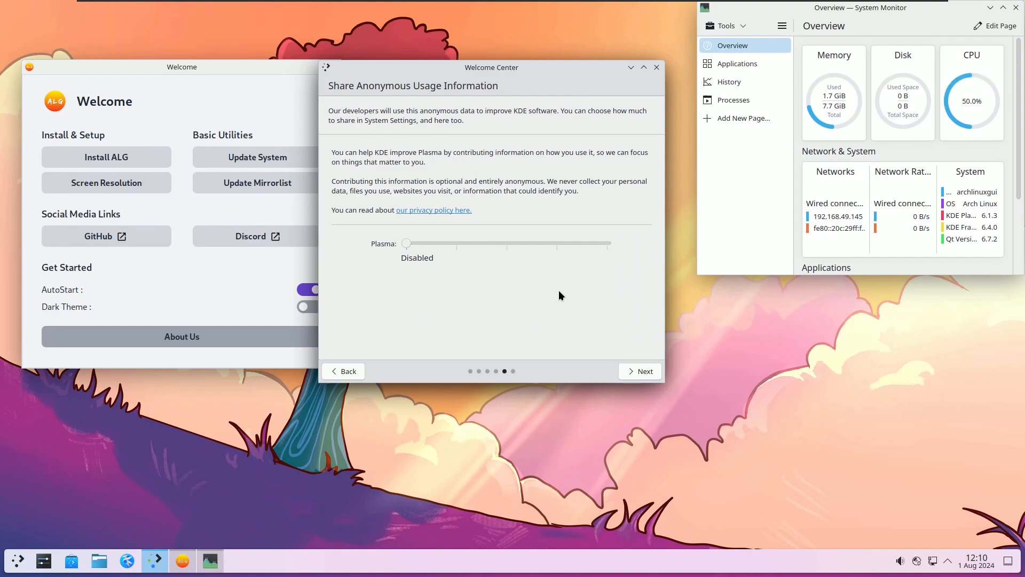
{"action": "left_click", "coordinate": [632, 366]}
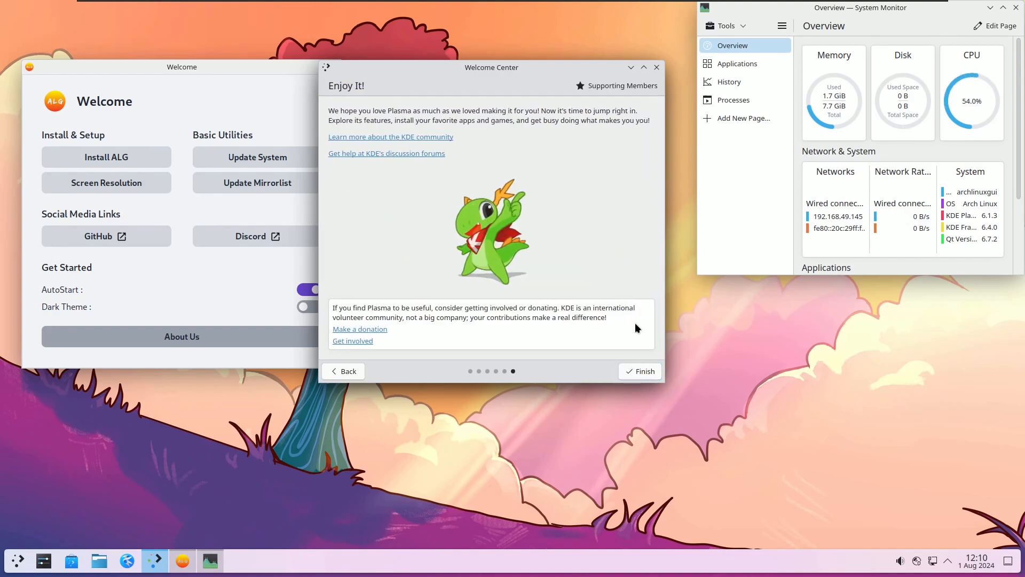
{"action": "left_click", "coordinate": [642, 369]}
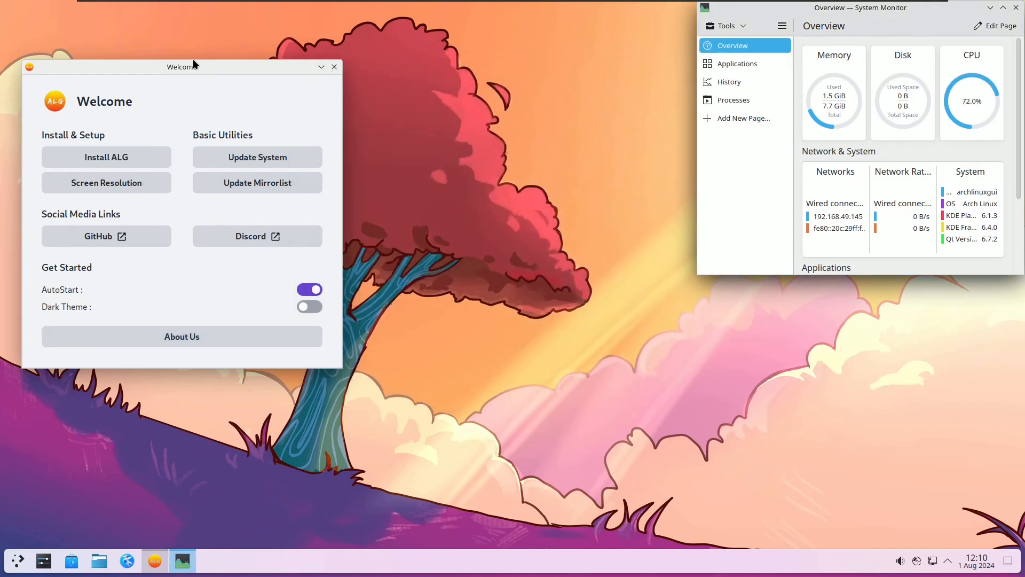
Step: Centre the Welcome window and toggle Dark Theme on and off, leaving it off
{"action": "left_click_drag", "start_coordinate": [195, 63], "coordinate": [370, 74]}
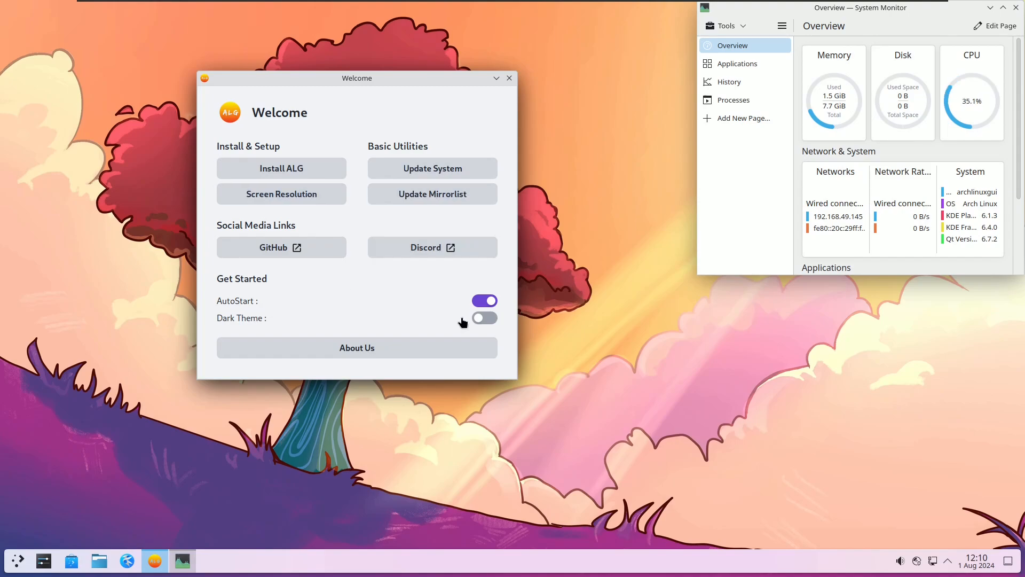
{"action": "left_click", "coordinate": [478, 318]}
{"action": "left_click", "coordinate": [477, 319]}
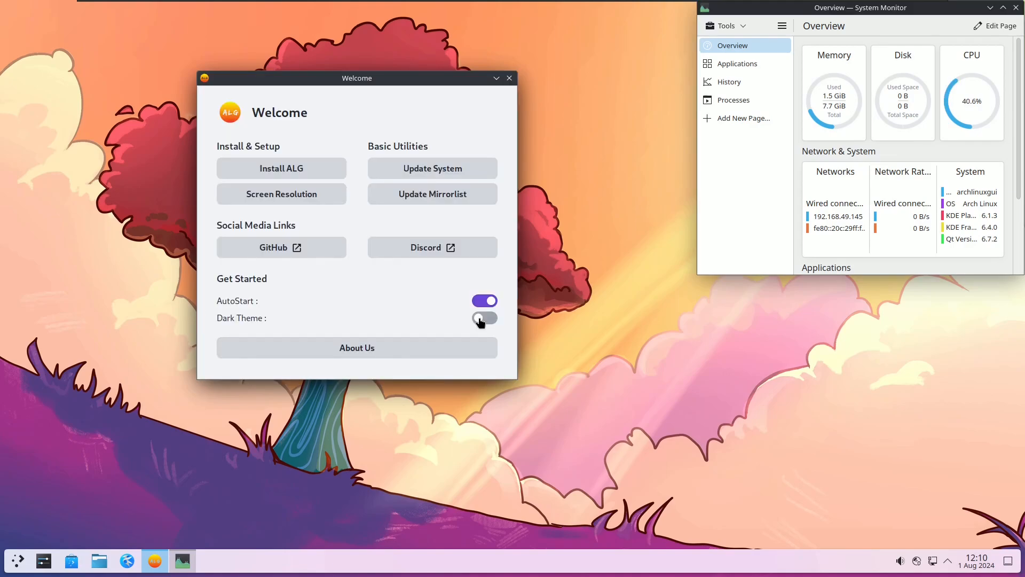
{"action": "left_click", "coordinate": [482, 318]}
{"action": "left_click", "coordinate": [488, 320]}
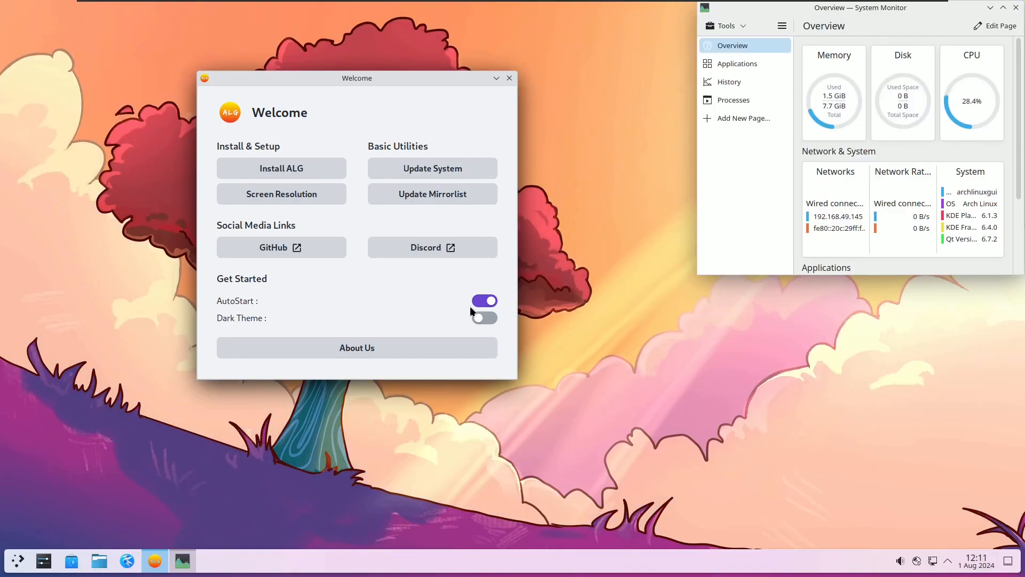
Step: Switch AutoStart off, dismiss the authentication prompt, and close ALG Welcome
{"action": "left_click", "coordinate": [481, 305]}
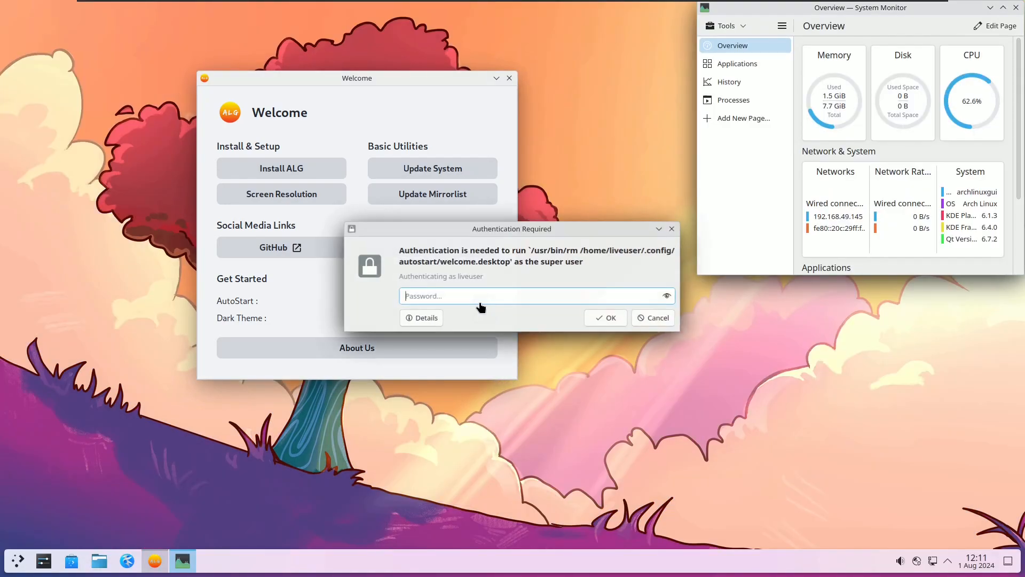
{"action": "key", "text": "Escape"}
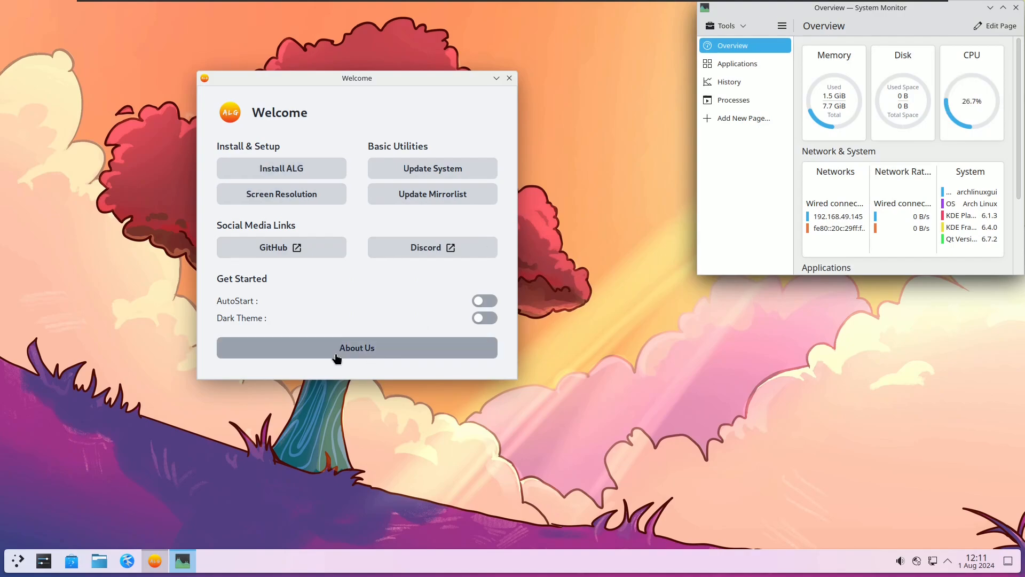
{"action": "left_click", "coordinate": [508, 78]}
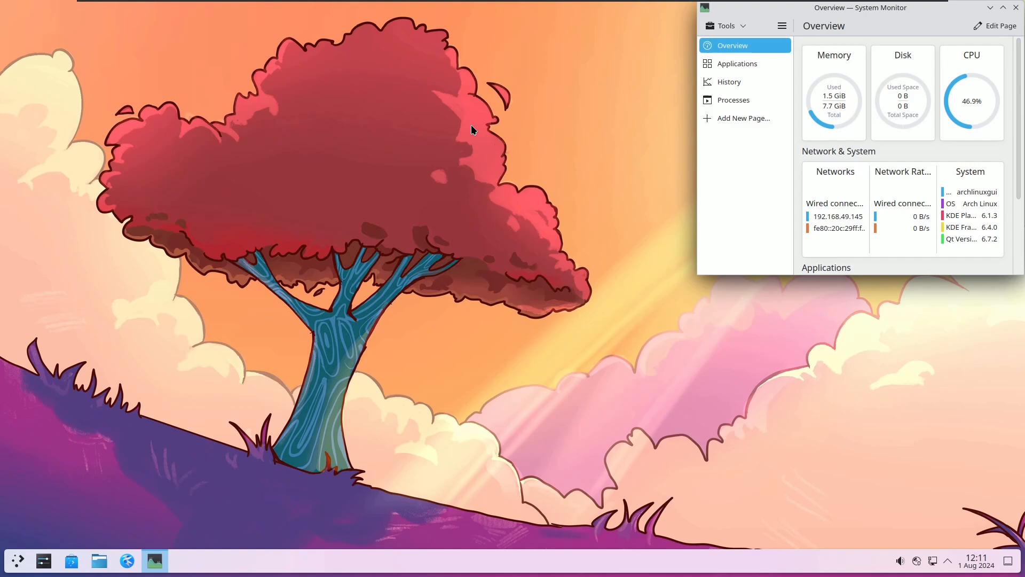
Step: Browse the launcher categories, then reopen it on System and scroll its apps to Konsole and System Monitor
{"action": "left_click", "coordinate": [21, 558]}
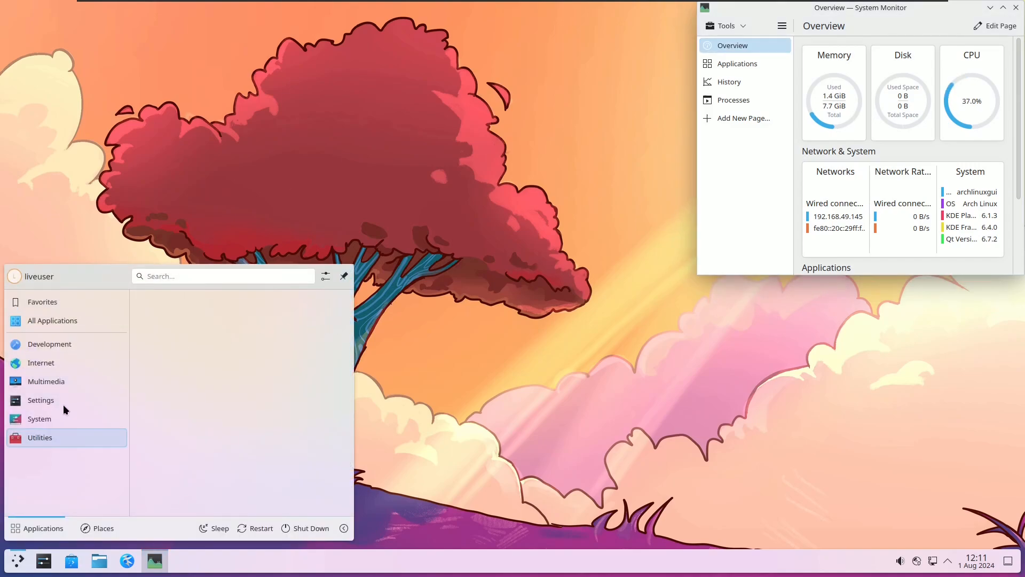
{"action": "mouse_move", "coordinate": [60, 365]}
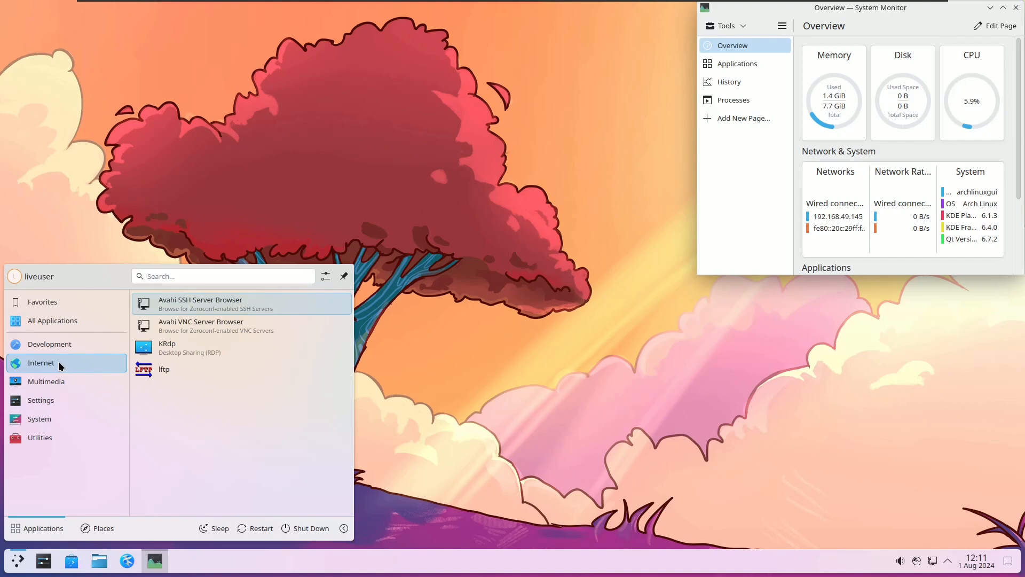
{"action": "mouse_move", "coordinate": [56, 396]}
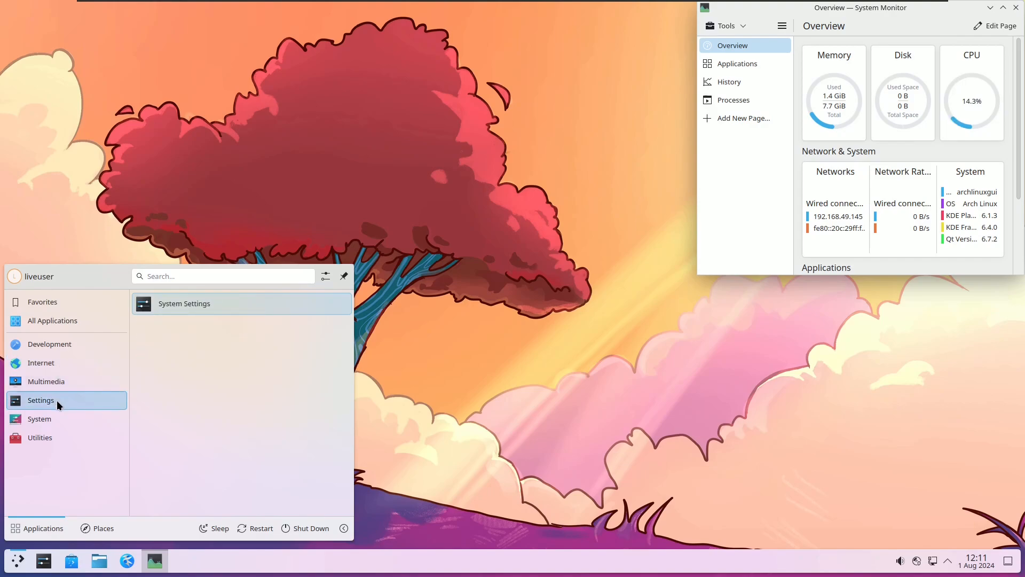
{"action": "mouse_move", "coordinate": [58, 443]}
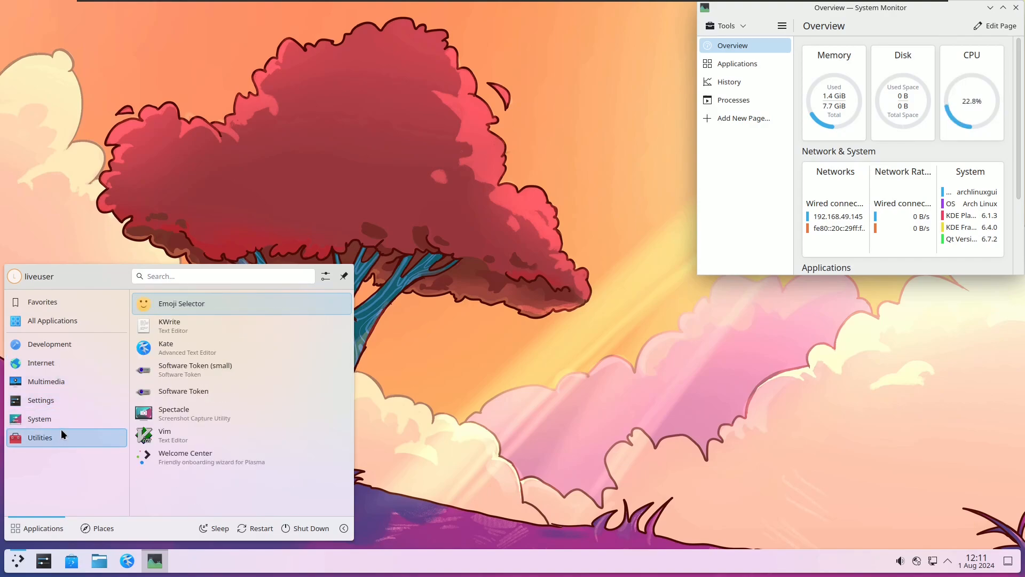
{"action": "left_click", "coordinate": [378, 196]}
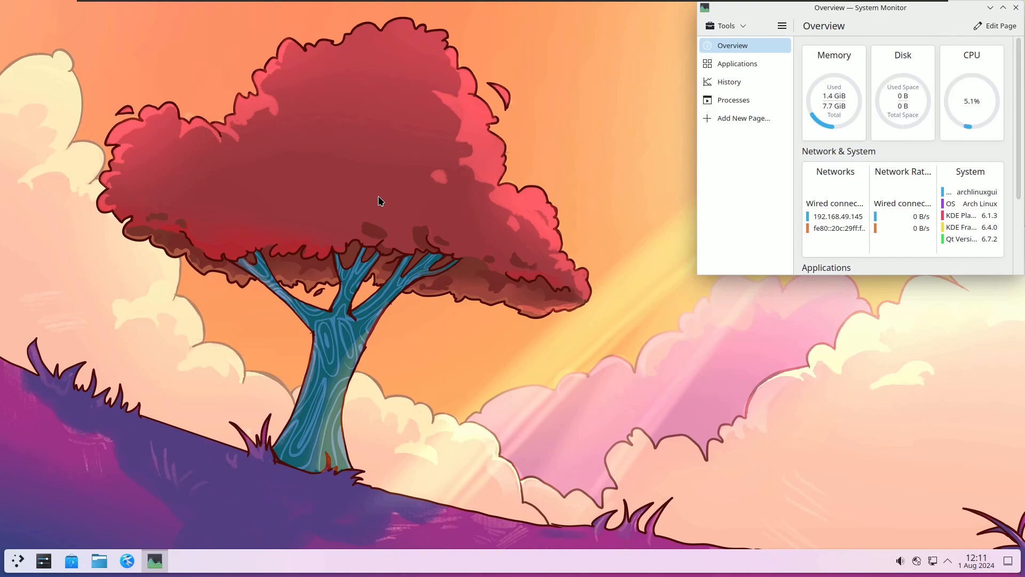
{"action": "left_click", "coordinate": [20, 558]}
{"action": "mouse_move", "coordinate": [54, 418]}
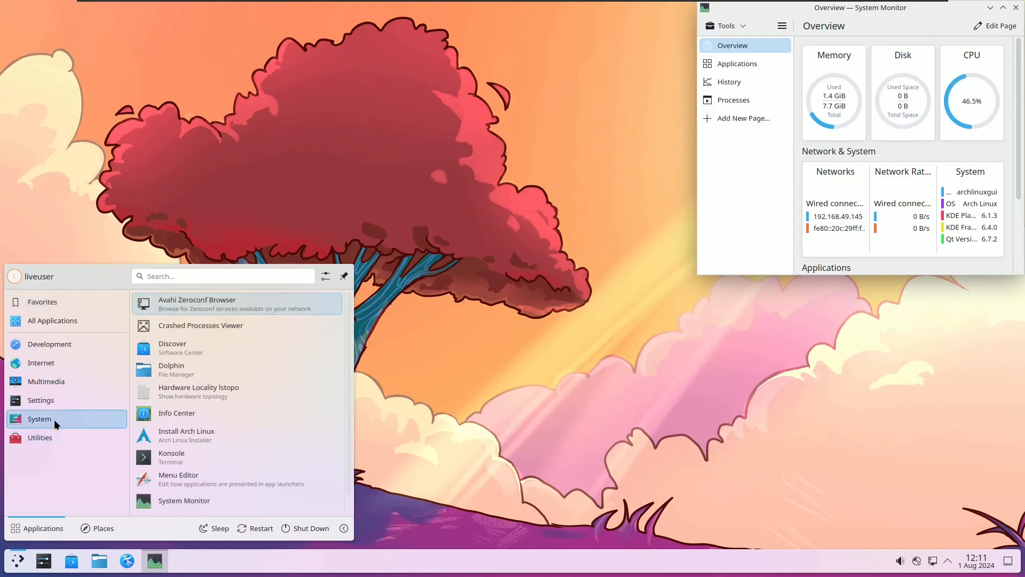
{"action": "left_click_drag", "start_coordinate": [344, 364], "coordinate": [345, 396]}
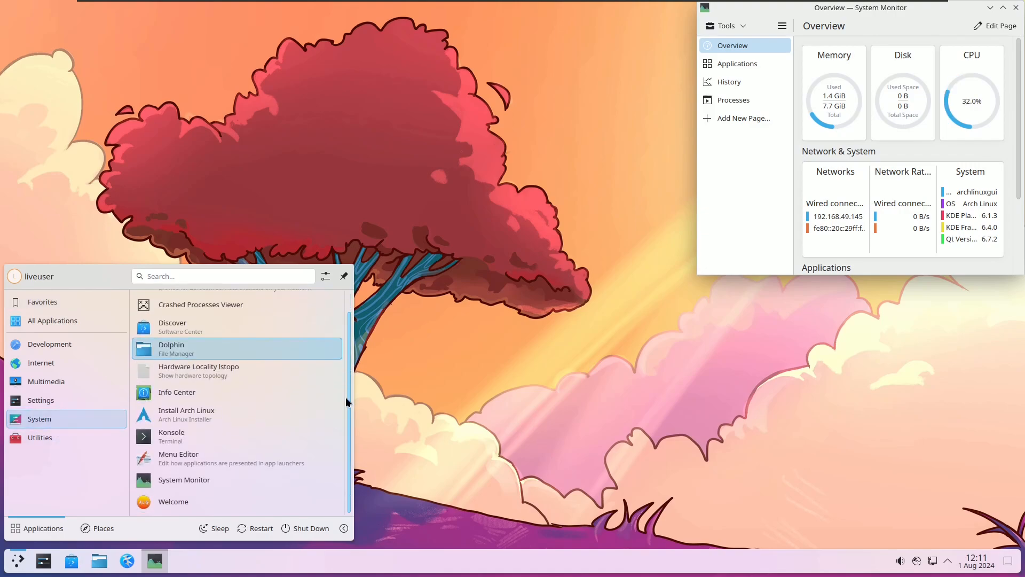
{"action": "left_click", "coordinate": [237, 433]}
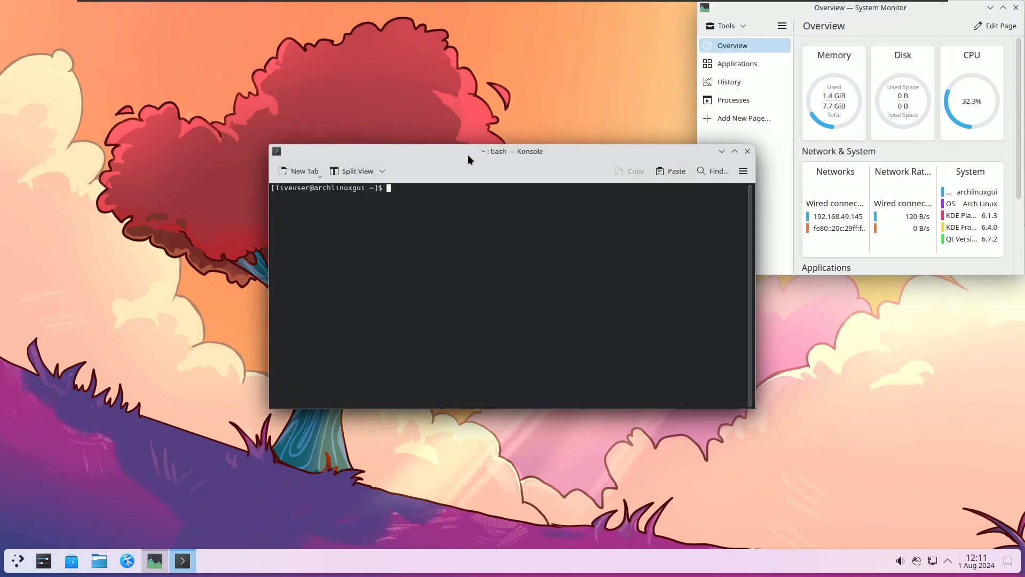
{"action": "left_click_drag", "start_coordinate": [468, 158], "coordinate": [201, 15]}
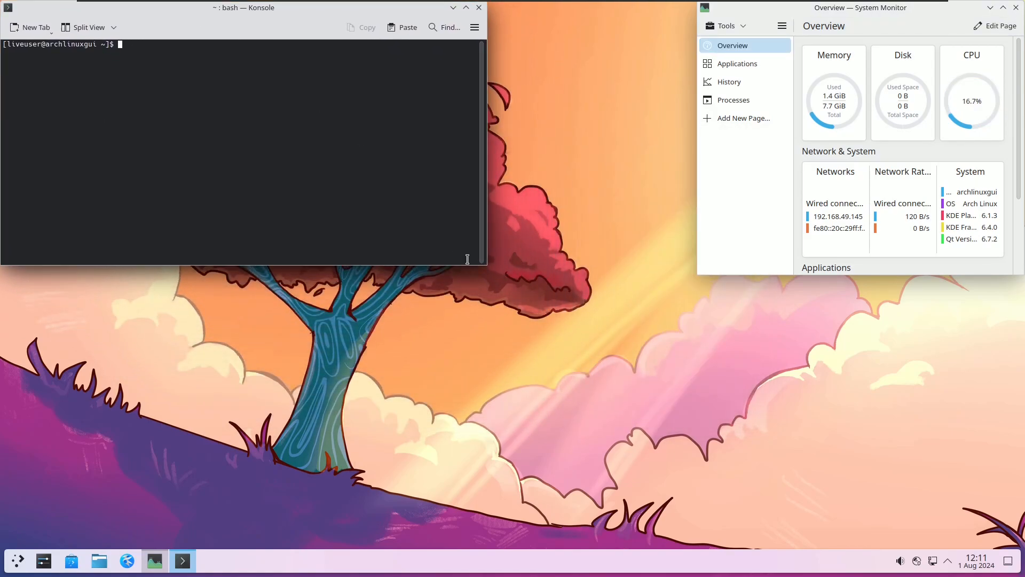
{"action": "left_click_drag", "start_coordinate": [487, 264], "coordinate": [784, 548]}
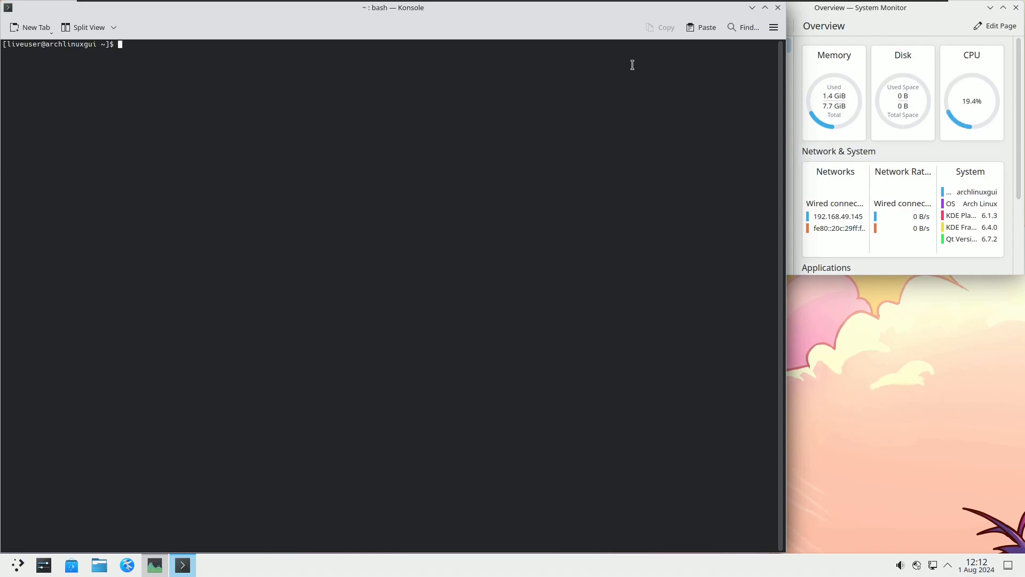
{"action": "left_click", "coordinate": [773, 28]}
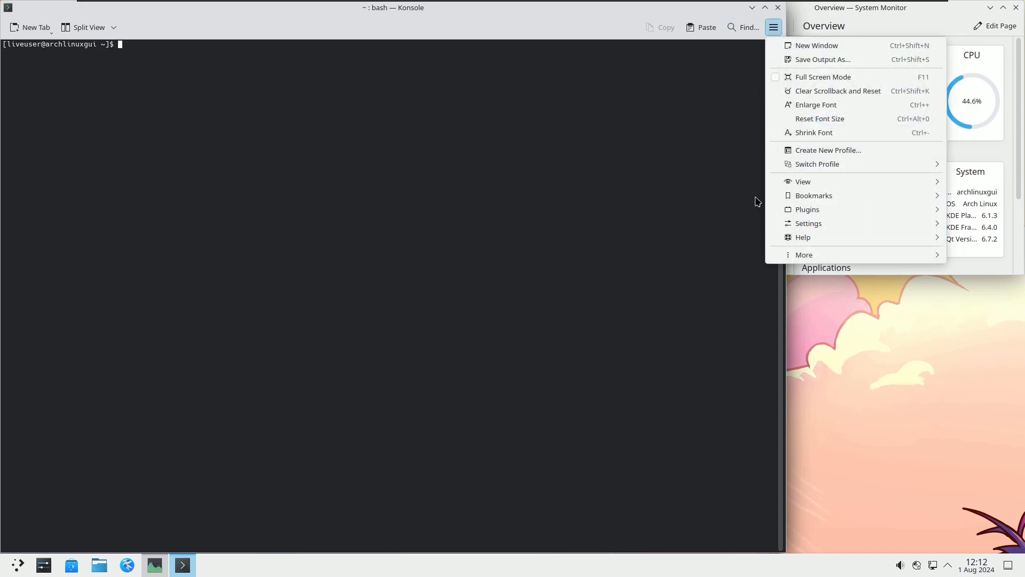
{"action": "mouse_move", "coordinate": [802, 240]}
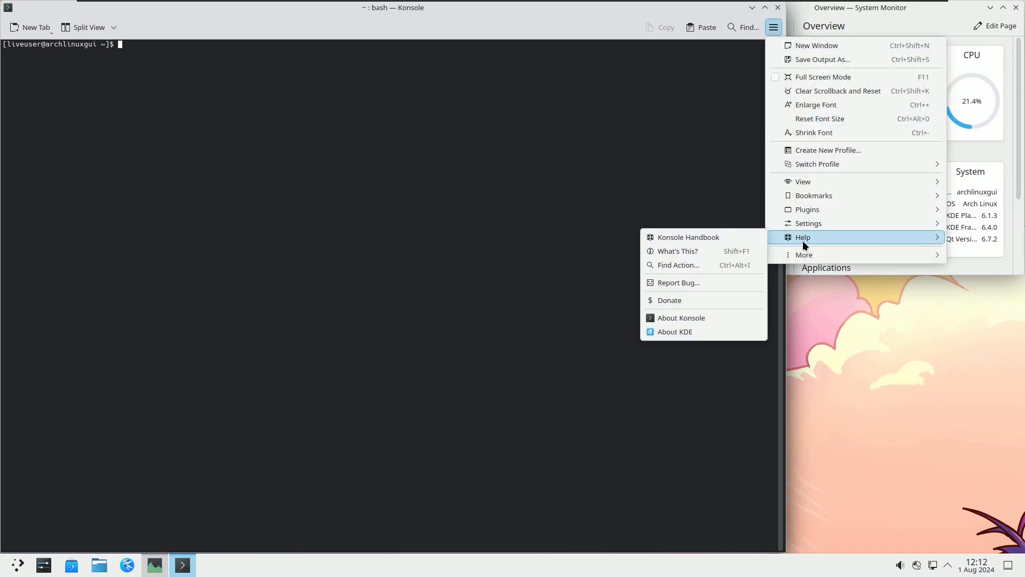
{"action": "left_click", "coordinate": [709, 317]}
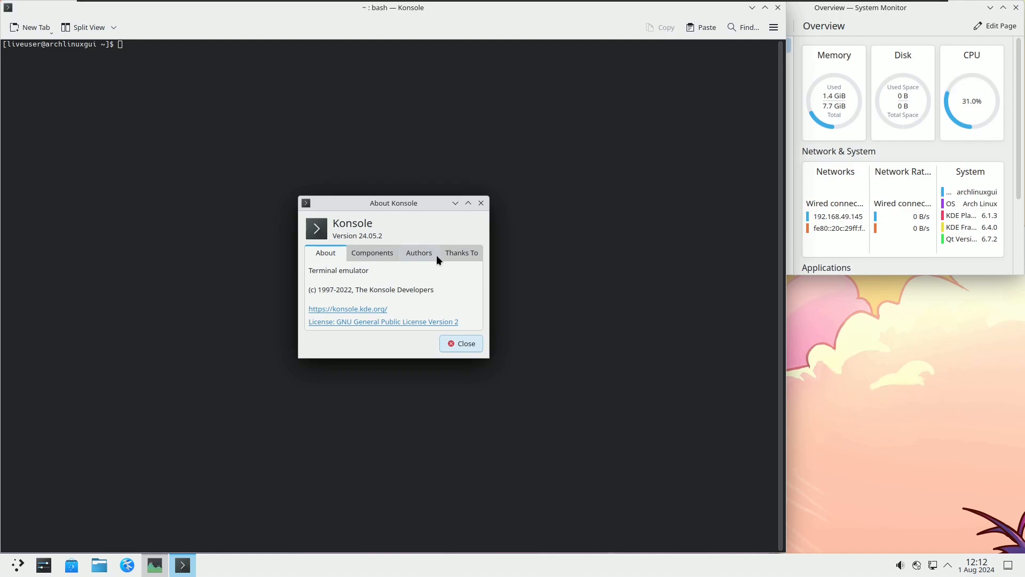
{"action": "left_click", "coordinate": [457, 342]}
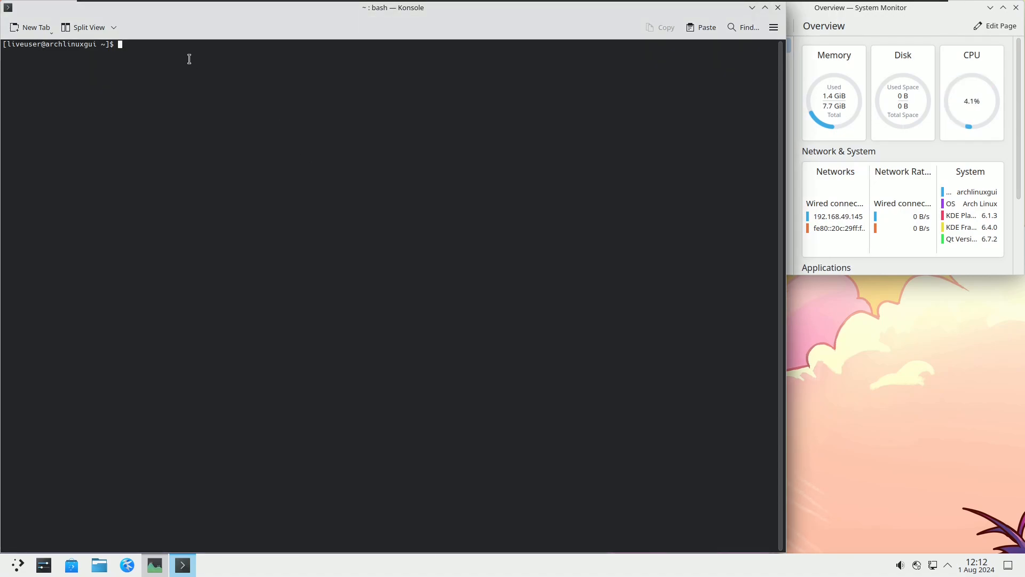
Step: Run neofetch and select its Host, Kernel and Packages output lines
{"action": "type", "text": "neofetch"}
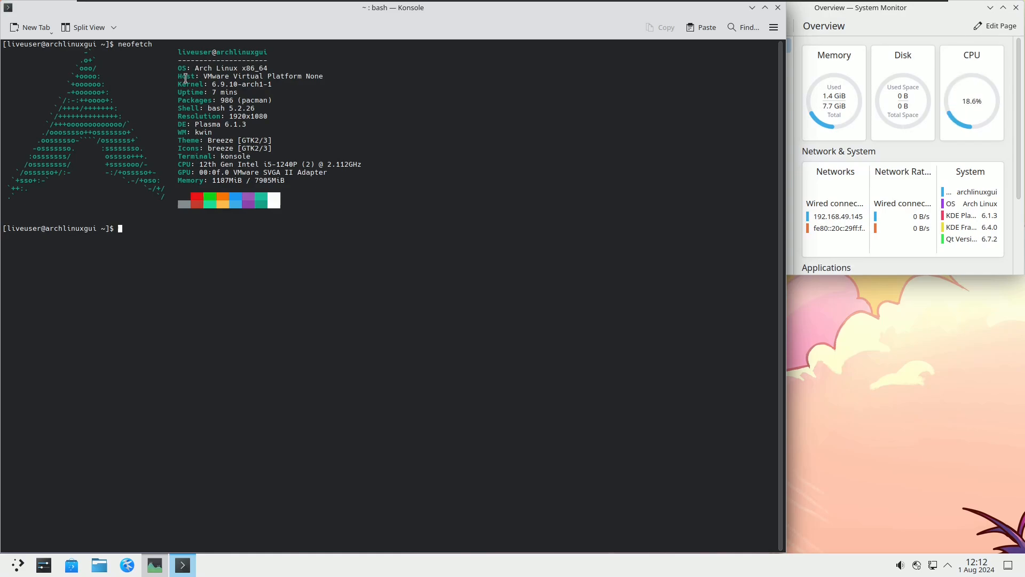
{"action": "left_click_drag", "start_coordinate": [202, 76], "coordinate": [303, 73]}
{"action": "double_click", "coordinate": [299, 89]}
{"action": "left_click_drag", "start_coordinate": [182, 82], "coordinate": [282, 87]}
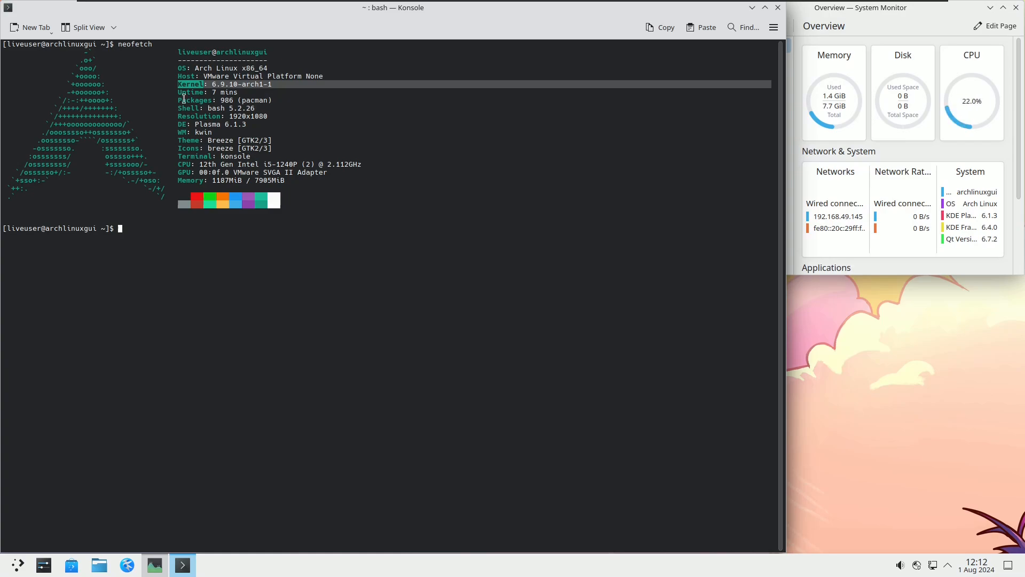
{"action": "left_click_drag", "start_coordinate": [174, 100], "coordinate": [277, 99]}
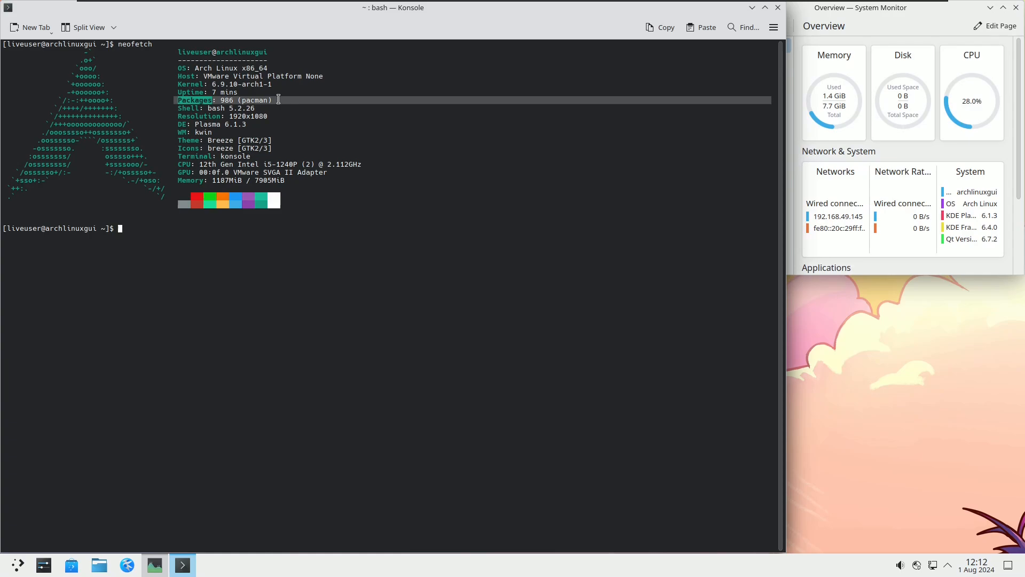
{"action": "left_click", "coordinate": [271, 116]}
Step: Select the Shell, Resolution, DE, WM, Theme, Icons and Terminal lines of the neofetch output
{"action": "left_click_drag", "start_coordinate": [175, 108], "coordinate": [257, 109]}
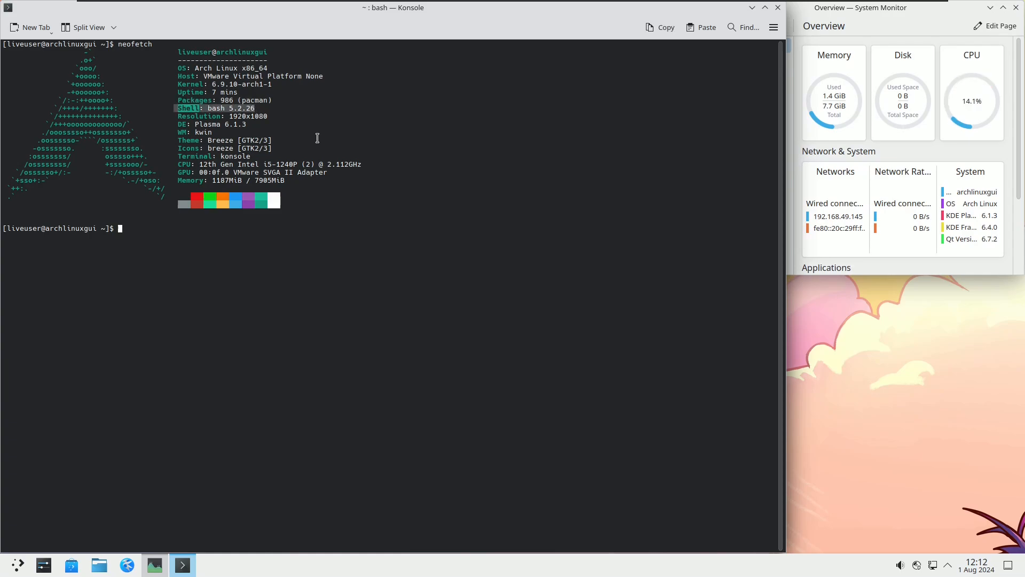
{"action": "left_click_drag", "start_coordinate": [179, 117], "coordinate": [271, 118]}
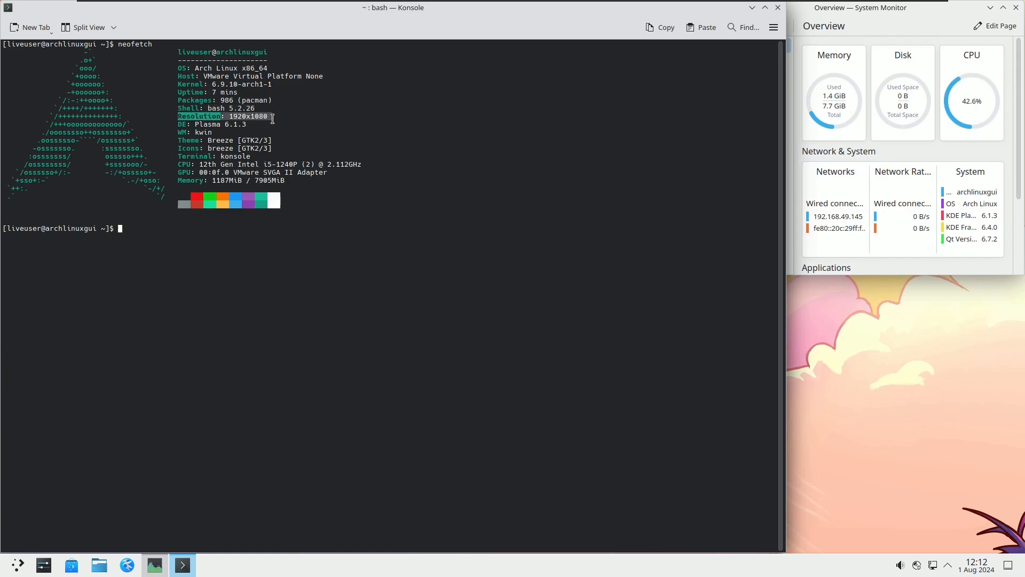
{"action": "left_click", "coordinate": [275, 160]}
{"action": "left_click_drag", "start_coordinate": [178, 125], "coordinate": [250, 126]}
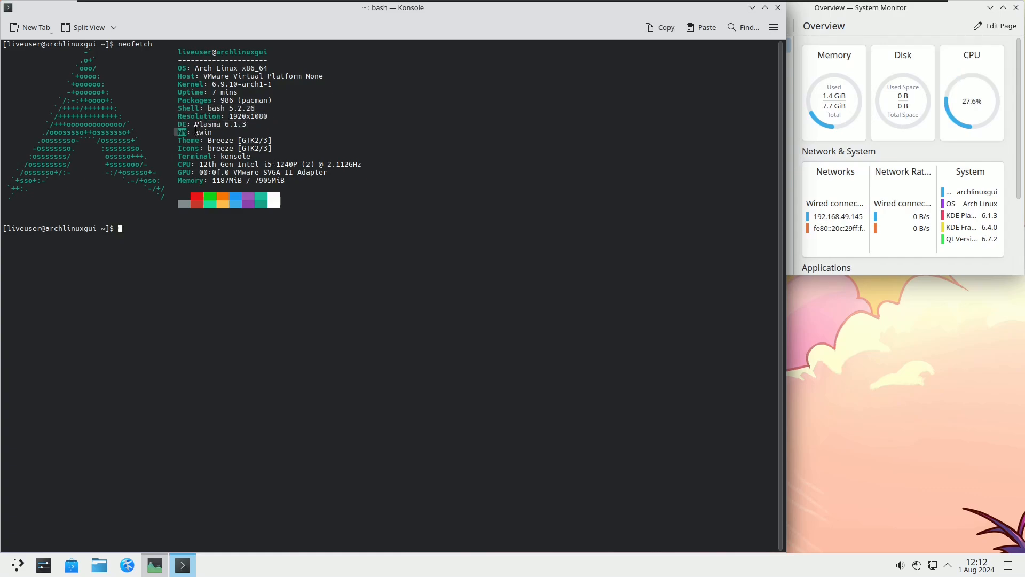
{"action": "triple_click", "coordinate": [222, 131]}
{"action": "left_click_drag", "start_coordinate": [175, 140], "coordinate": [242, 155]}
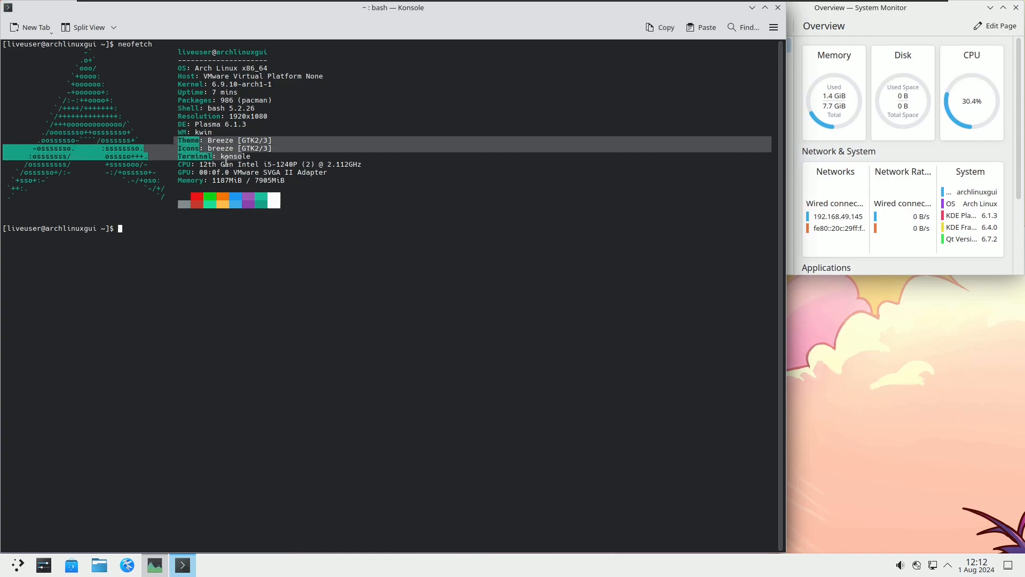
{"action": "left_click", "coordinate": [151, 228]}
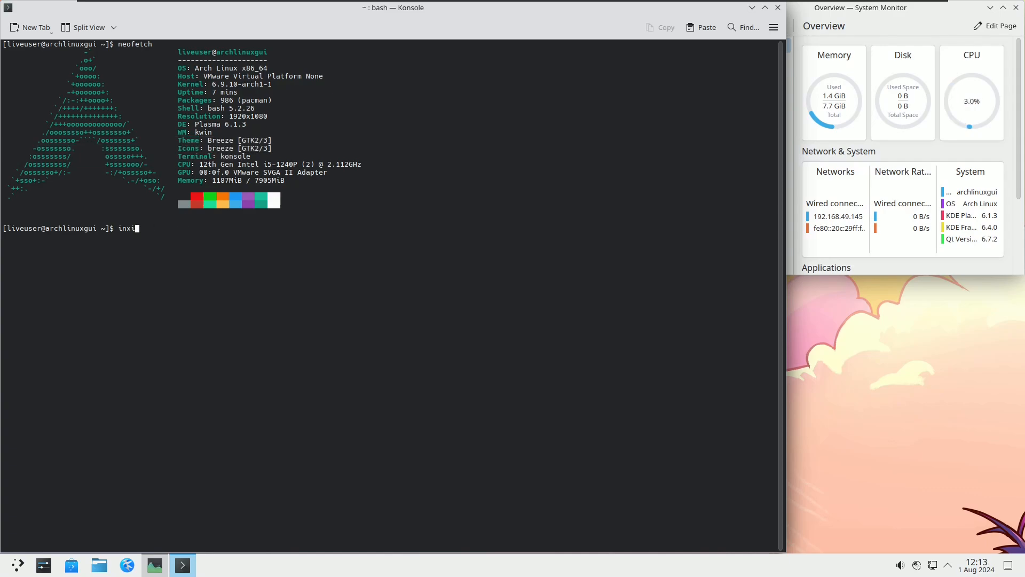
Step: Try inxi, show /etc/issue with cat, try htop, then close Konsole
{"action": "type", "text": "inxi"}
{"action": "key", "text": "Return"}
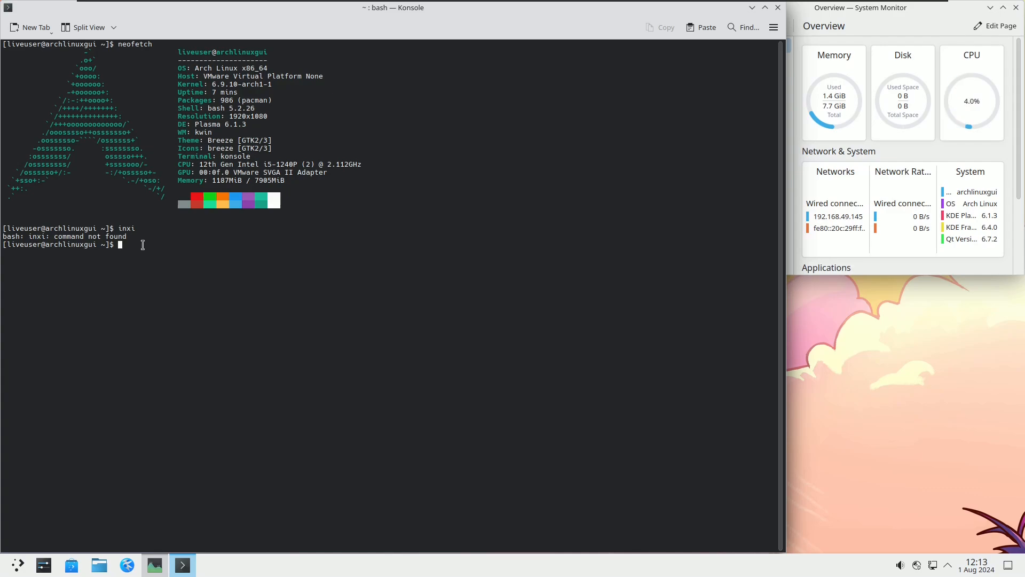
{"action": "type", "text": "cat /etc/issue"}
{"action": "key", "text": "Return"}
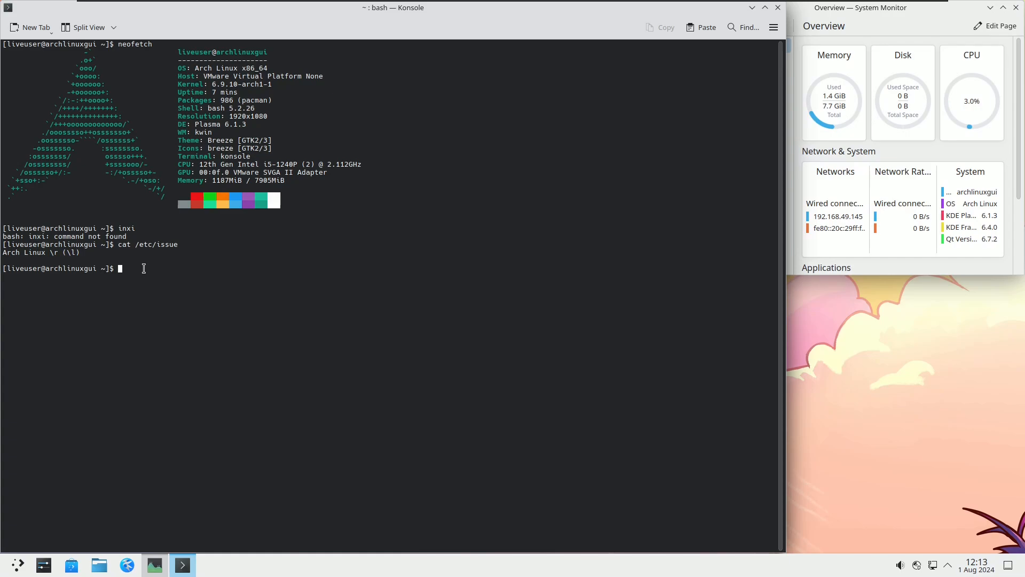
{"action": "type", "text": "htop"}
{"action": "key", "text": "Return"}
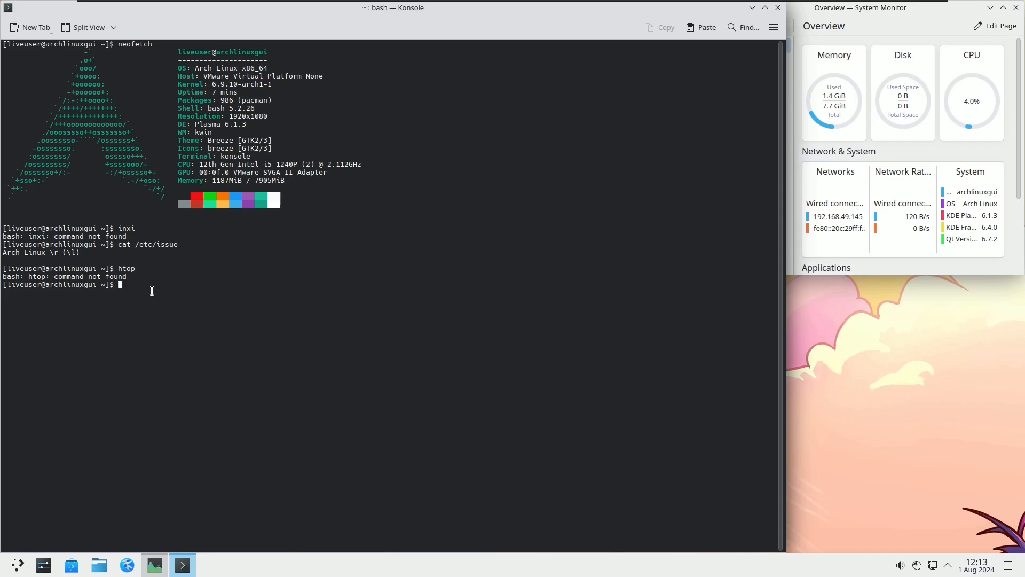
{"action": "left_click", "coordinate": [777, 8]}
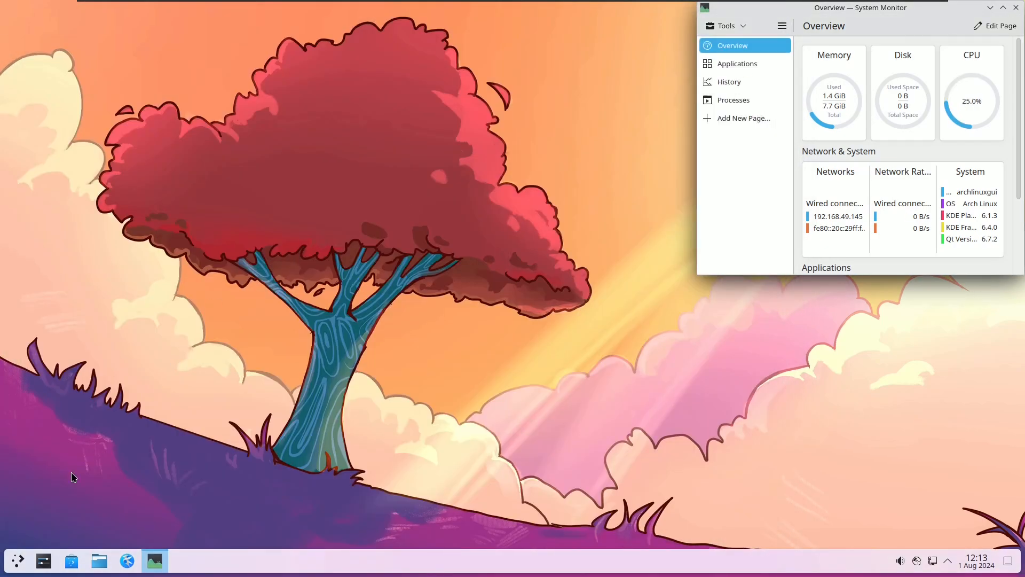
Step: From All Applications in the launcher, scroll down and start Install Arch Linux
{"action": "left_click", "coordinate": [22, 558]}
{"action": "left_click", "coordinate": [87, 321]}
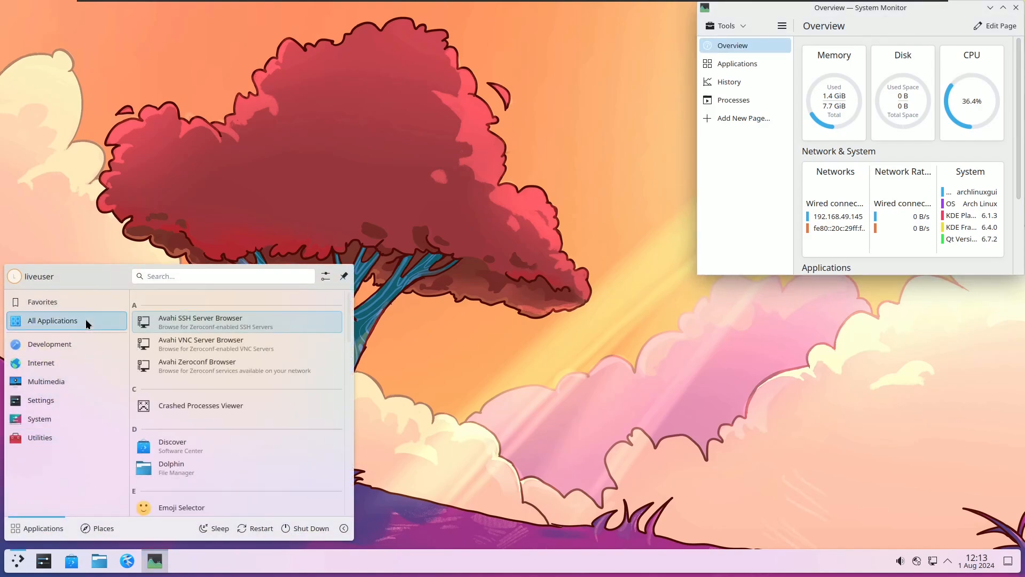
{"action": "scroll", "coordinate": [348, 333], "scroll_direction": "down", "scroll_amount": 1}
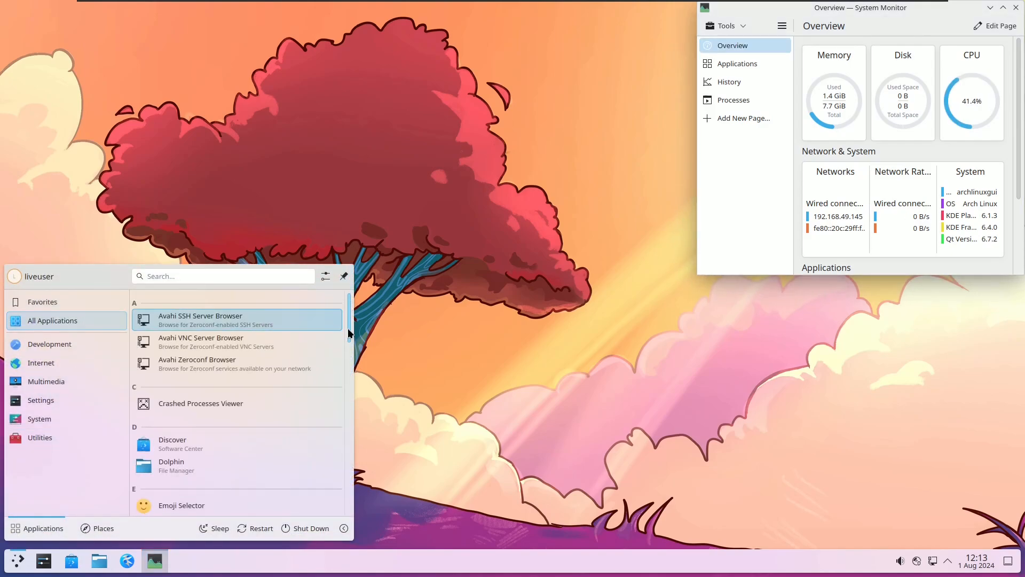
{"action": "scroll", "coordinate": [348, 333], "scroll_direction": "down", "scroll_amount": 8}
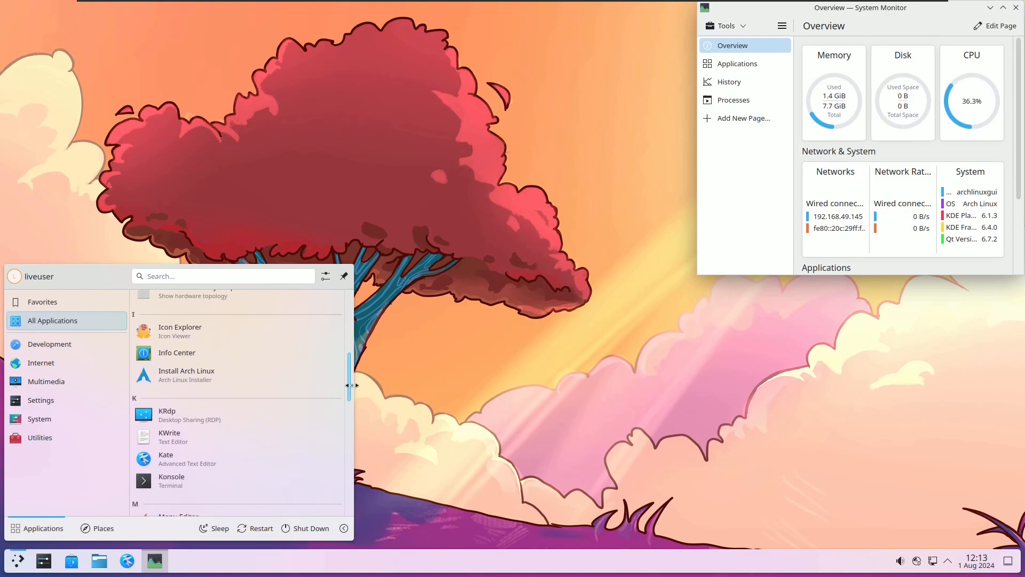
{"action": "scroll", "coordinate": [350, 385], "scroll_direction": "down", "scroll_amount": 8}
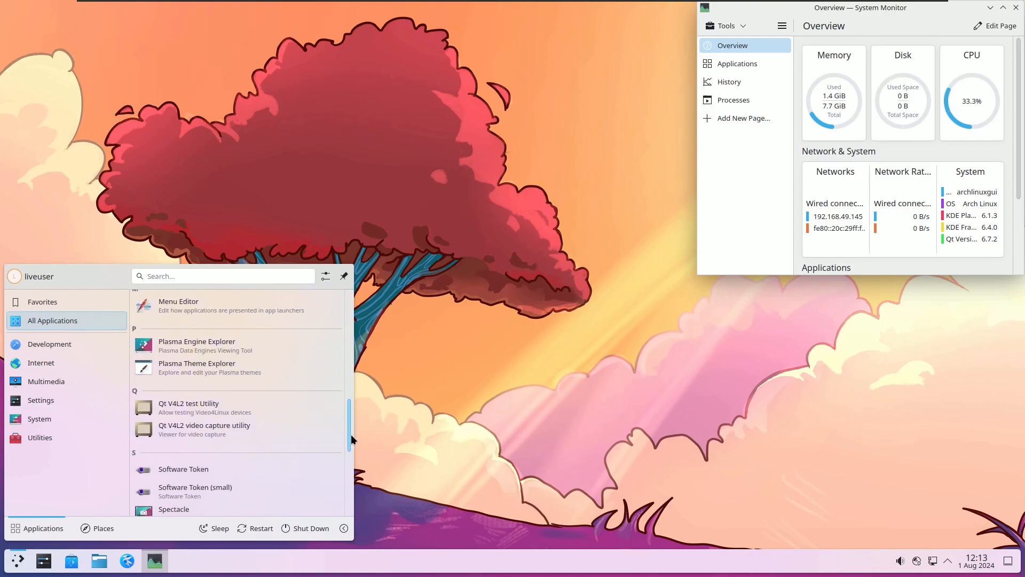
{"action": "left_click_drag", "start_coordinate": [351, 435], "coordinate": [346, 502]}
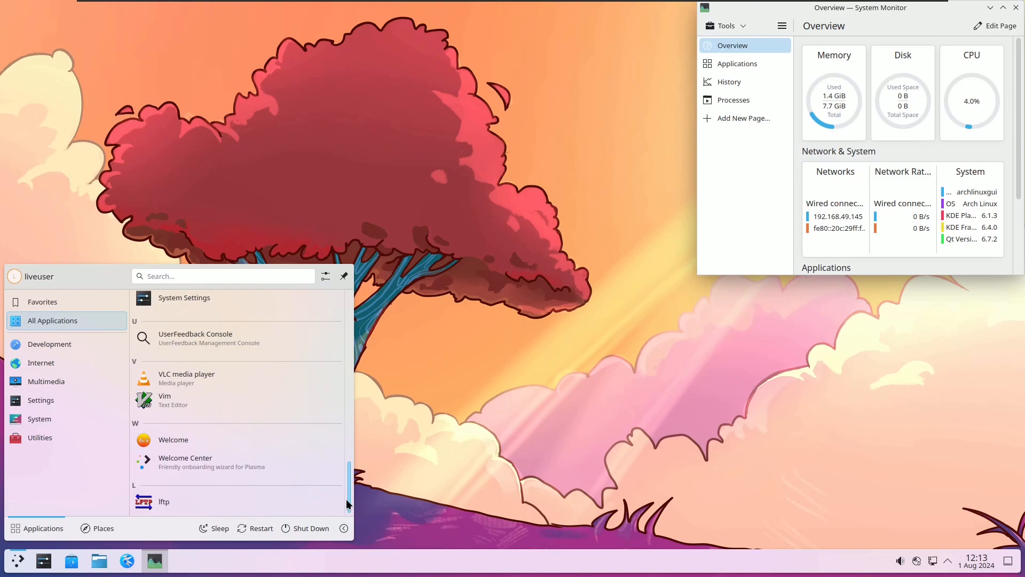
{"action": "left_click_drag", "start_coordinate": [346, 500], "coordinate": [348, 383]}
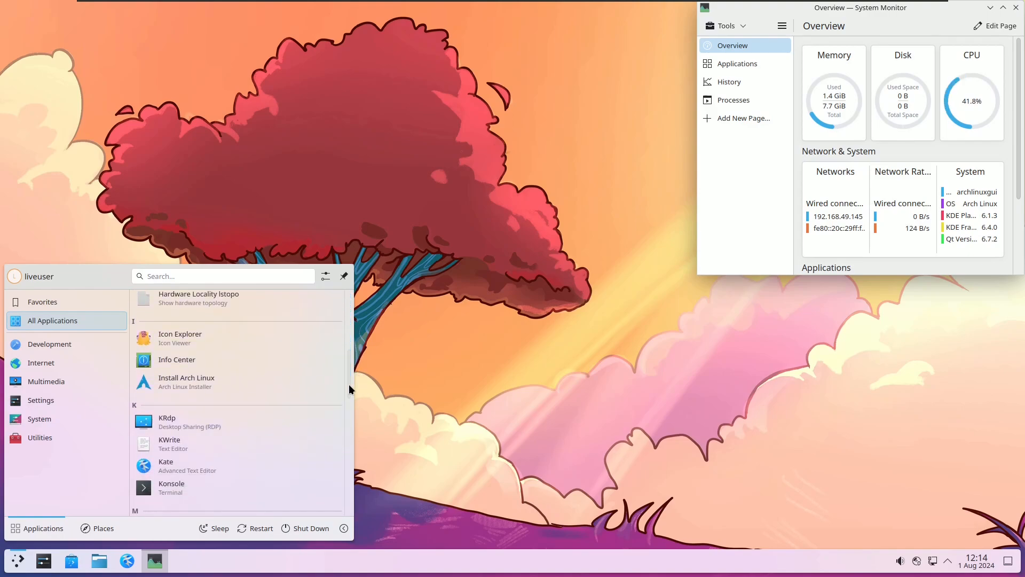
{"action": "left_click", "coordinate": [225, 387]}
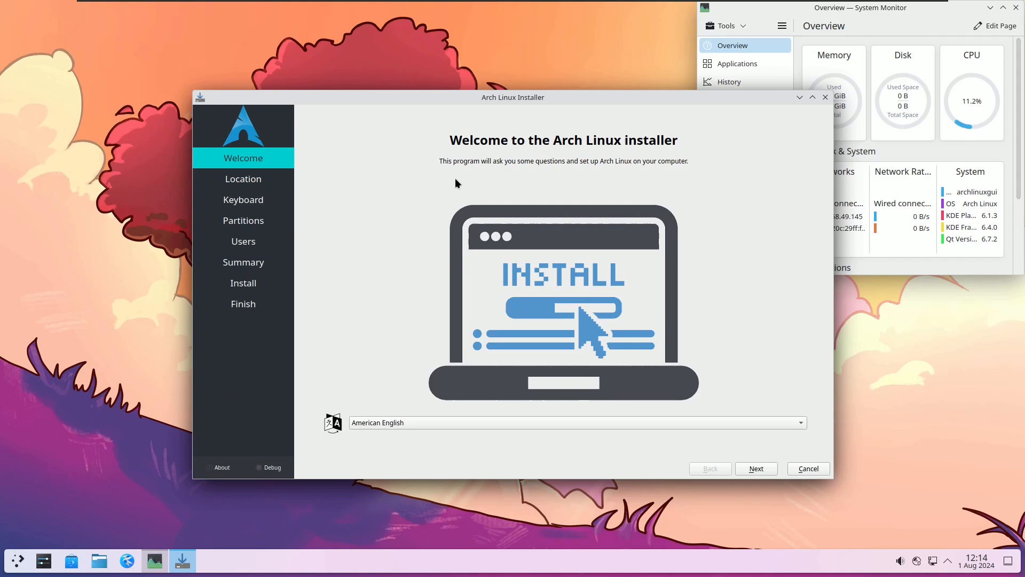
{"action": "left_click_drag", "start_coordinate": [492, 98], "coordinate": [335, 74]}
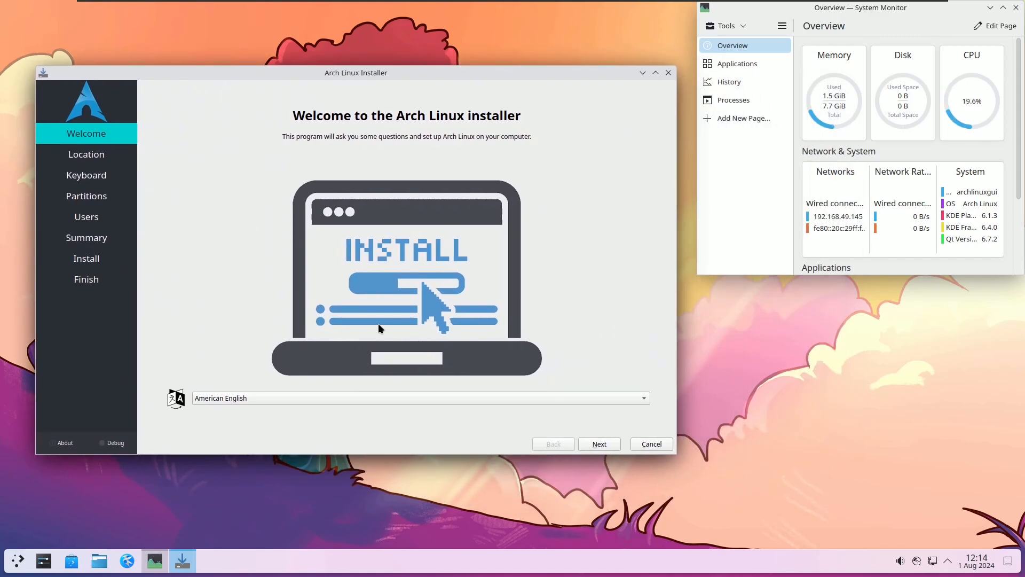
{"action": "left_click", "coordinate": [74, 441]}
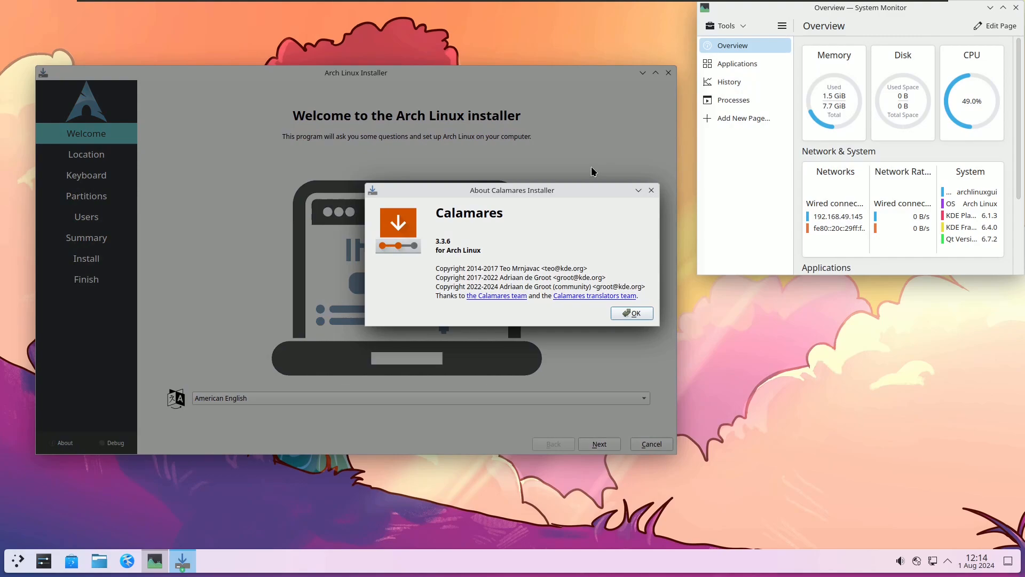
{"action": "left_click", "coordinate": [630, 313]}
{"action": "left_click", "coordinate": [467, 395]}
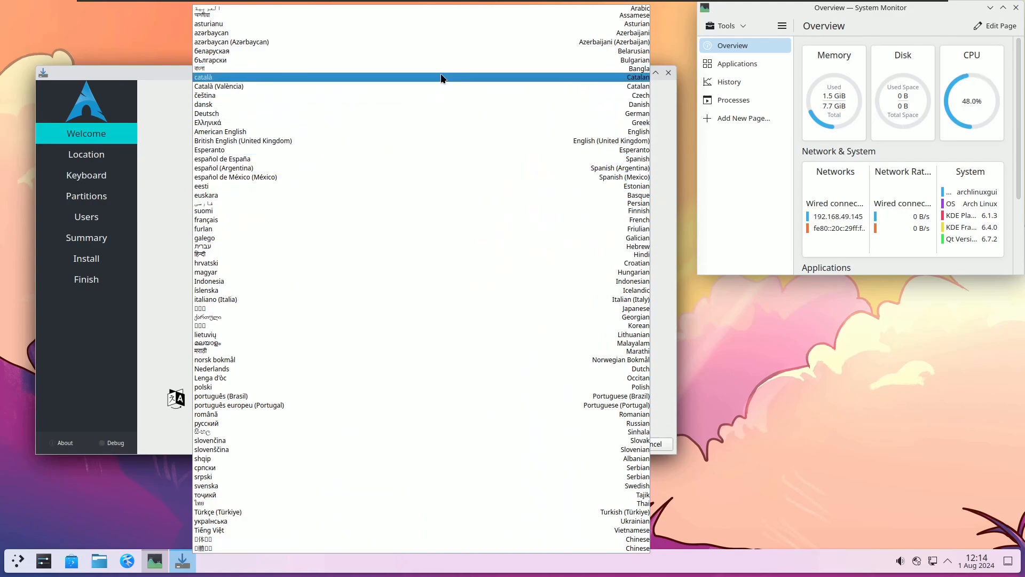
{"action": "left_click", "coordinate": [156, 196]}
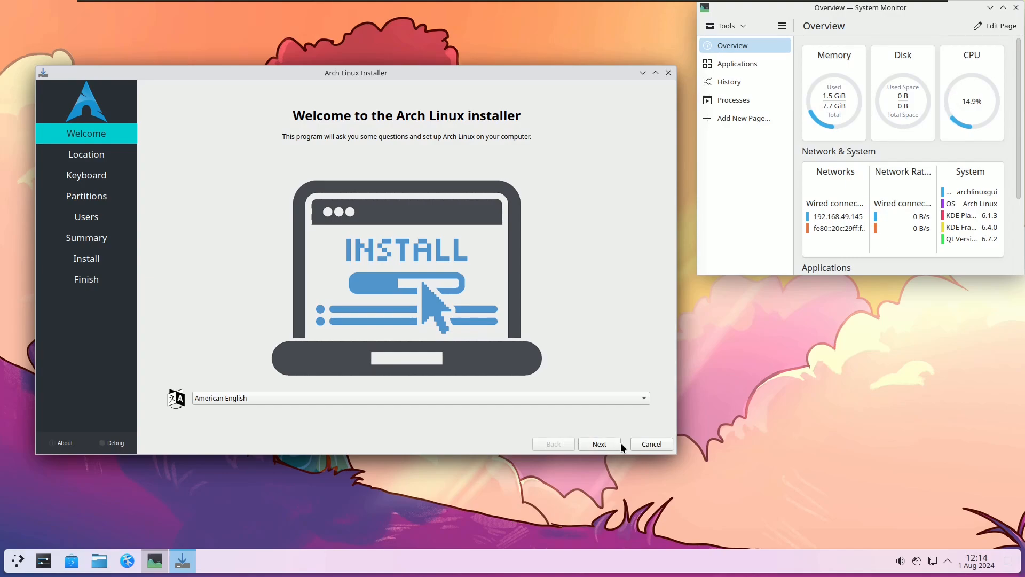
Step: On the Location page, keep the America/Los Angeles time zone
{"action": "left_click", "coordinate": [606, 443]}
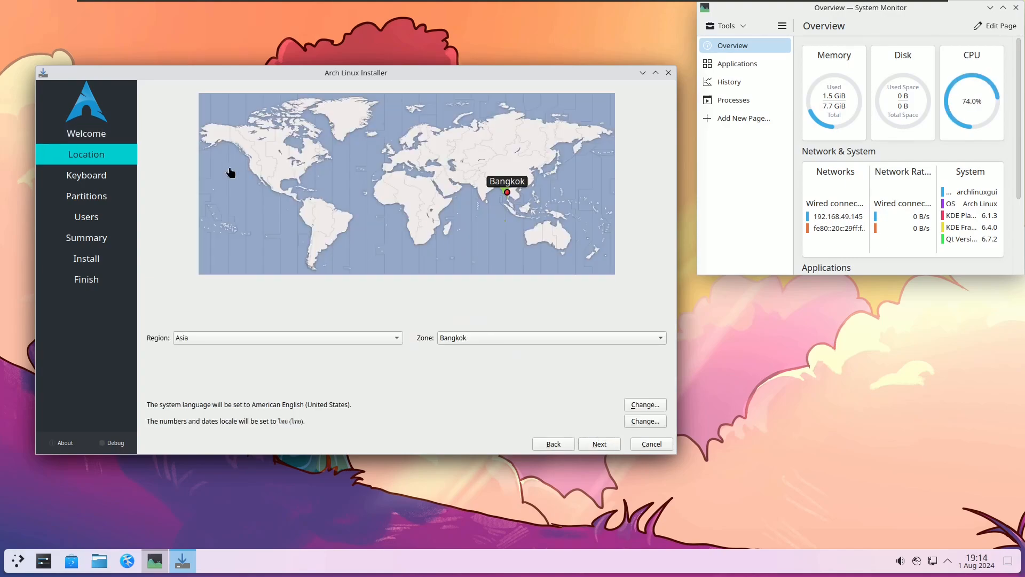
{"action": "left_click", "coordinate": [262, 179]}
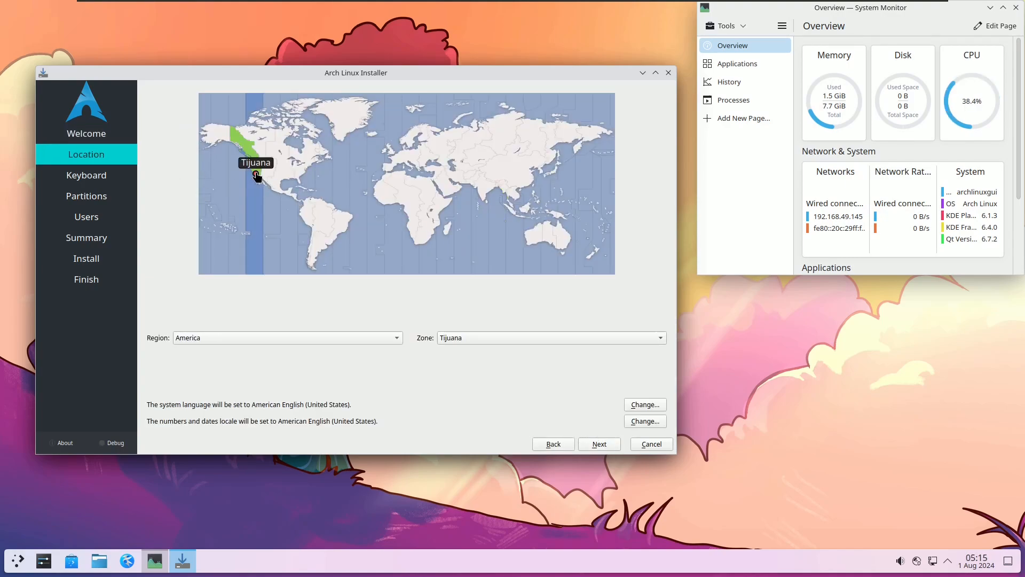
{"action": "left_click", "coordinate": [252, 173]}
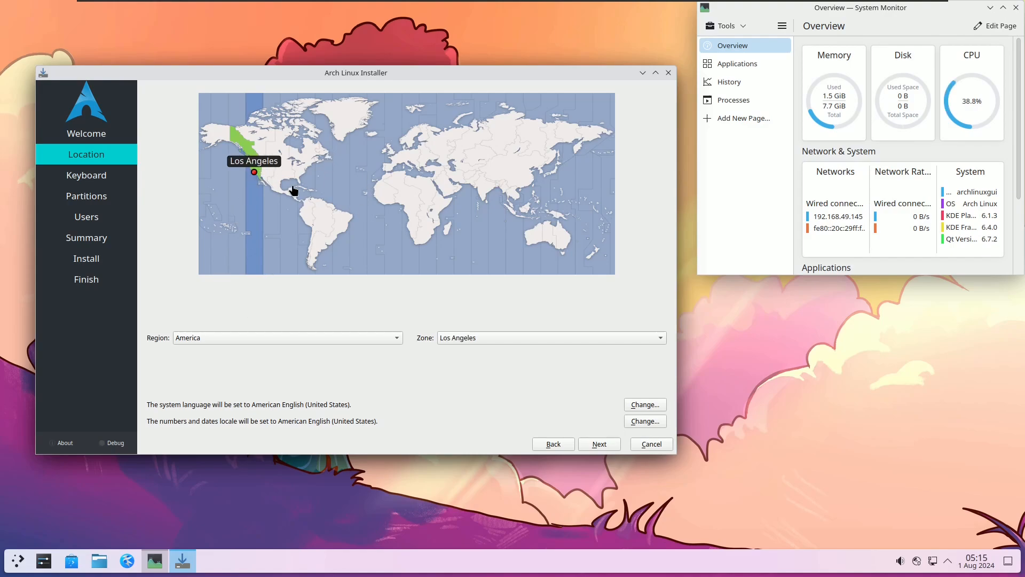
{"action": "left_click", "coordinate": [333, 336]}
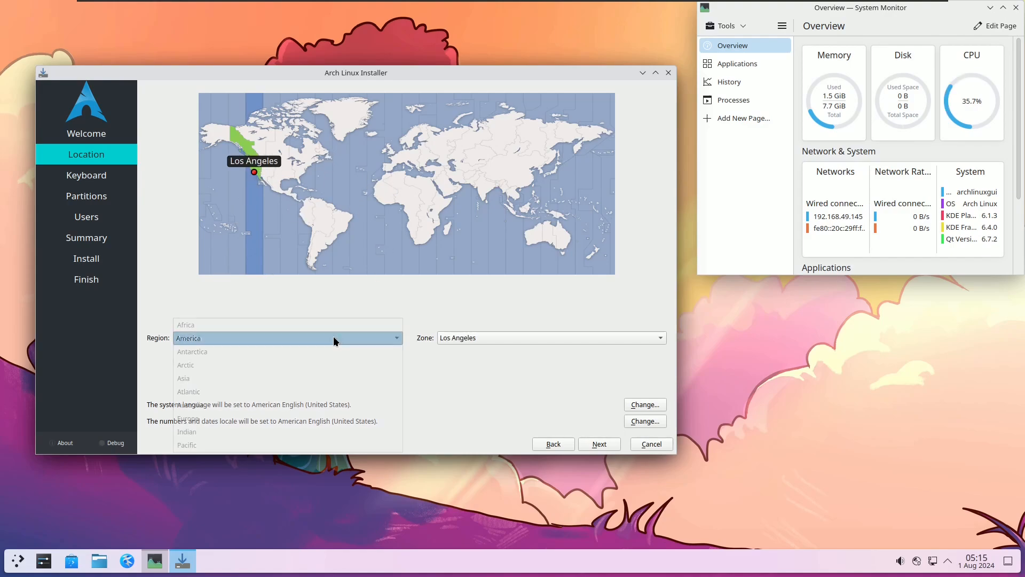
{"action": "left_click", "coordinate": [482, 336]}
{"action": "left_click", "coordinate": [240, 357]}
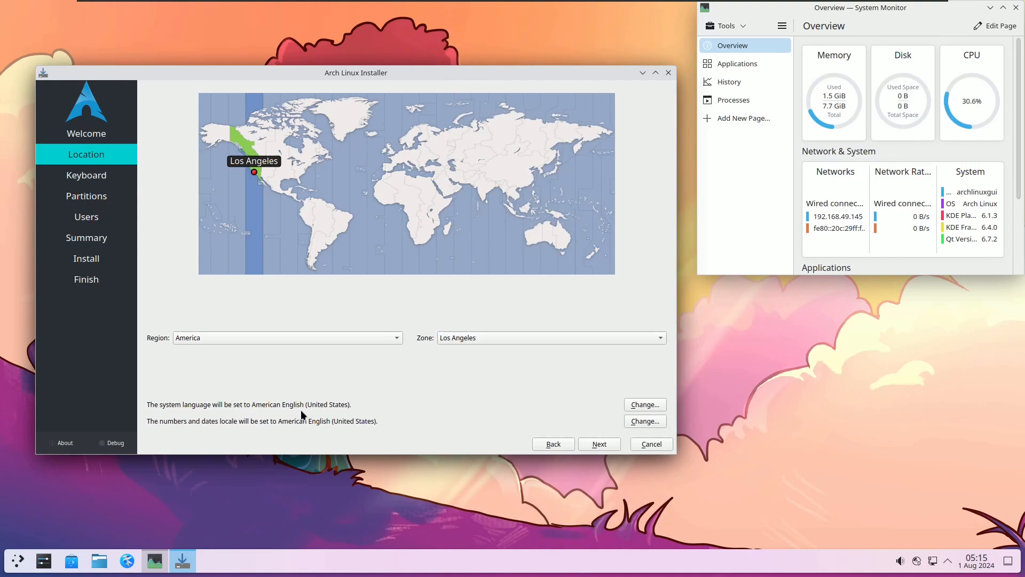
Step: Leave the system language and number/date locales unchanged, then continue to Keyboard
{"action": "left_click", "coordinate": [631, 404]}
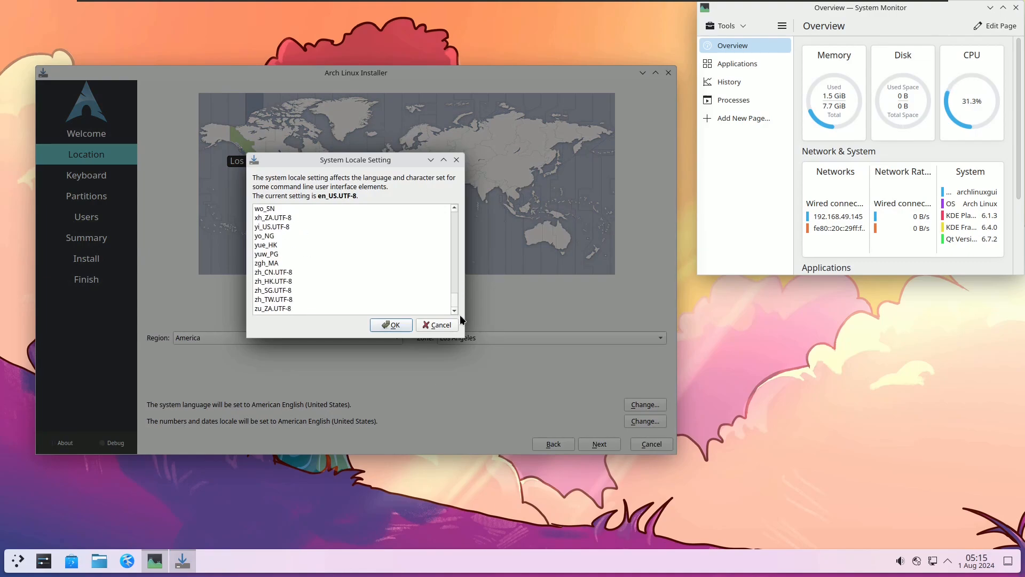
{"action": "left_click", "coordinate": [453, 324]}
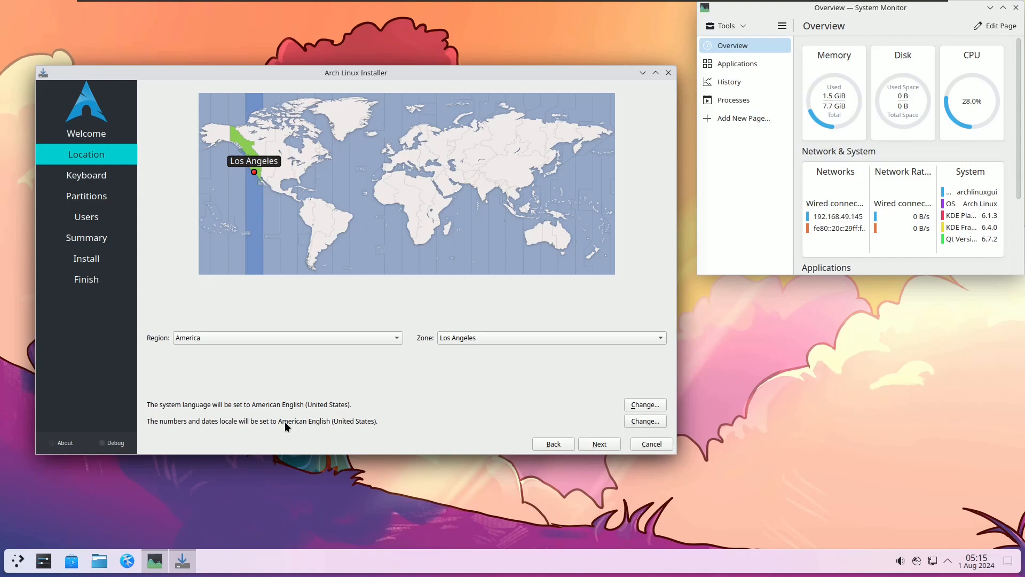
{"action": "left_click", "coordinate": [653, 422]}
{"action": "scroll", "coordinate": [448, 244], "scroll_direction": "up", "scroll_amount": 20}
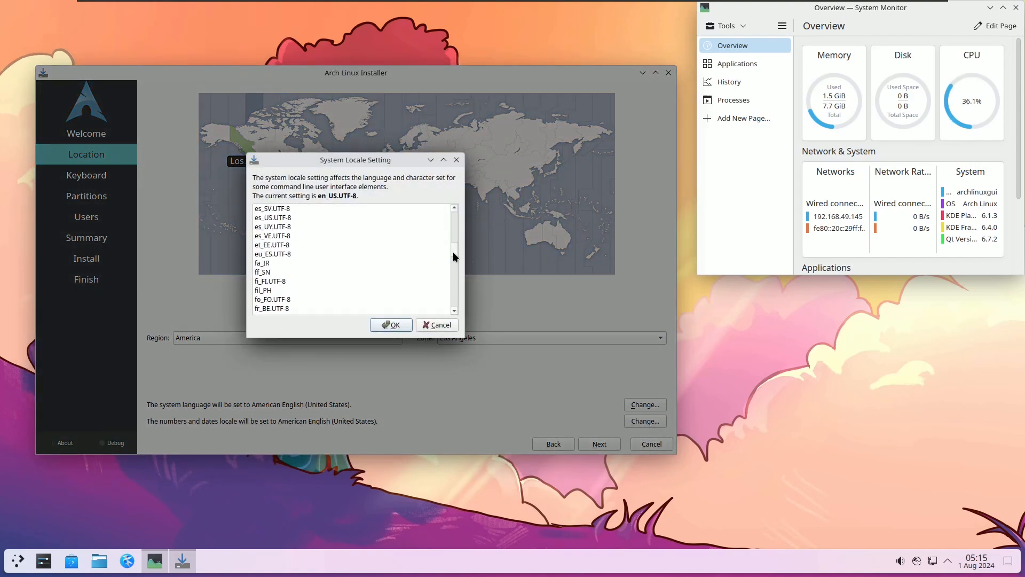
{"action": "left_click", "coordinate": [436, 324]}
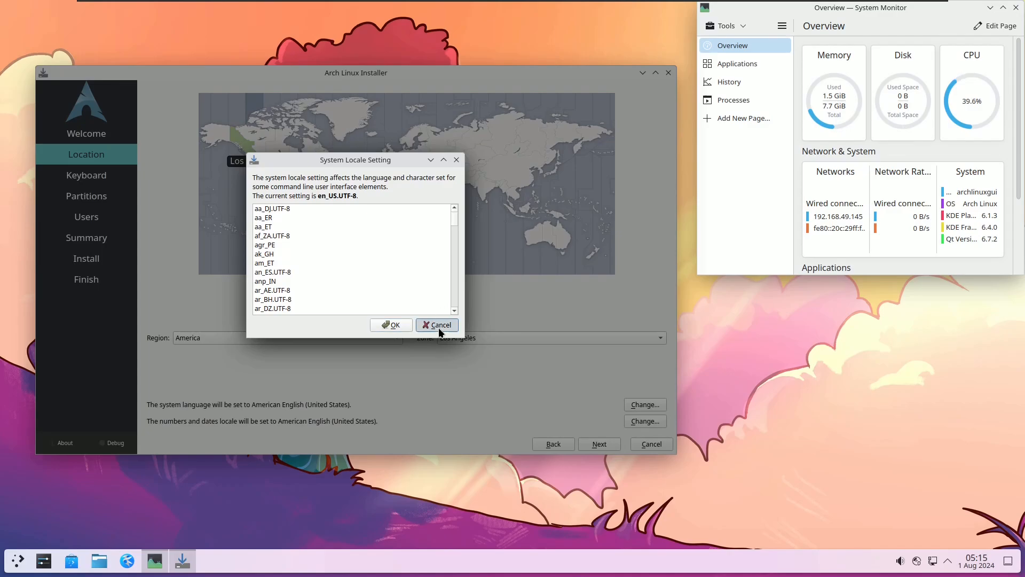
{"action": "left_click", "coordinate": [600, 445]}
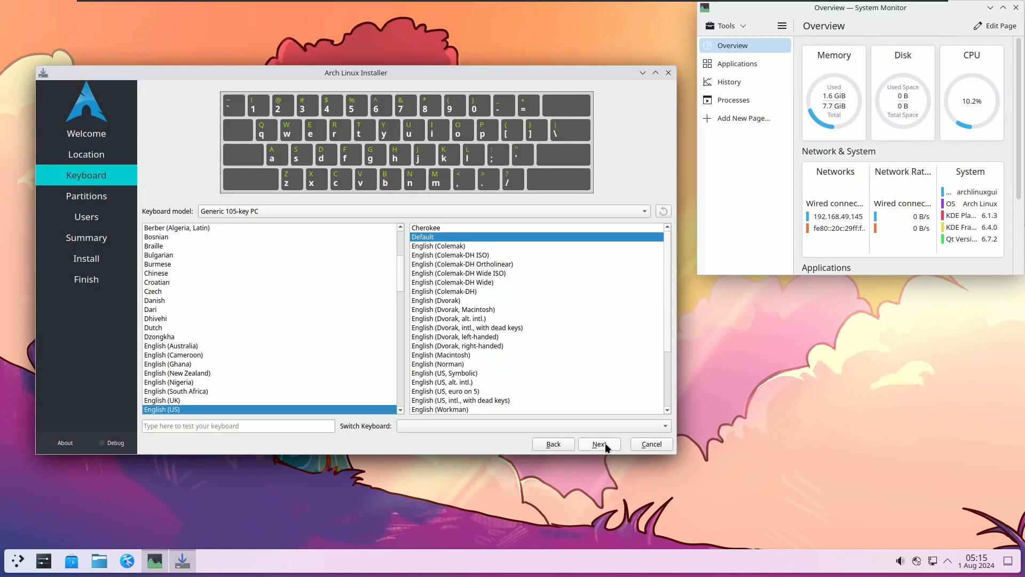
Step: Set the keyboard model to Dell, keeping the English (US) Default layout
{"action": "left_click", "coordinate": [329, 216]}
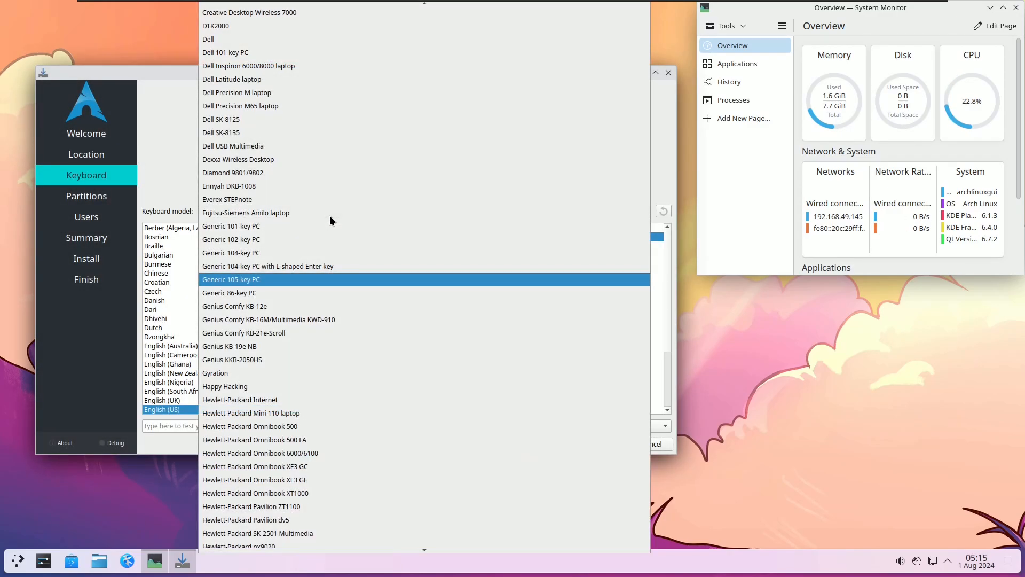
{"action": "left_click", "coordinate": [288, 39]}
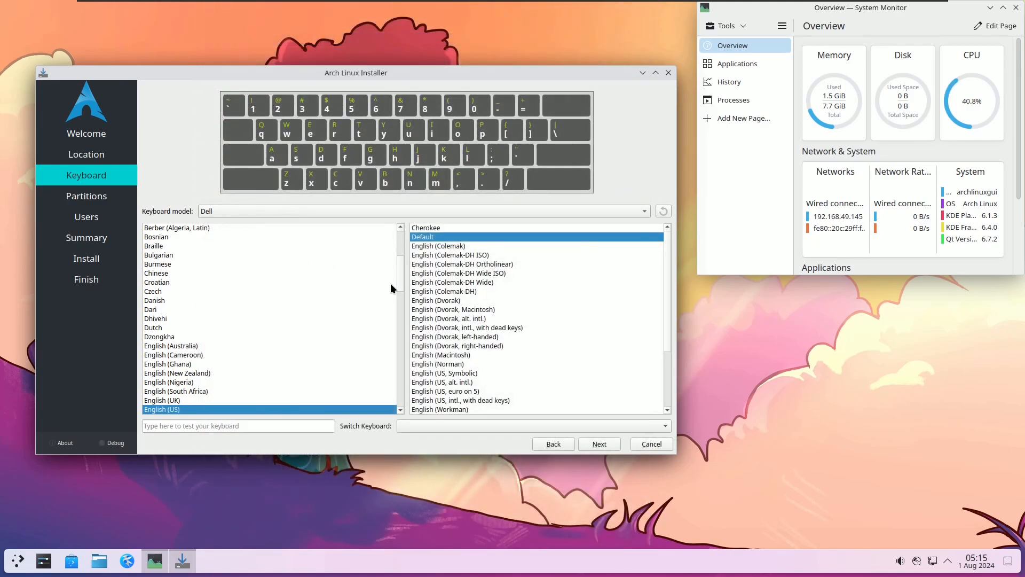
{"action": "left_click_drag", "start_coordinate": [401, 264], "coordinate": [402, 280]}
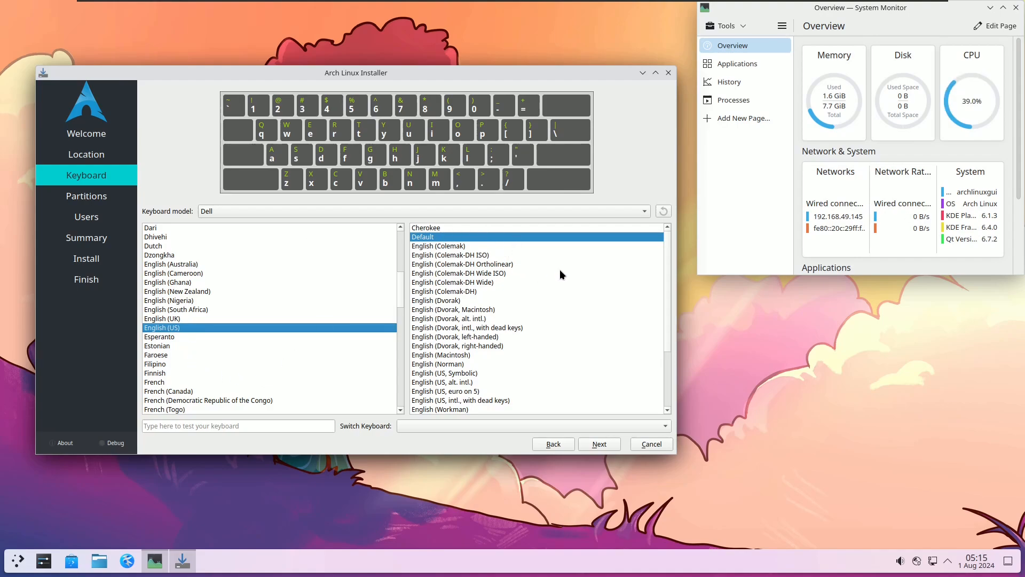
{"action": "scroll", "coordinate": [664, 302], "scroll_direction": "down", "scroll_amount": 3}
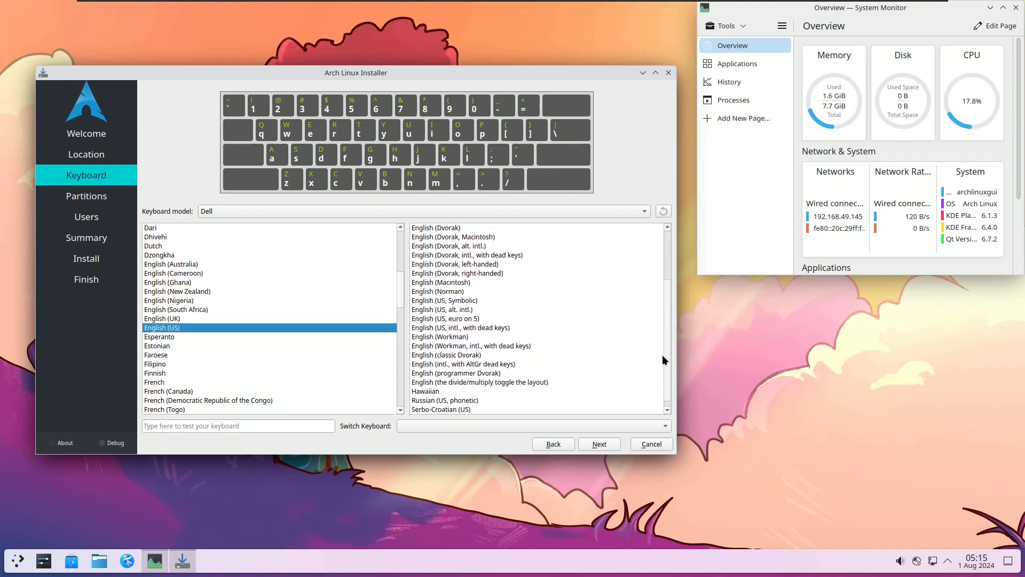
{"action": "scroll", "coordinate": [662, 321], "scroll_direction": "up", "scroll_amount": 3}
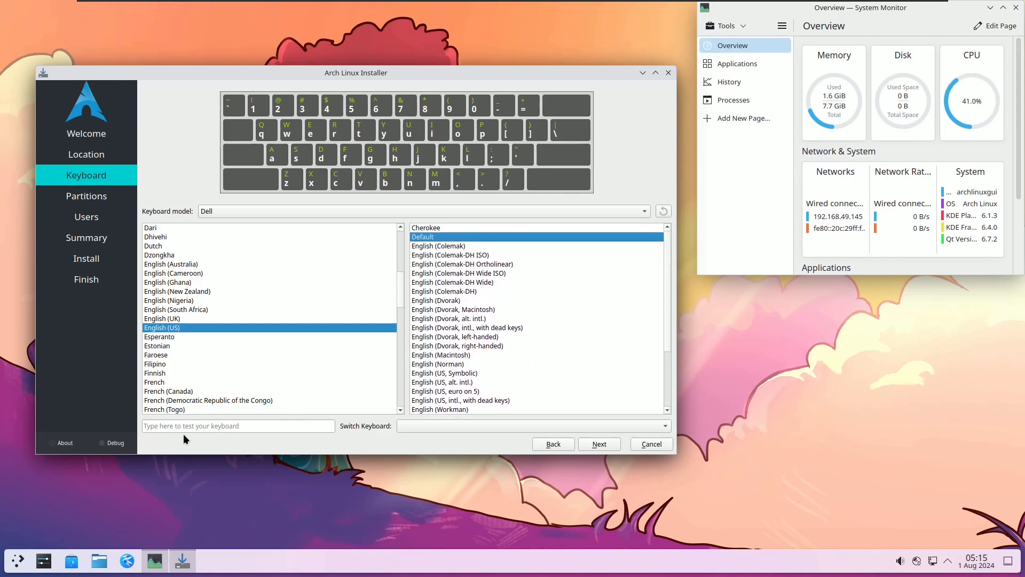
Step: Check the typing test field and layout-switch shortcut options, then continue to Partitions
{"action": "left_click", "coordinate": [228, 425]}
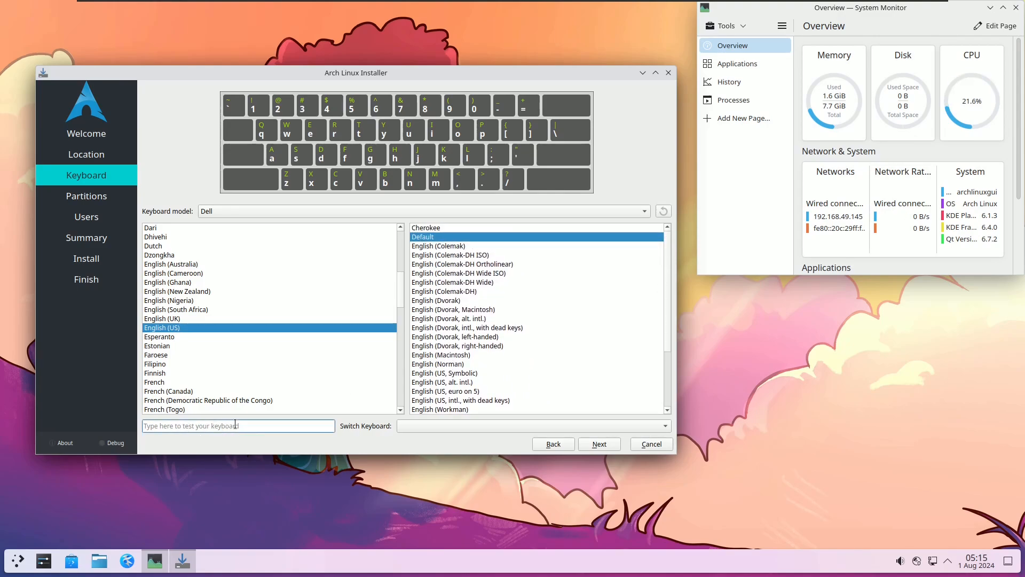
{"action": "left_click", "coordinate": [450, 427]}
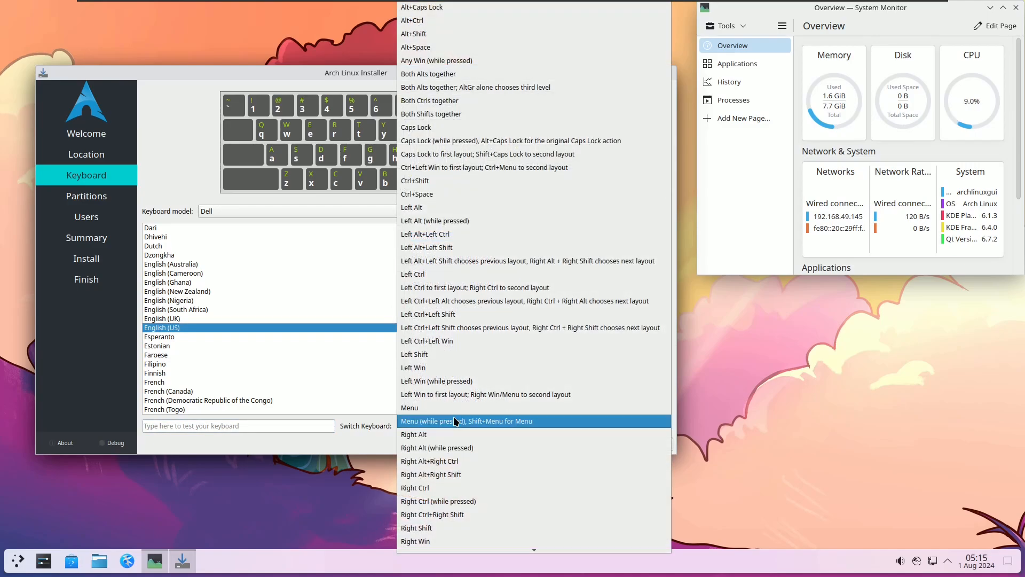
{"action": "left_click", "coordinate": [371, 439]}
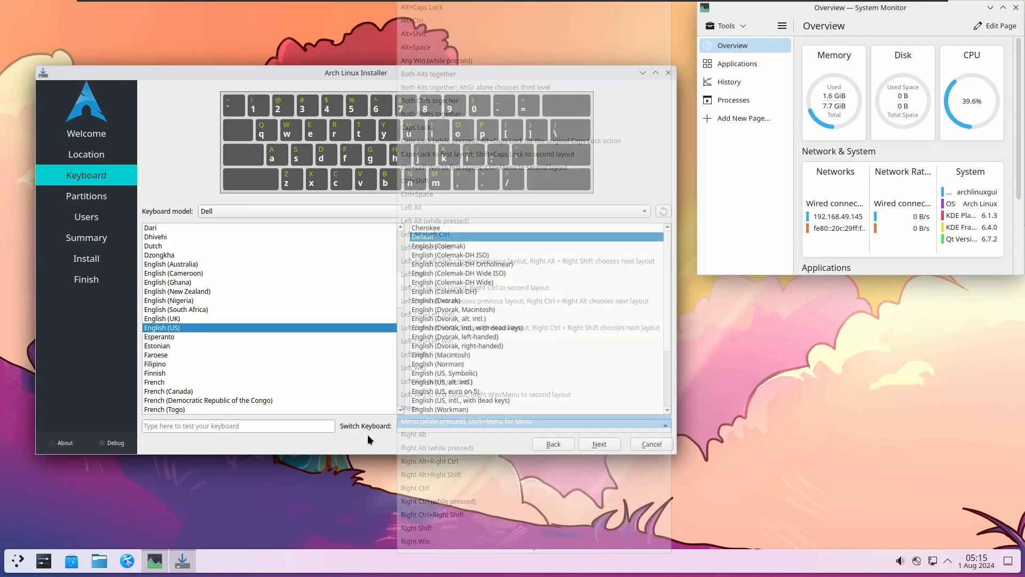
{"action": "left_click", "coordinate": [598, 443]}
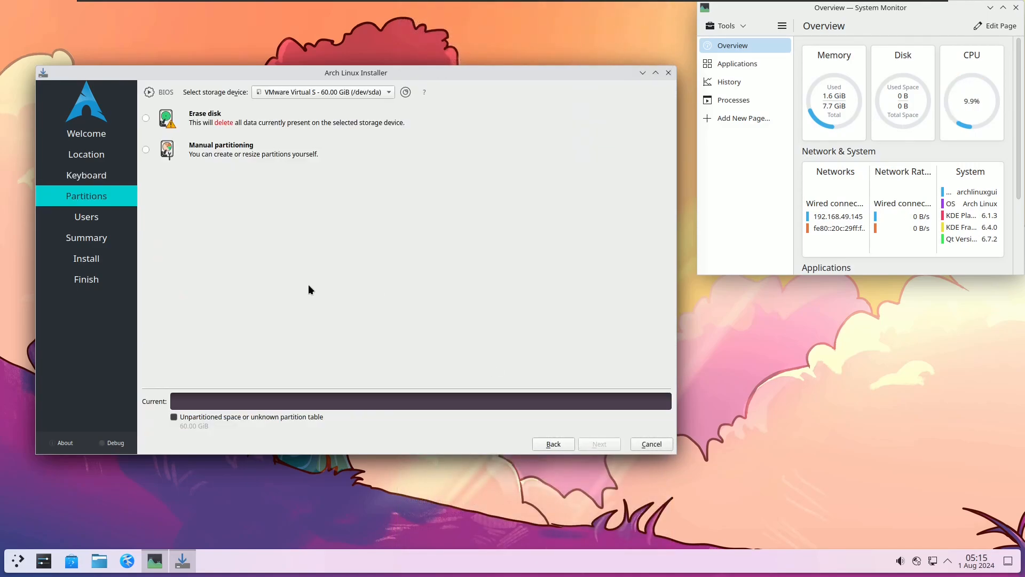
Step: Keep the 60 GiB VMware disk as target and choose Erase disk
{"action": "left_click", "coordinate": [370, 95]}
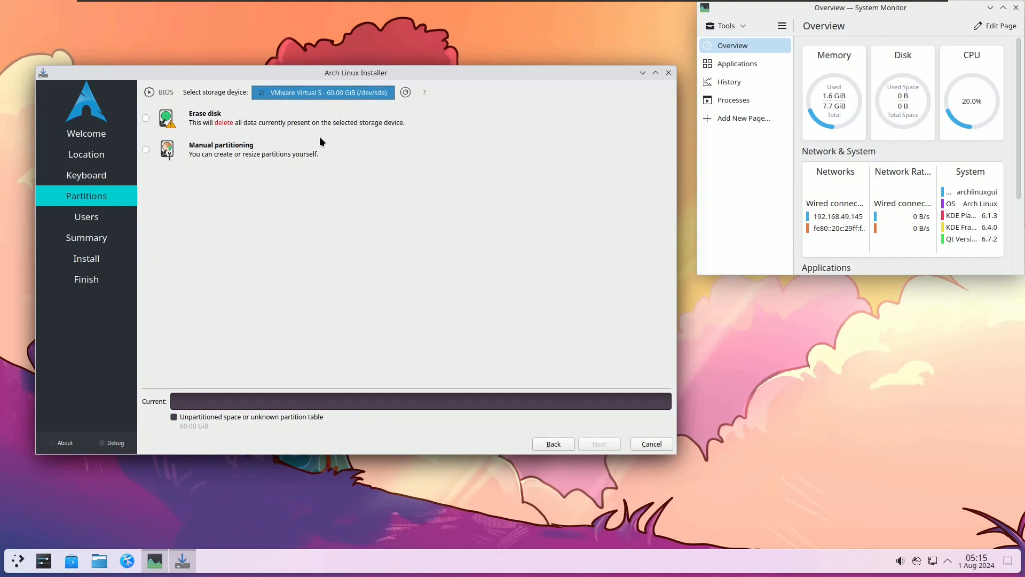
{"action": "left_click", "coordinate": [340, 93]}
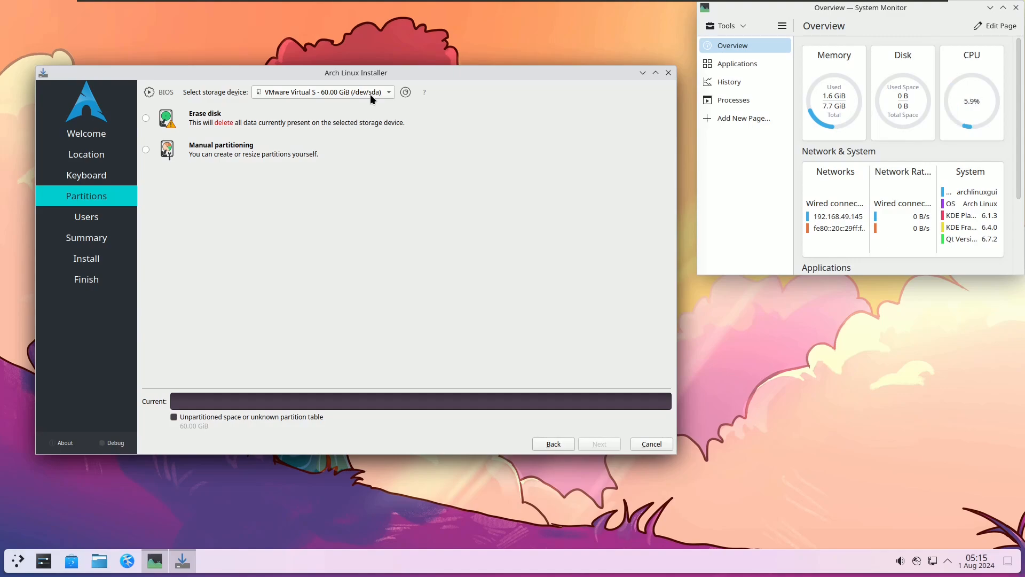
{"action": "left_click", "coordinate": [146, 119]}
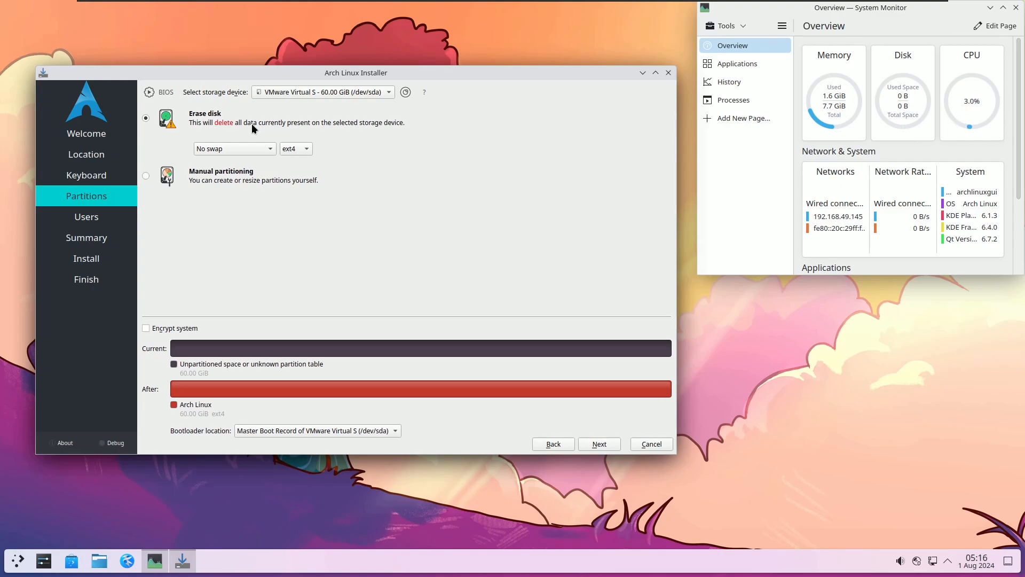
{"action": "left_click", "coordinate": [347, 92]}
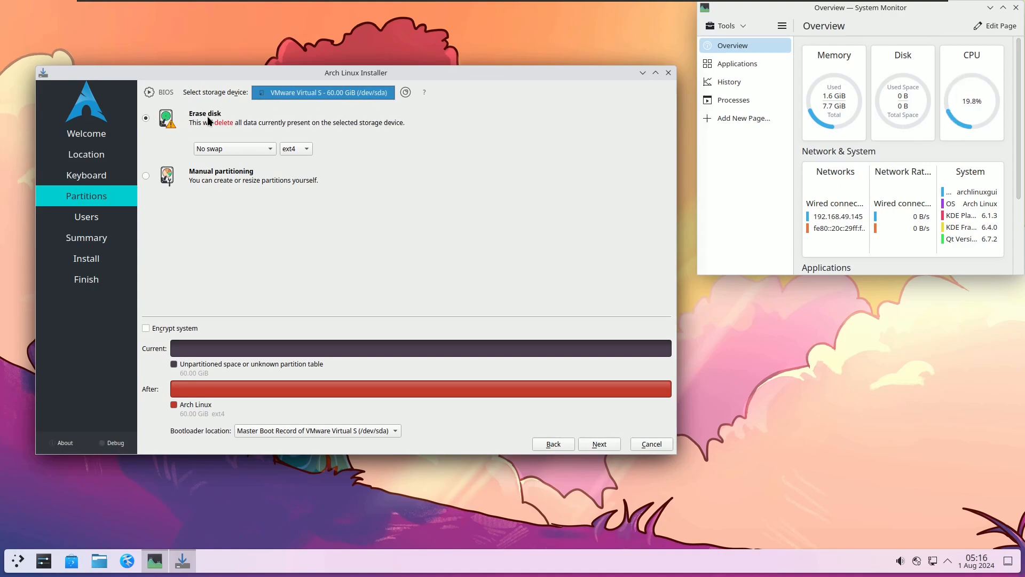
Step: Leave the swap option on No swap and the filesystem on ext4
{"action": "left_click", "coordinate": [267, 144]}
{"action": "left_click", "coordinate": [358, 124]}
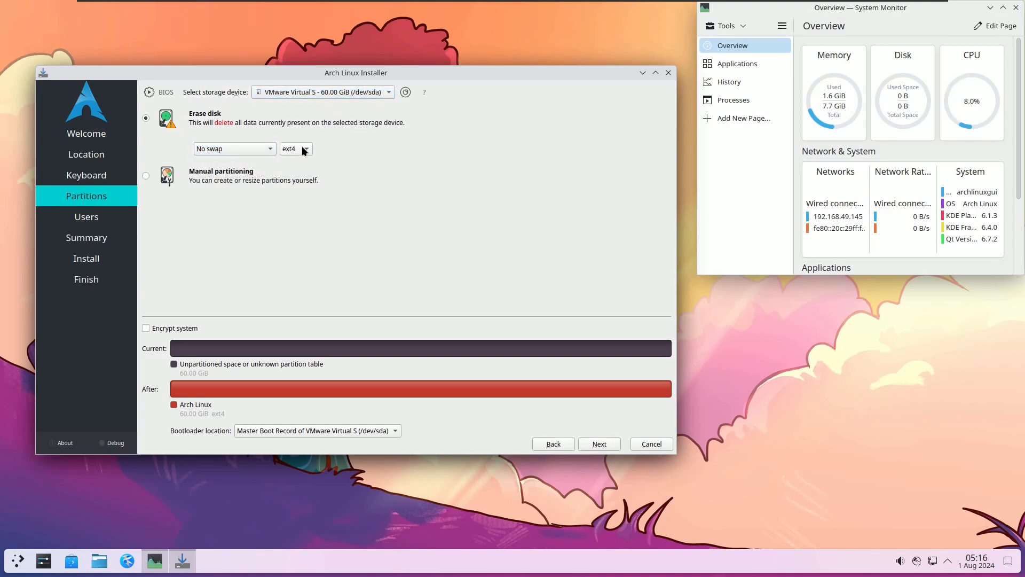
{"action": "left_click", "coordinate": [297, 148]}
{"action": "left_click", "coordinate": [386, 137]}
Step: Go from Manual partitioning back to Erase disk and try the Encrypt system passphrase fields
{"action": "left_click", "coordinate": [143, 175]}
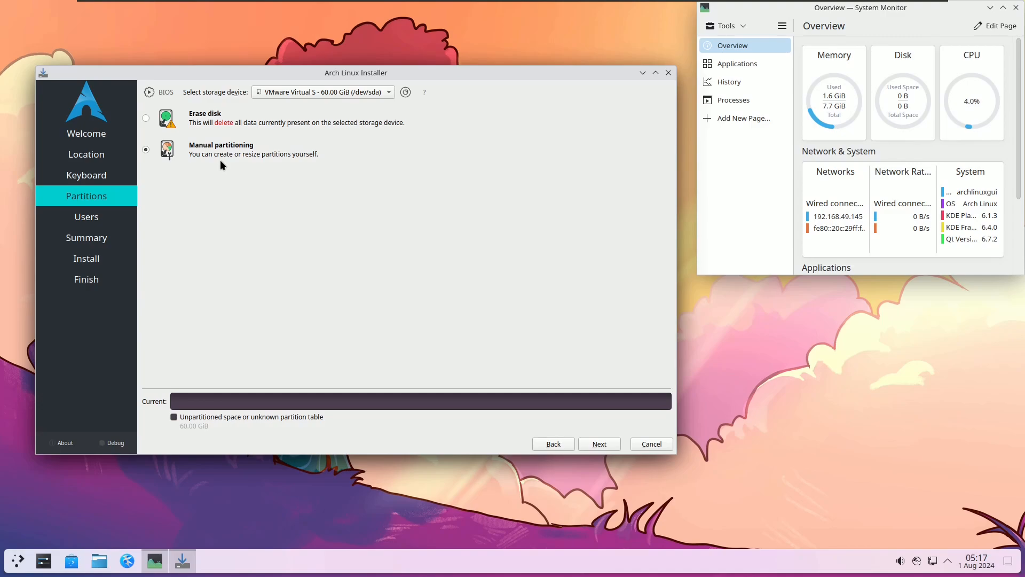
{"action": "left_click", "coordinate": [146, 118]}
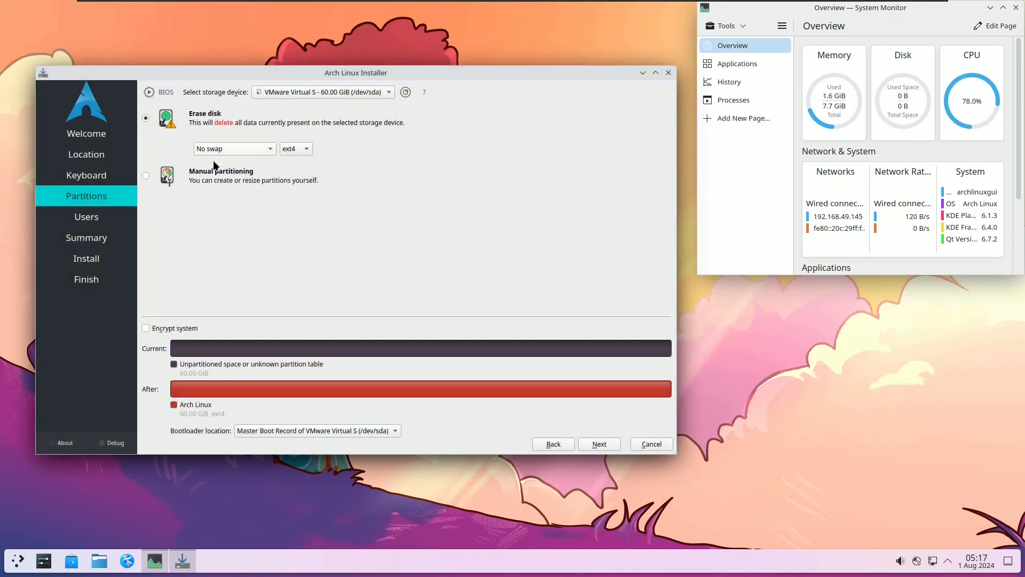
{"action": "left_click", "coordinate": [165, 331]}
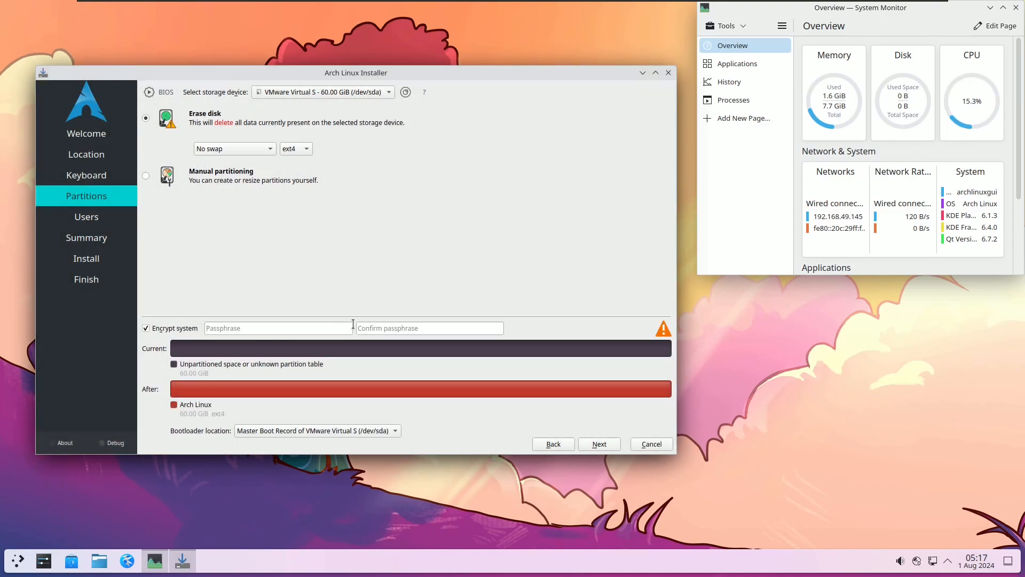
{"action": "left_click", "coordinate": [259, 328]}
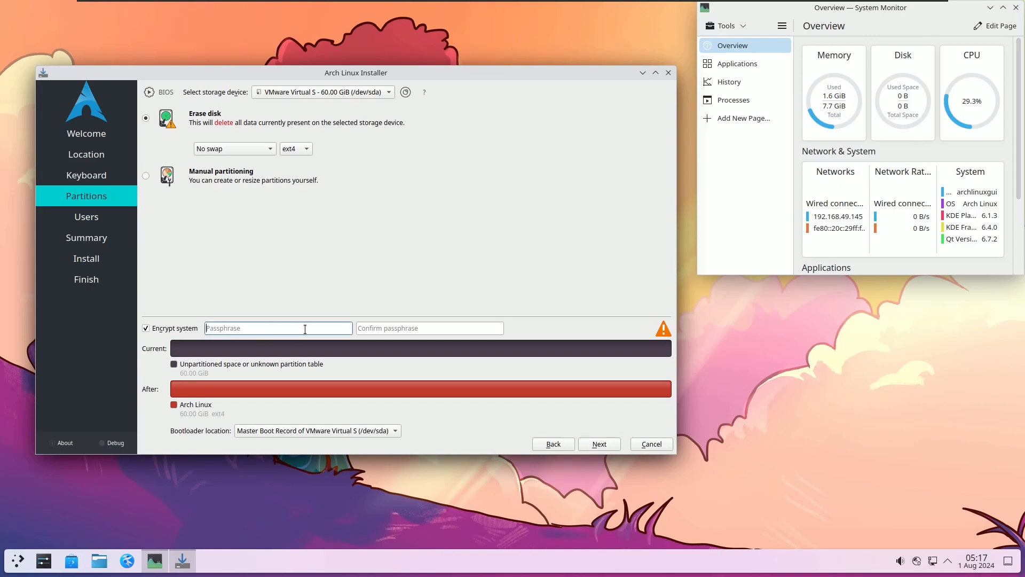
{"action": "left_click", "coordinate": [400, 328]}
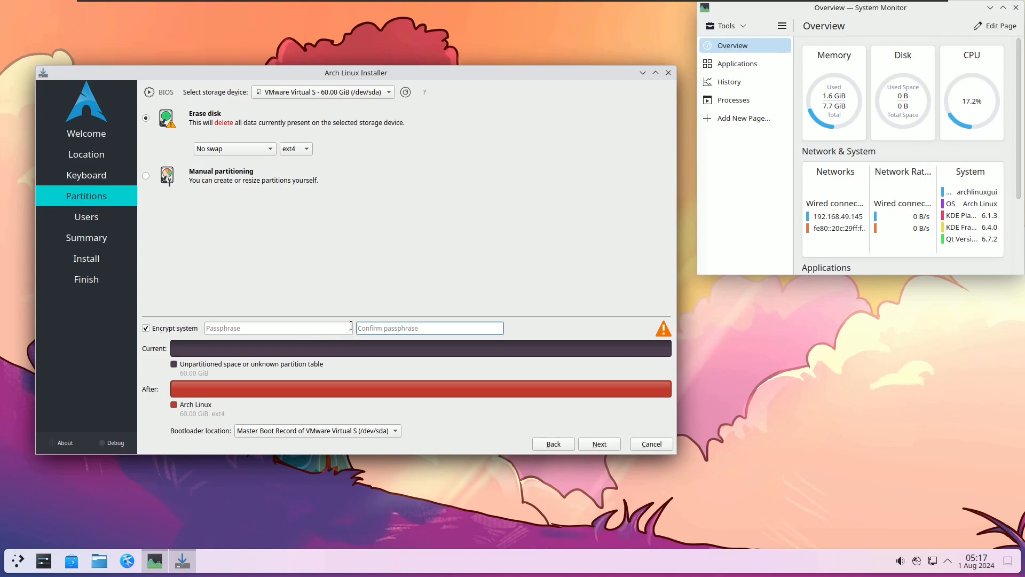
Step: Turn encryption off and keep the bootloader on the Master Boot Record
{"action": "left_click", "coordinate": [191, 328]}
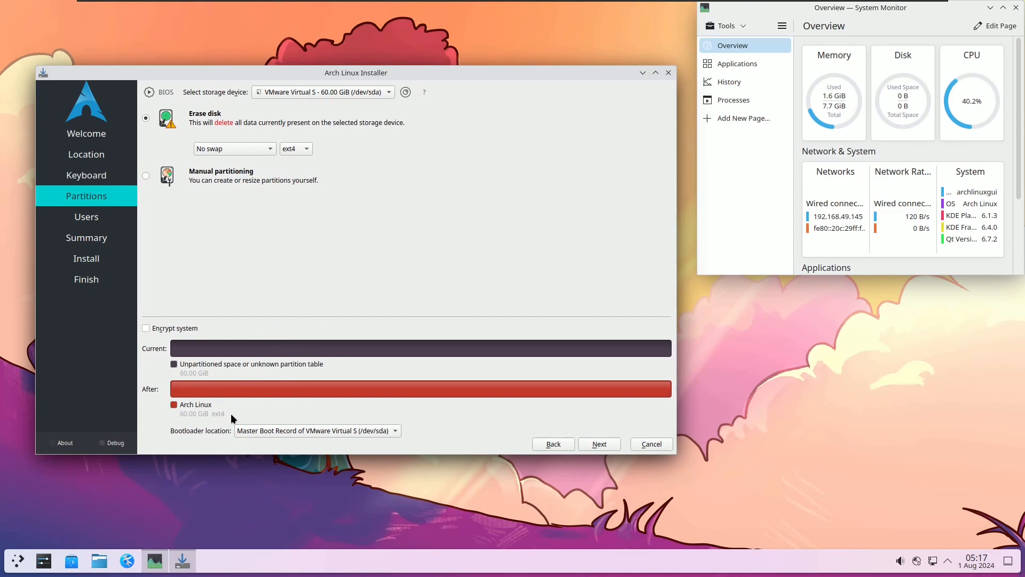
{"action": "left_click", "coordinate": [281, 431]}
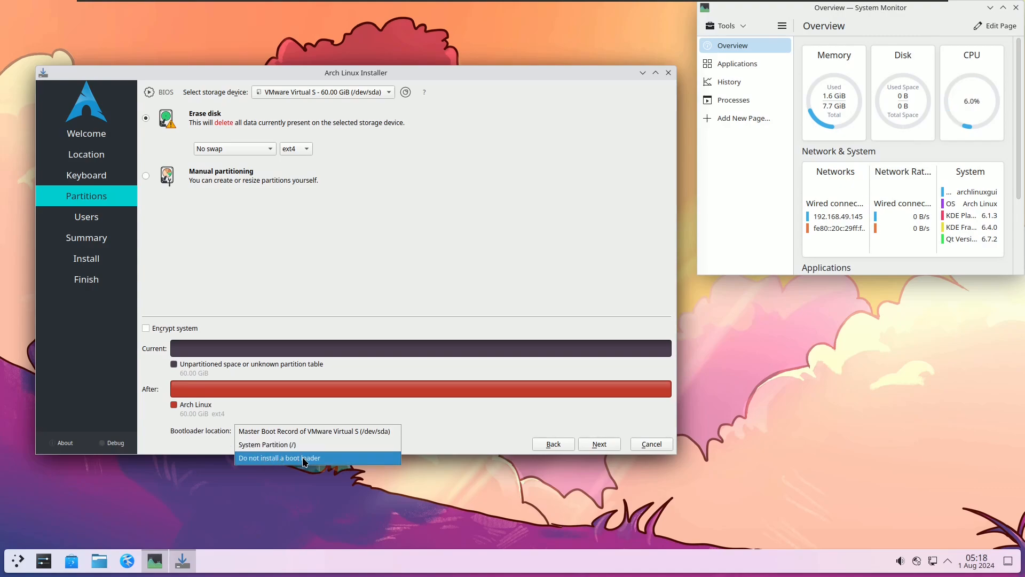
{"action": "left_click", "coordinate": [305, 295]}
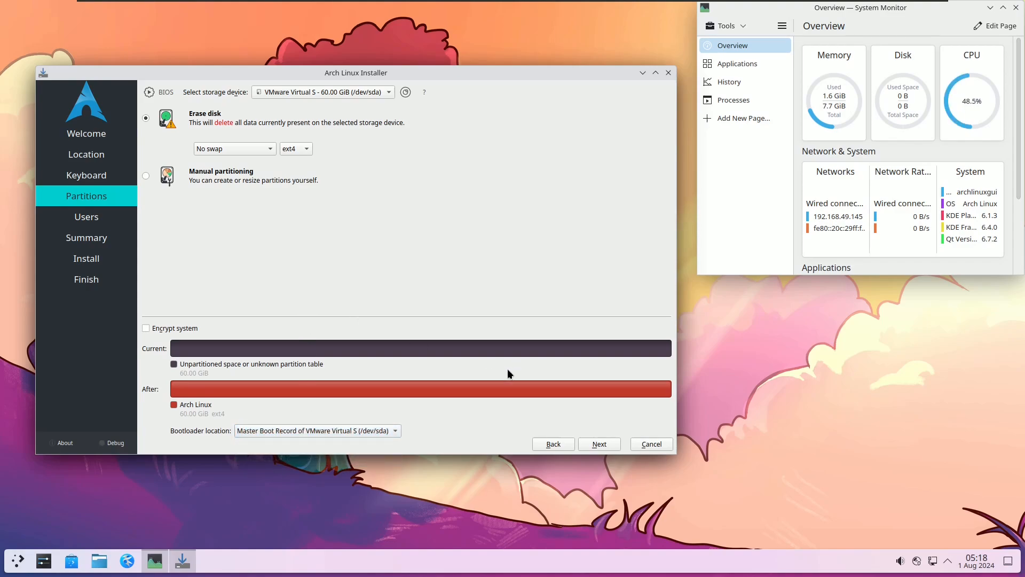
Step: On the Users page, set the login and administrator-password checkboxes and enter the full name
{"action": "left_click", "coordinate": [597, 443]}
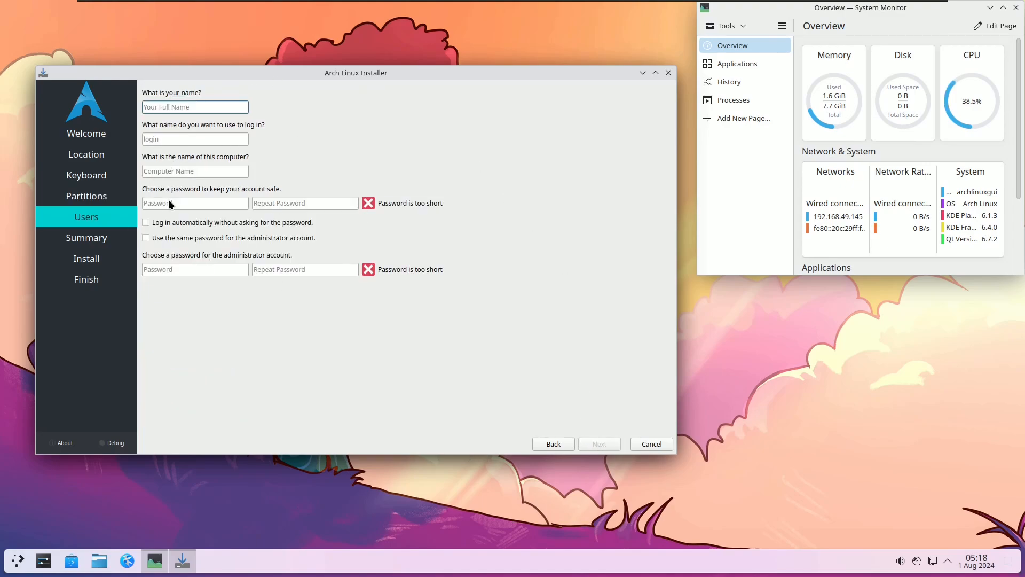
{"action": "left_click", "coordinate": [185, 223]}
{"action": "left_click", "coordinate": [182, 236]}
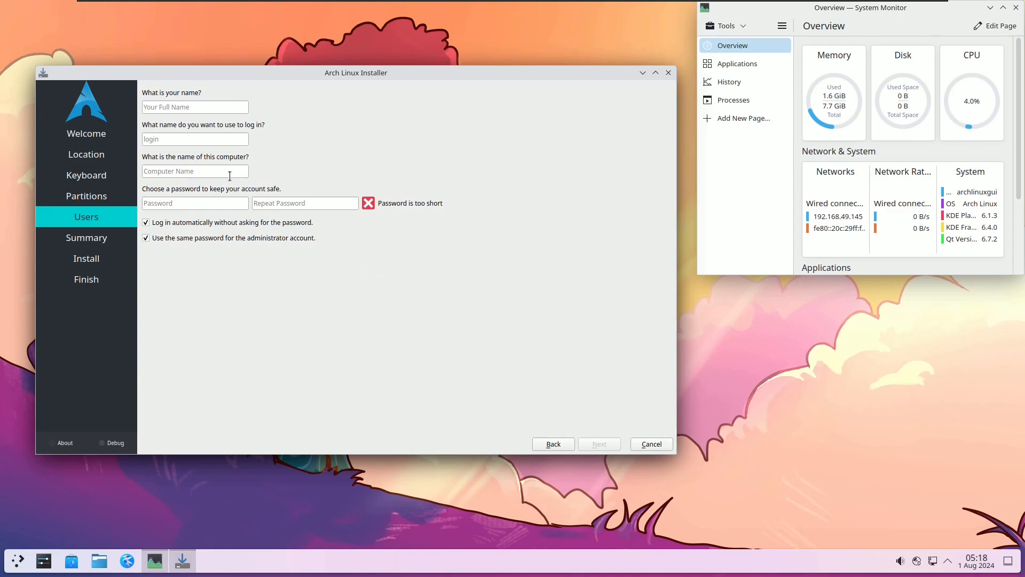
{"action": "left_click", "coordinate": [171, 110]}
{"action": "type", "text": "9to5linu"}
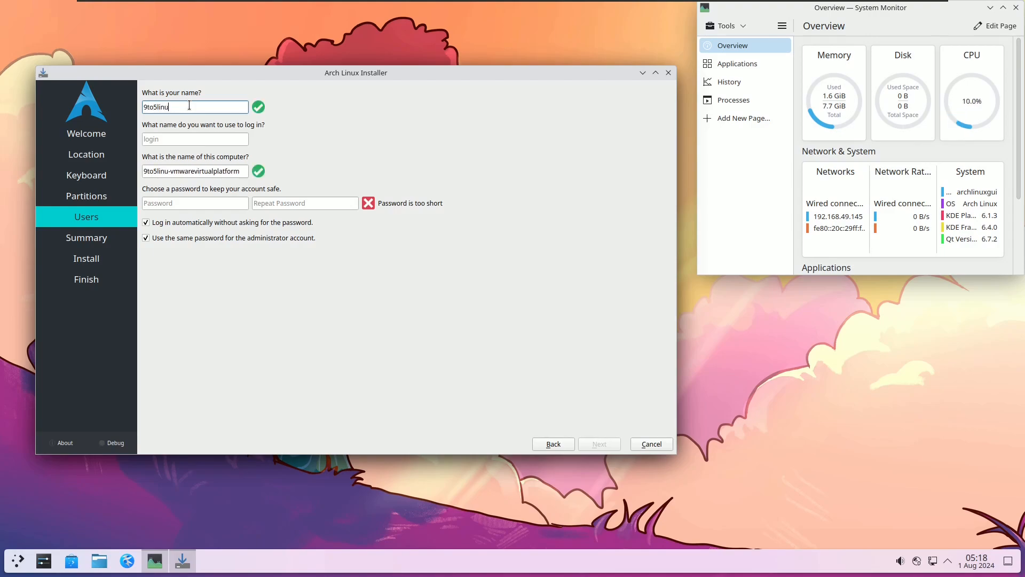
{"action": "type", "text": "x"}
Step: Enter the login name, removing an invalid leading 1
{"action": "left_click", "coordinate": [190, 139]}
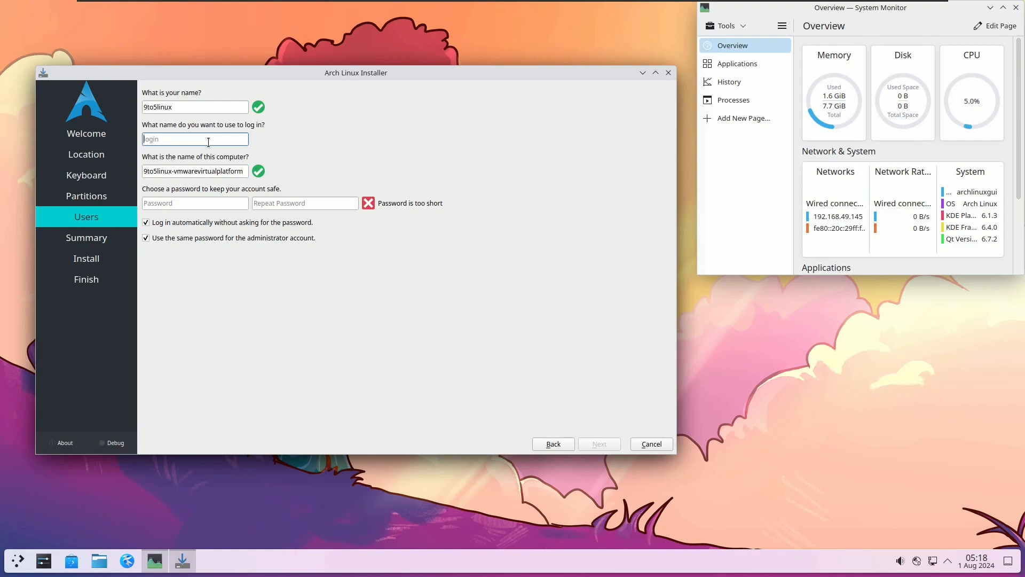
{"action": "type", "text": "runboxing"}
{"action": "left_click", "coordinate": [143, 138]}
{"action": "type", "text": "1"}
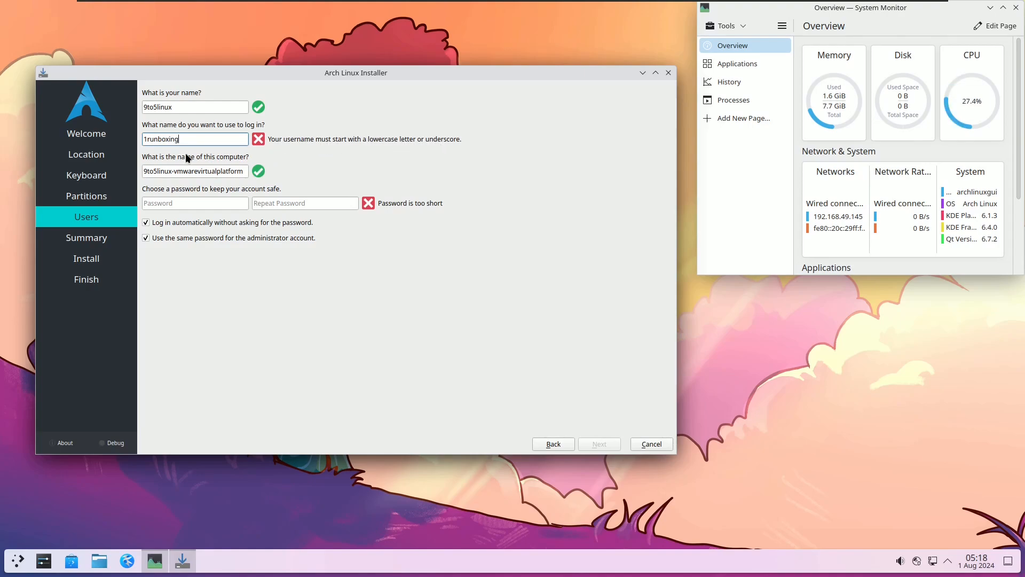
{"action": "left_click", "coordinate": [146, 139]}
{"action": "key", "text": "BackSpace"}
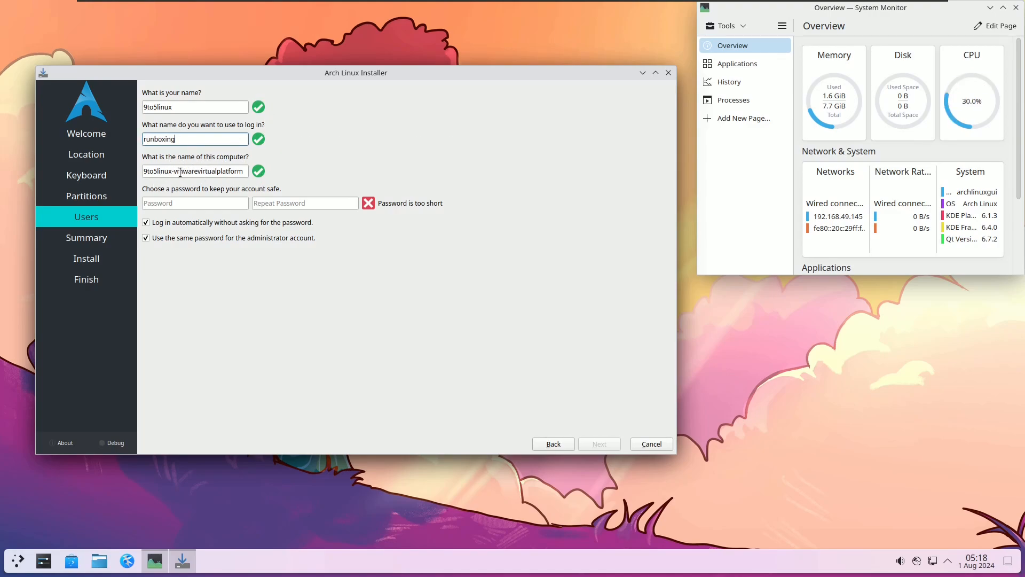
Step: Shorten the computer name to 9to5linux by deleting '-vmwarevirtualplatform'
{"action": "left_click_drag", "start_coordinate": [175, 171], "coordinate": [338, 184]}
{"action": "key", "text": "BackSpace"}
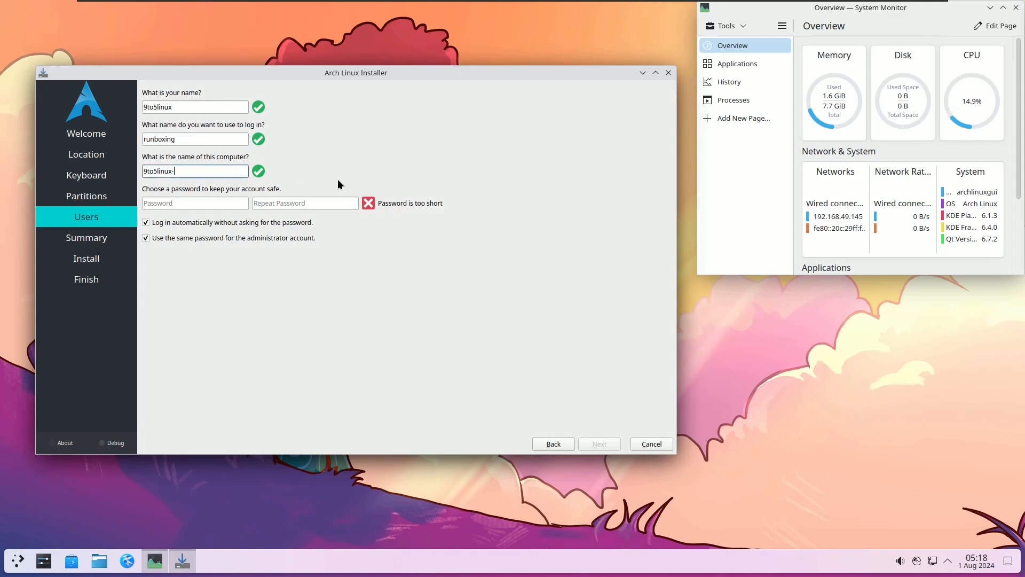
{"action": "key", "text": "BackSpace"}
Step: Type the user password and repeat it in the confirmation field
{"action": "left_click", "coordinate": [179, 205]}
{"action": "type", "text": "12345"}
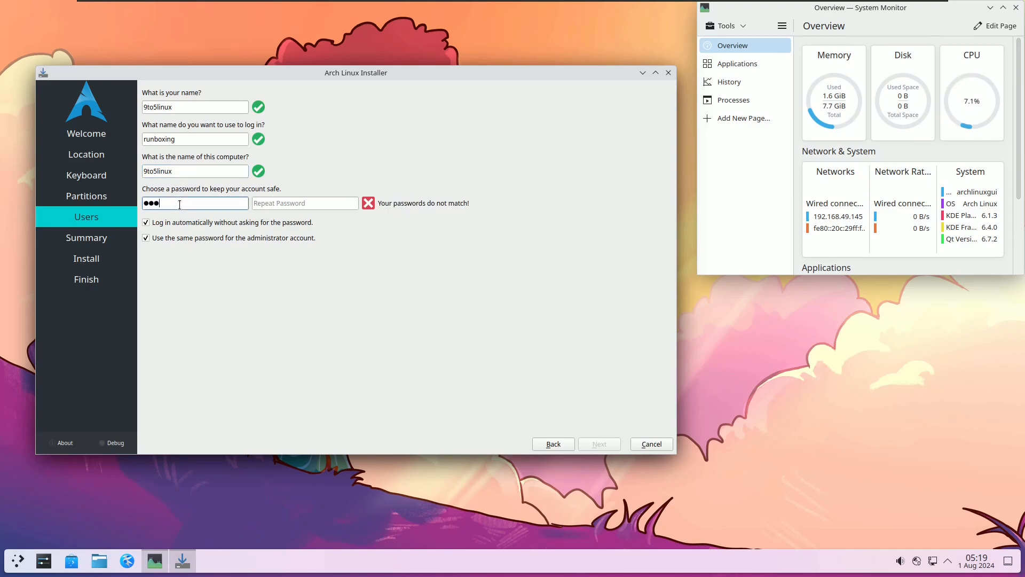
{"action": "left_click", "coordinate": [278, 202]}
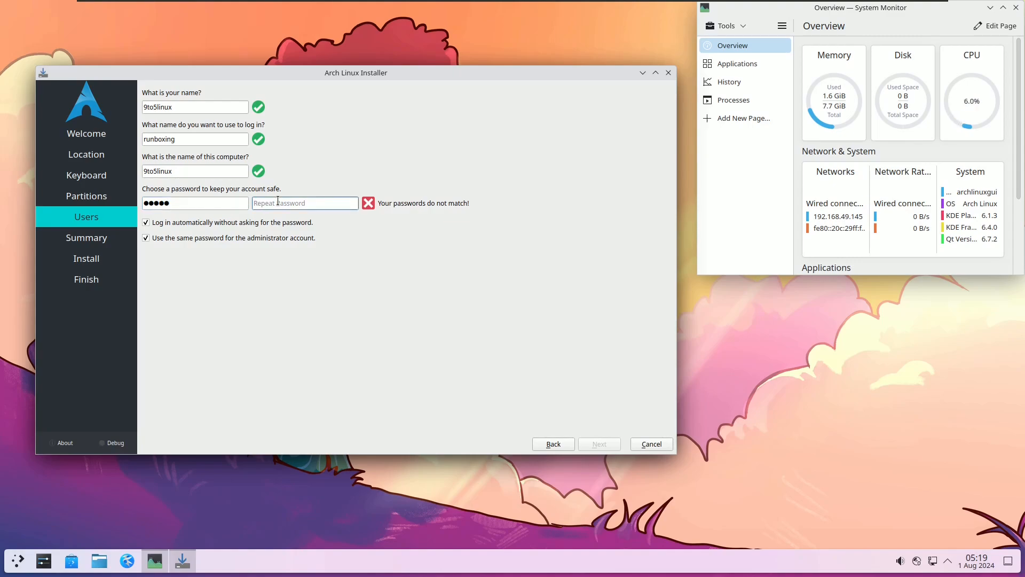
{"action": "type", "text": "12345"}
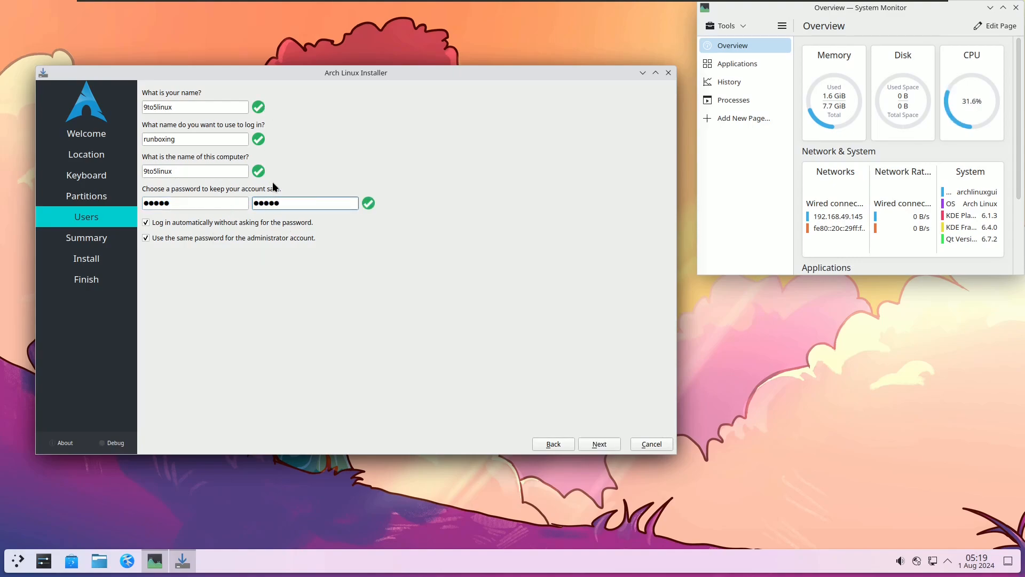
Step: Keep the administrator reusing the user password, then advance to the Summary page
{"action": "left_click", "coordinate": [186, 224]}
{"action": "left_click", "coordinate": [187, 224]}
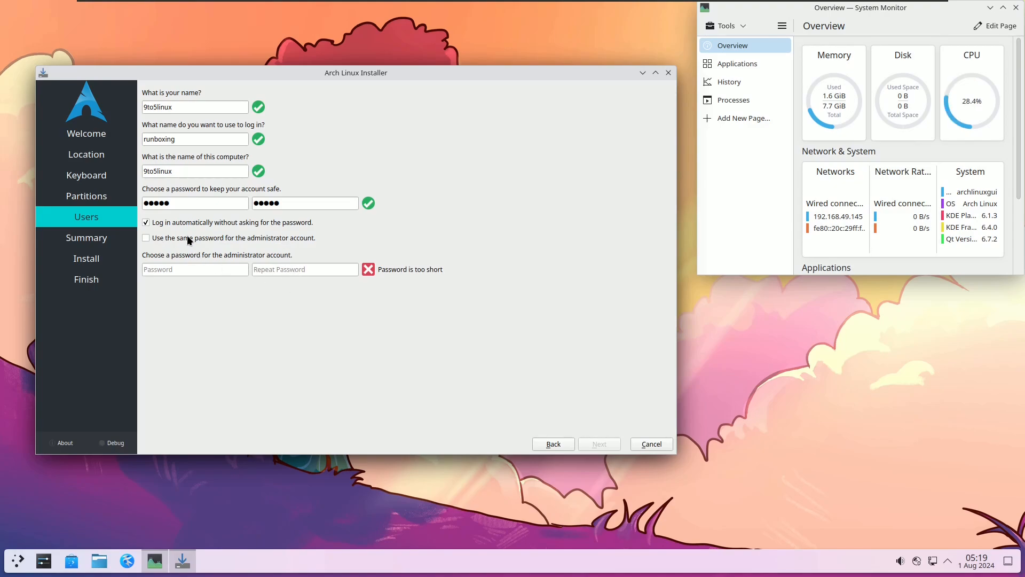
{"action": "left_click", "coordinate": [189, 268]}
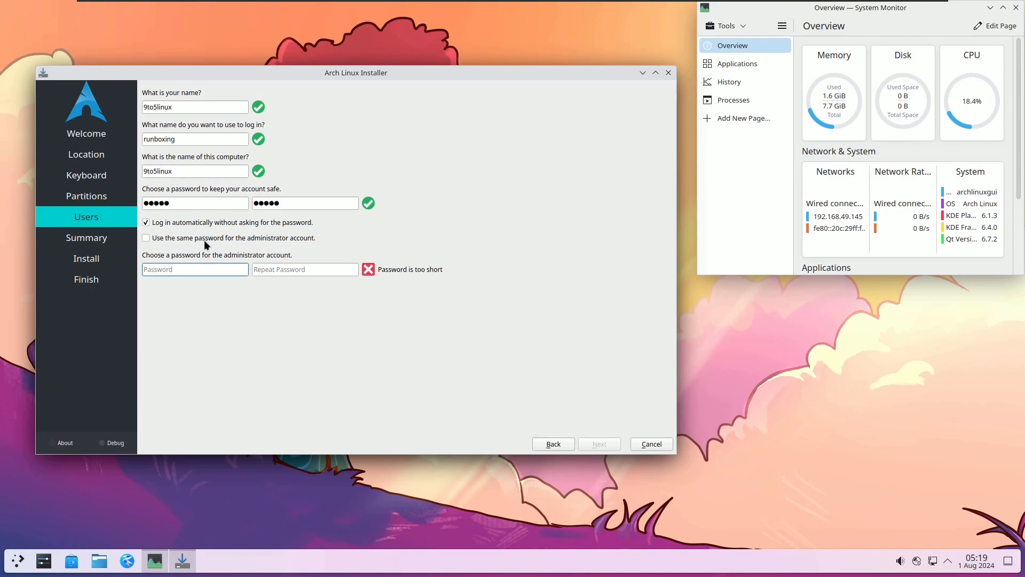
{"action": "left_click", "coordinate": [158, 240]}
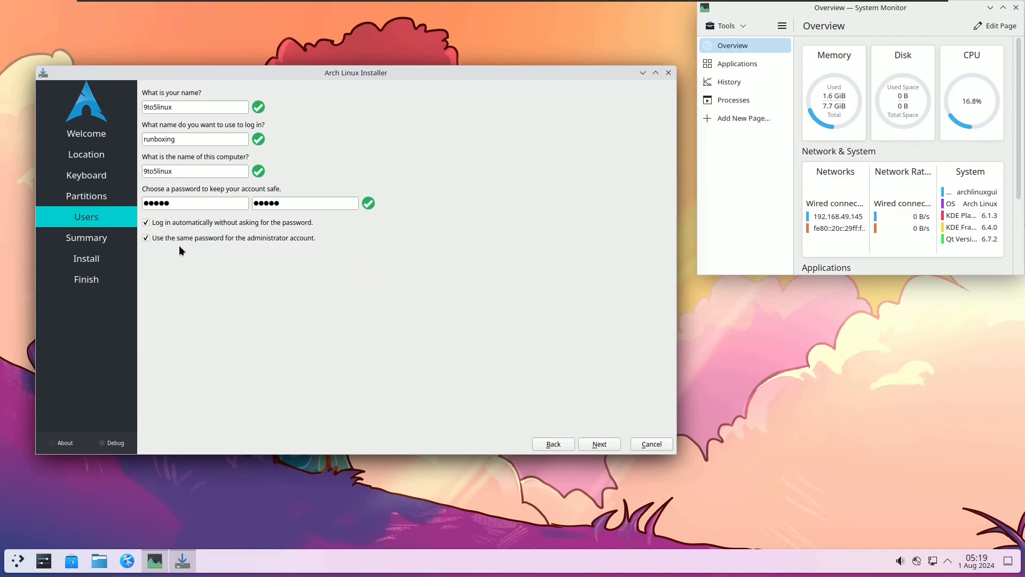
{"action": "left_click", "coordinate": [214, 239]}
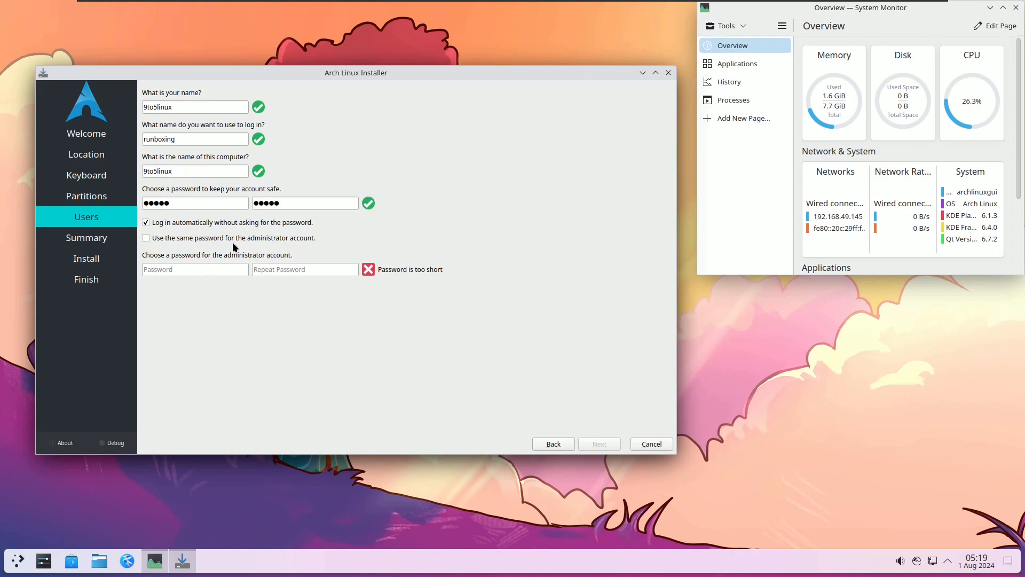
{"action": "left_click", "coordinate": [232, 242]}
{"action": "left_click", "coordinate": [592, 443]}
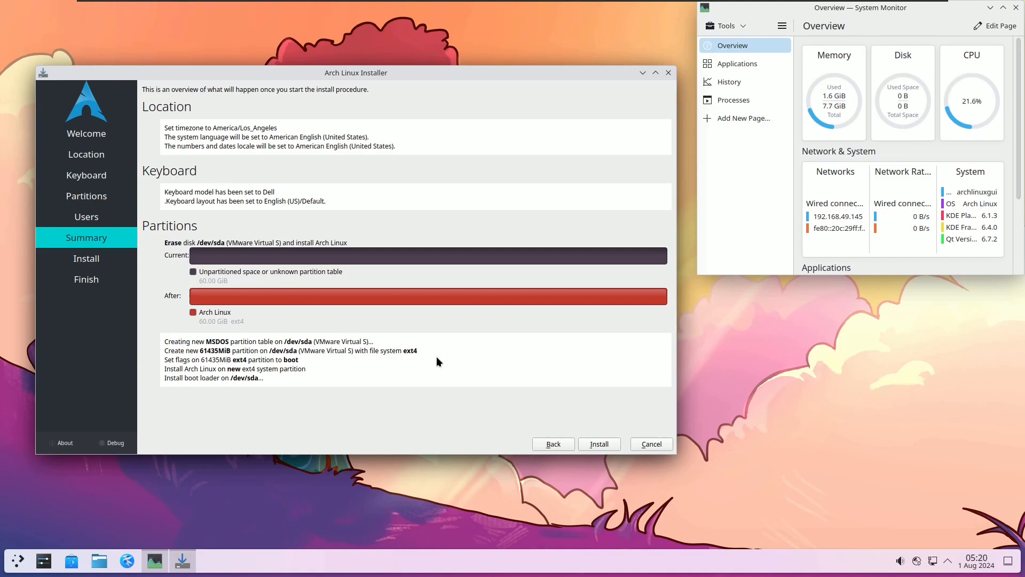
{"action": "left_click", "coordinate": [555, 443]}
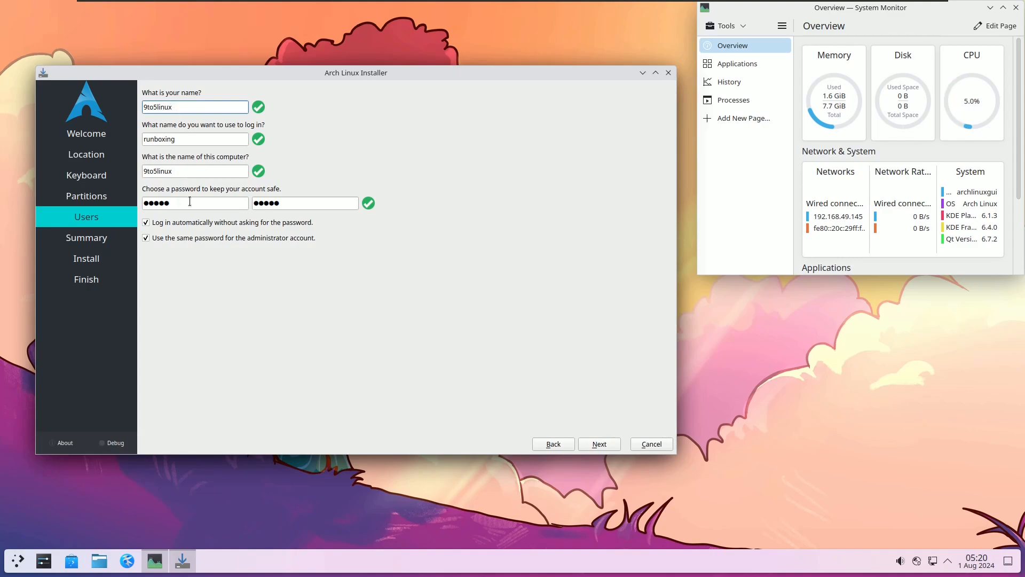
{"action": "left_click", "coordinate": [607, 439]}
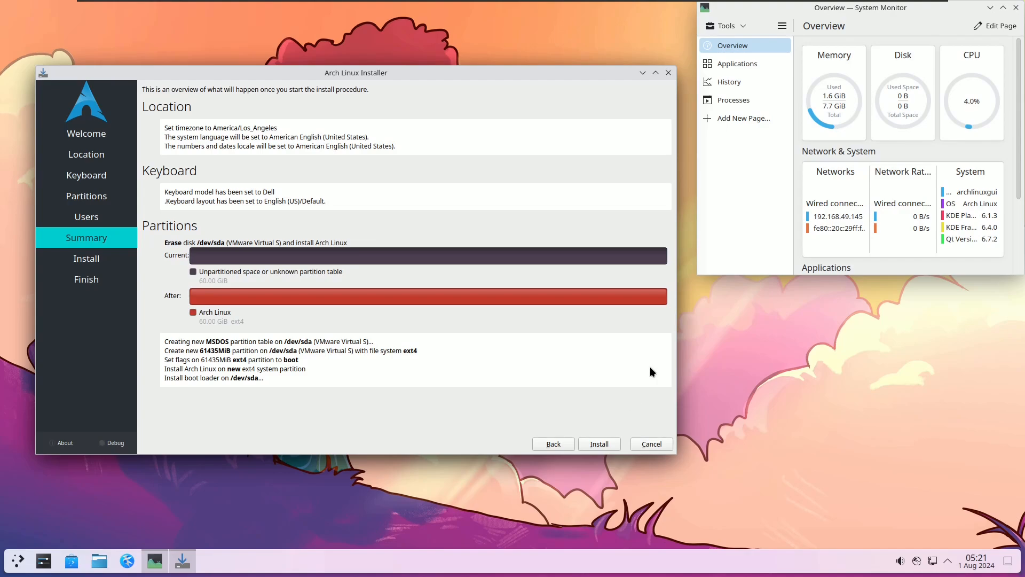
Step: Cancel the Arch Linux installer and start Discover from the launcher's Favorites
{"action": "left_click", "coordinate": [651, 443]}
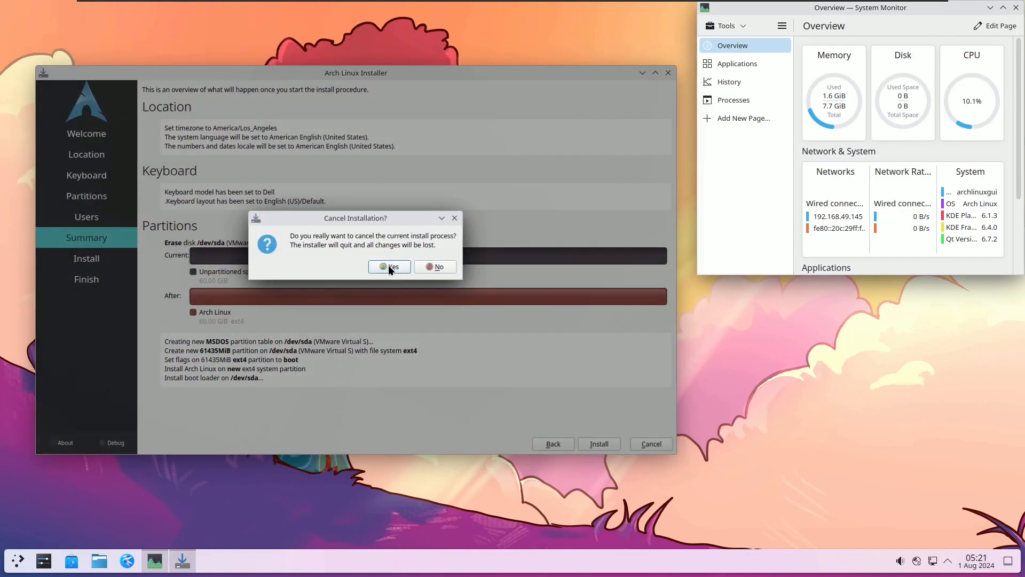
{"action": "left_click", "coordinate": [389, 266]}
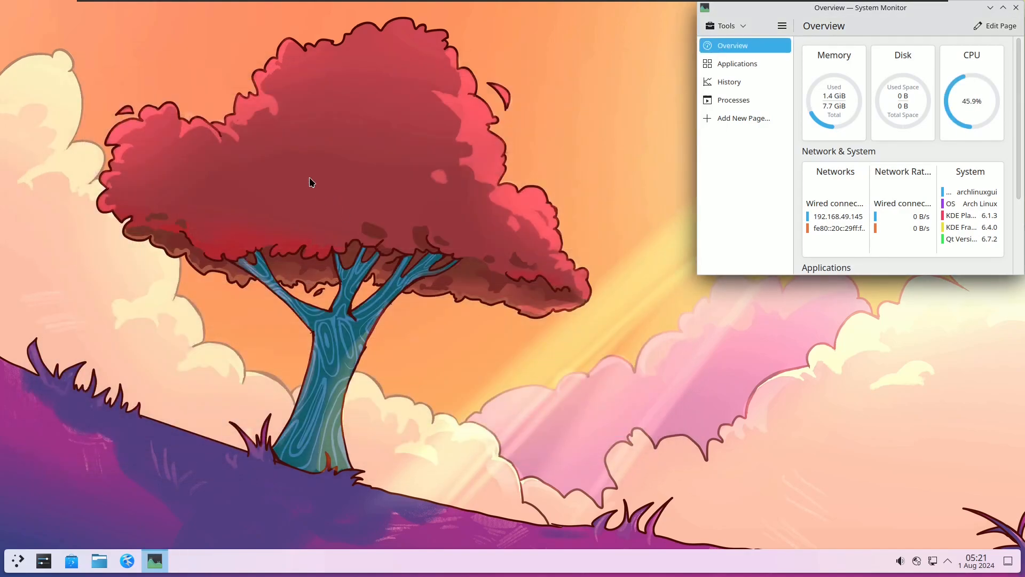
{"action": "left_click", "coordinate": [17, 560]}
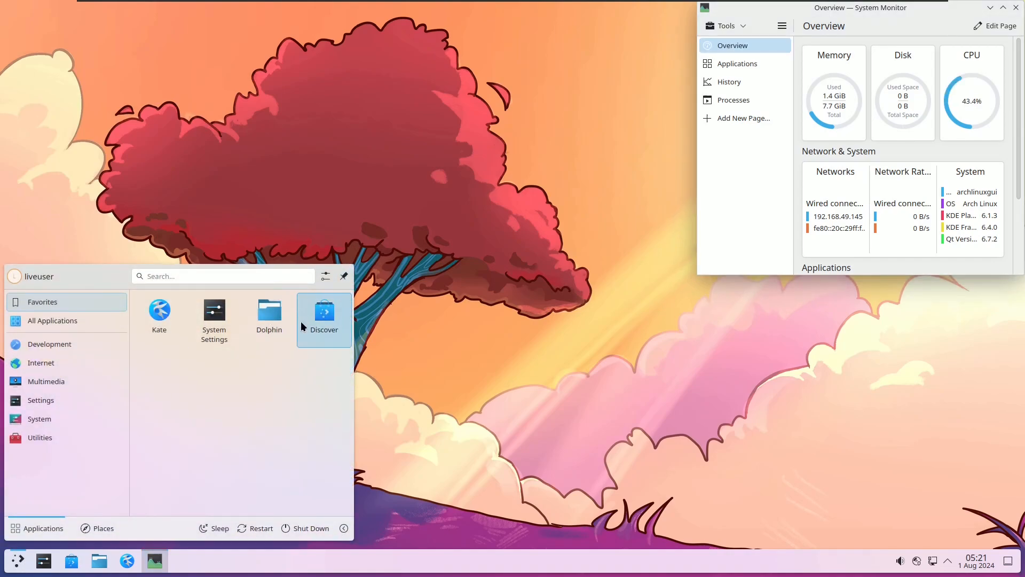
{"action": "left_click", "coordinate": [300, 322]}
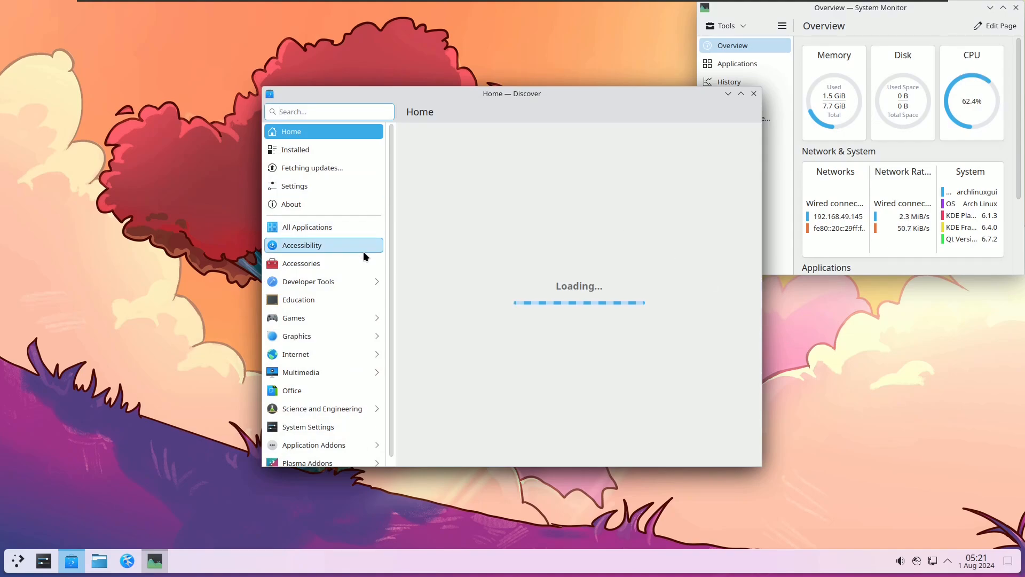
Step: Browse the System and Utilities launcher categories to start the ALG Welcome window
{"action": "left_click_drag", "start_coordinate": [392, 259], "coordinate": [388, 181]}
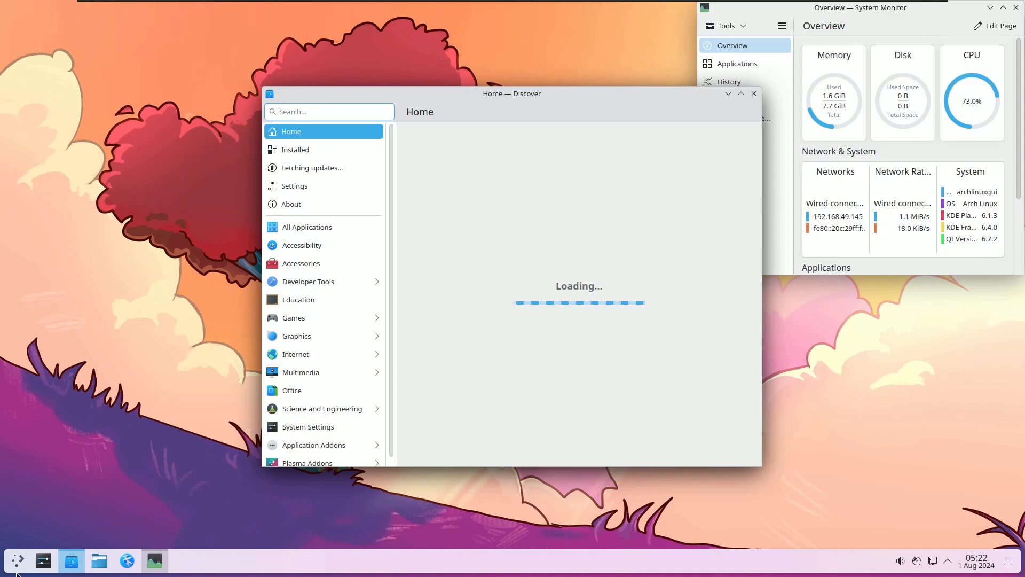
{"action": "left_click", "coordinate": [18, 560]}
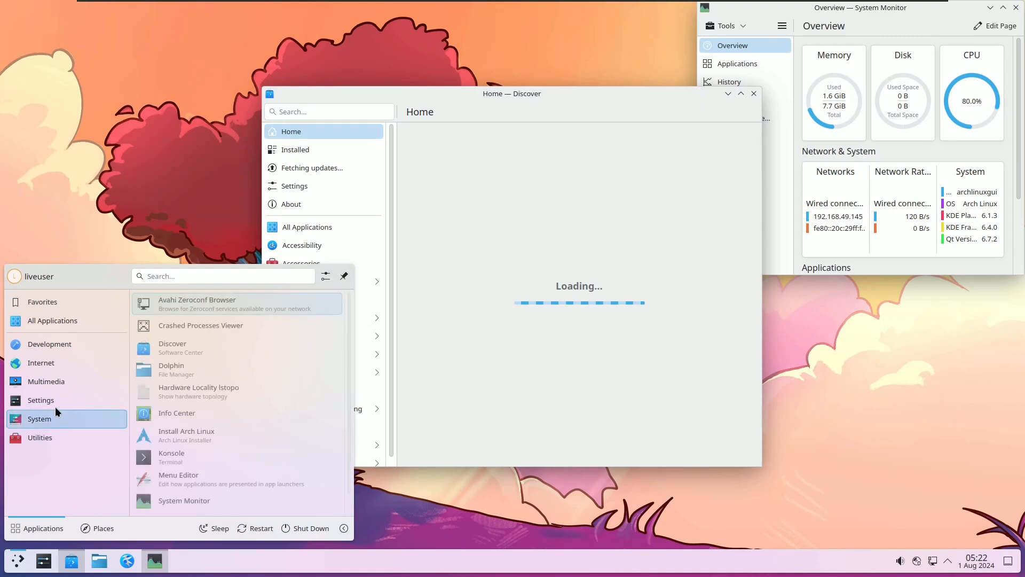
{"action": "mouse_move", "coordinate": [52, 412]}
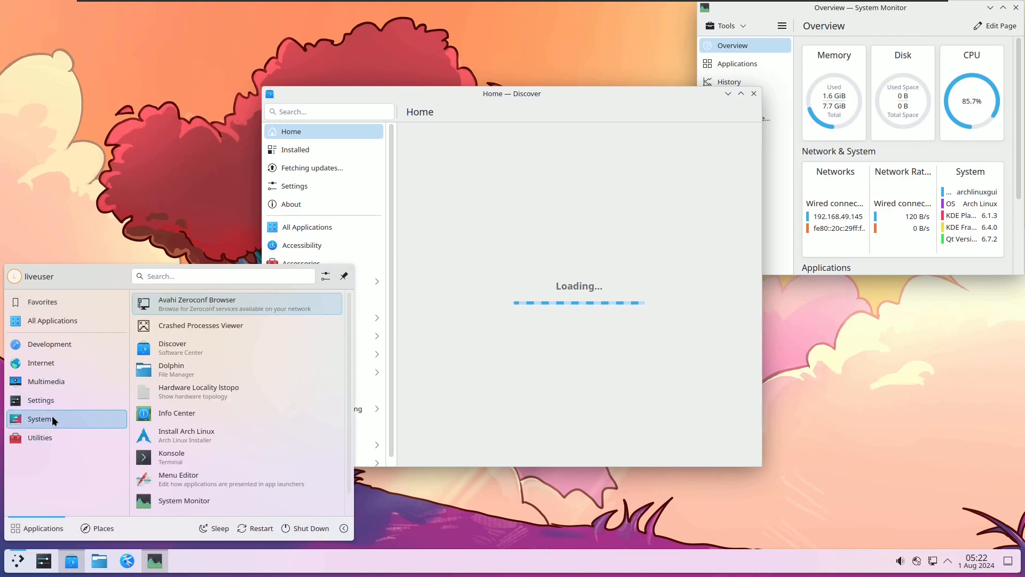
{"action": "mouse_move", "coordinate": [56, 431]}
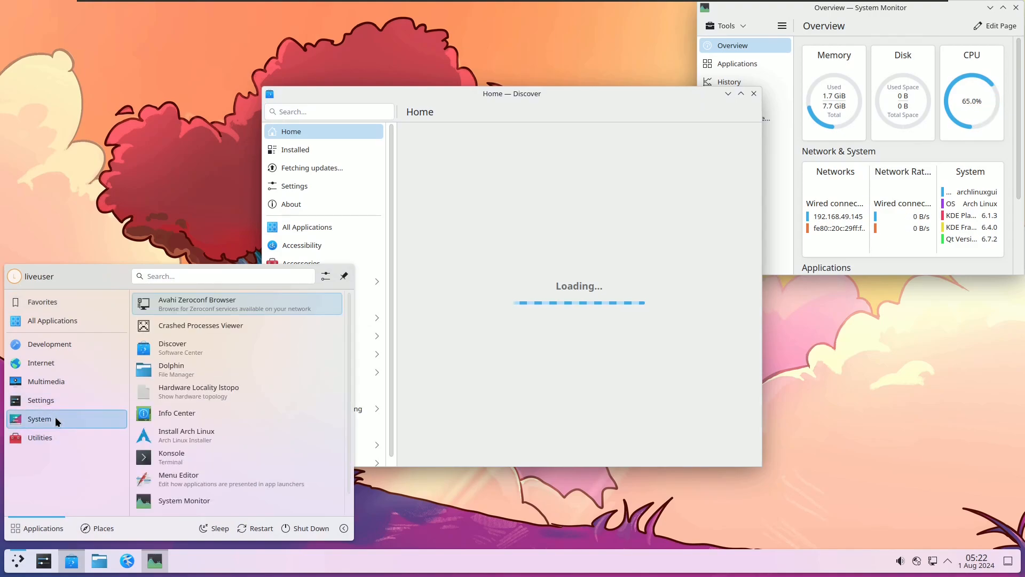
{"action": "scroll", "coordinate": [347, 395], "scroll_direction": "down", "scroll_amount": 1}
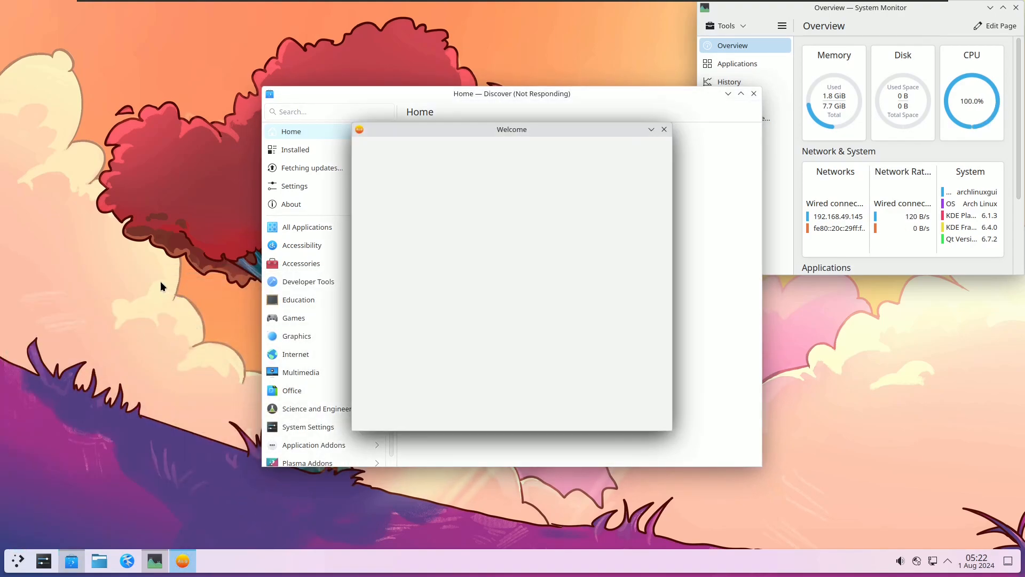
Step: Drag the Welcome window to the screen's left side, leaving Discover raised in front
{"action": "left_click_drag", "start_coordinate": [495, 129], "coordinate": [207, 133]}
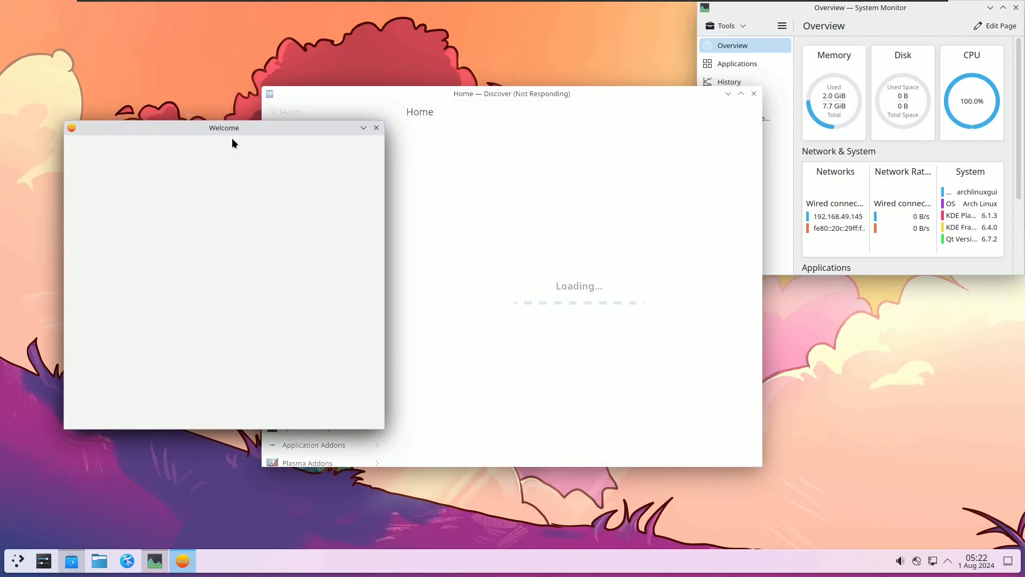
{"action": "left_click", "coordinate": [472, 107]}
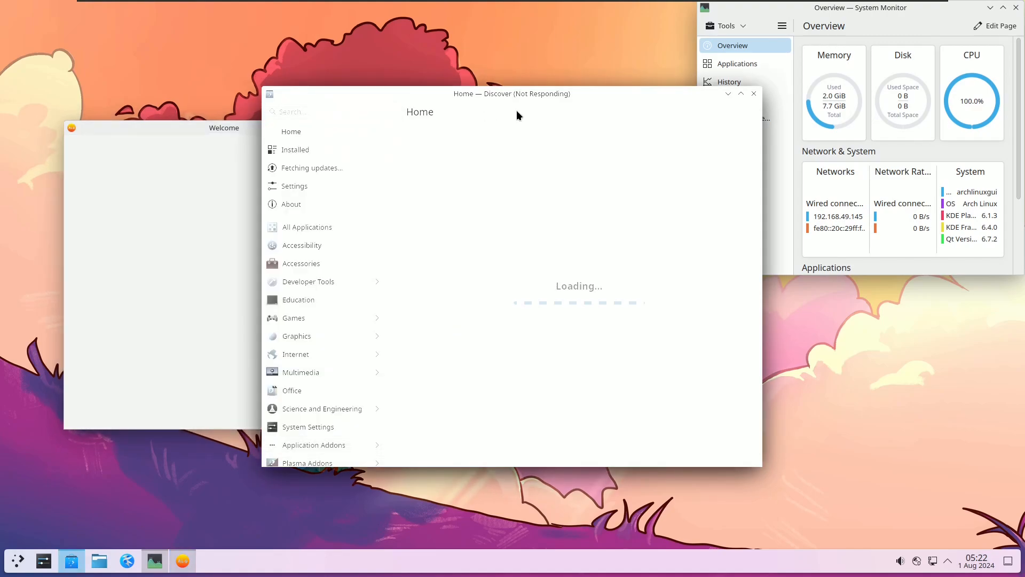
{"action": "left_click", "coordinate": [233, 161]}
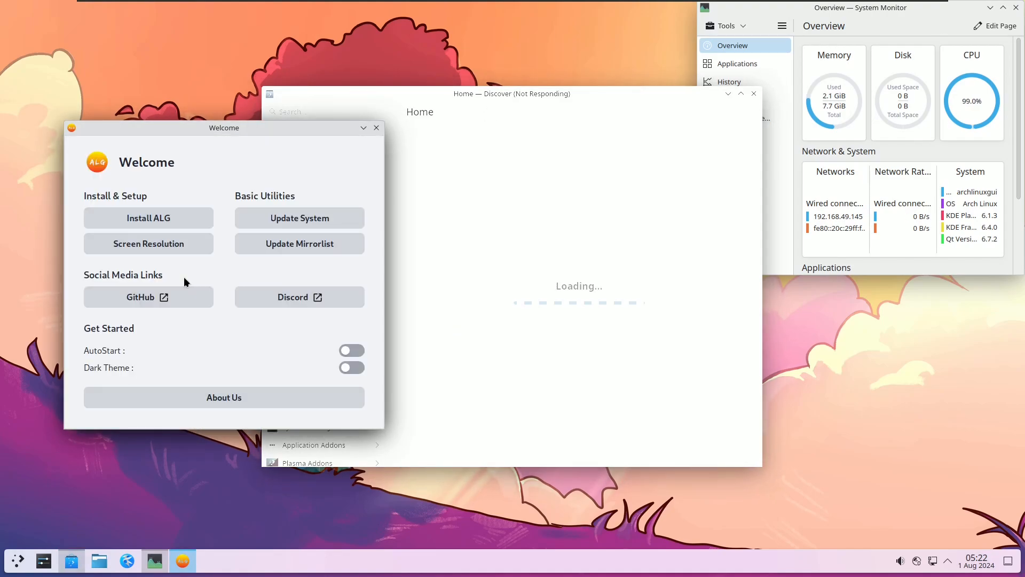
{"action": "left_click", "coordinate": [456, 95]}
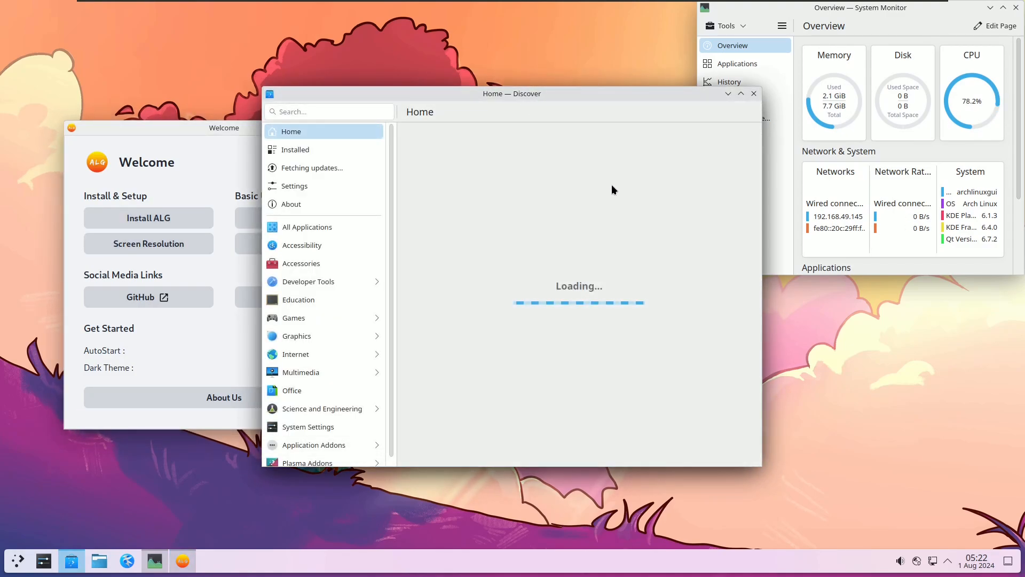
Step: Browse Discover's About, Settings, Updates and Installed pages, then go back to Home
{"action": "left_click", "coordinate": [327, 206]}
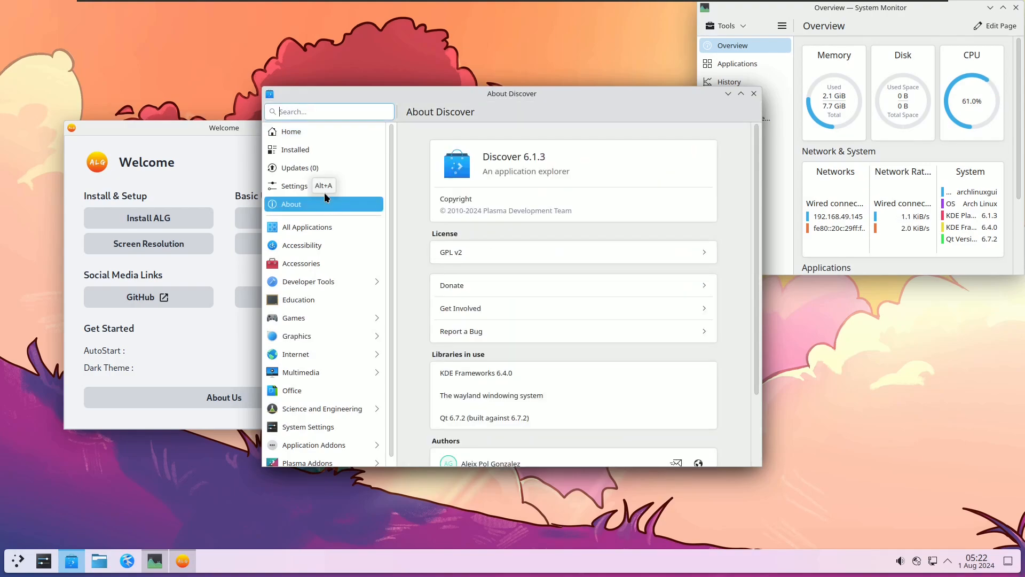
{"action": "left_click", "coordinate": [322, 187]}
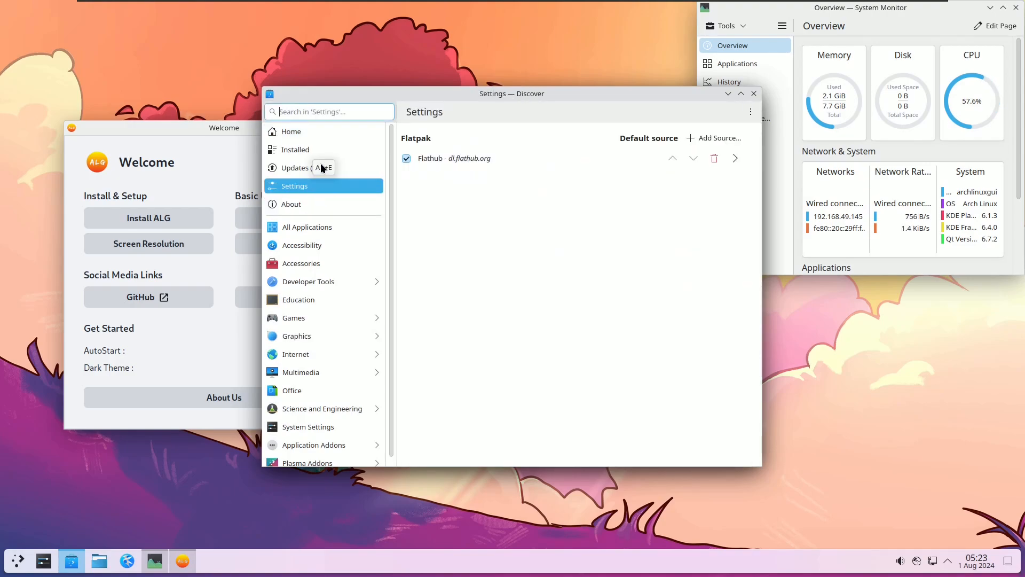
{"action": "left_click", "coordinate": [320, 164]}
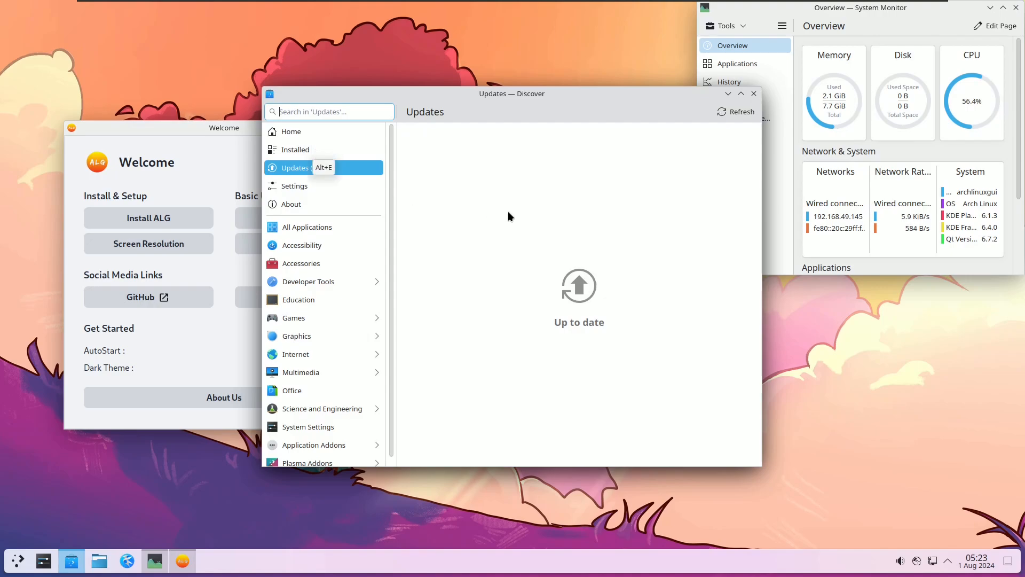
{"action": "left_click", "coordinate": [344, 152]}
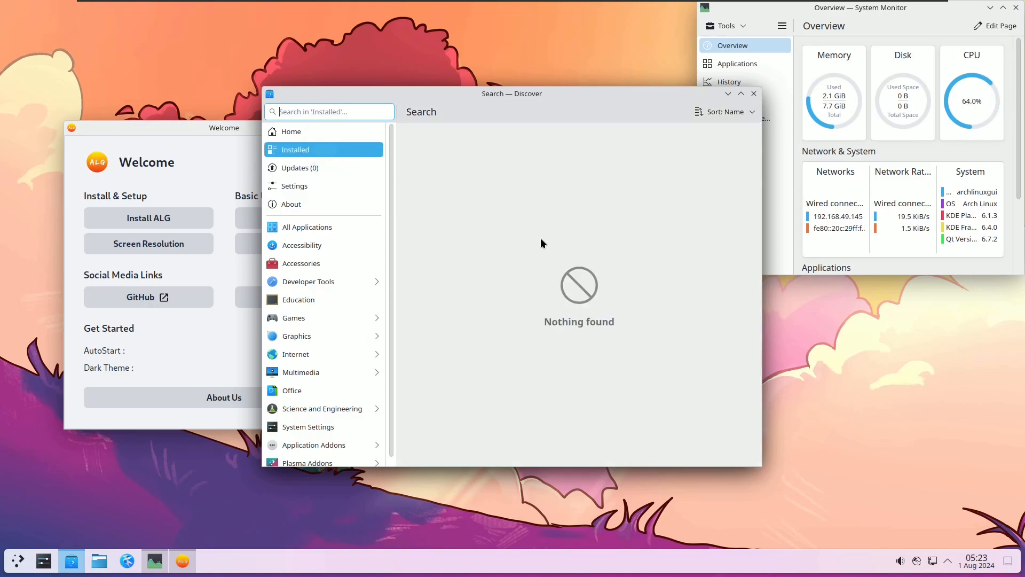
{"action": "left_click", "coordinate": [349, 136]}
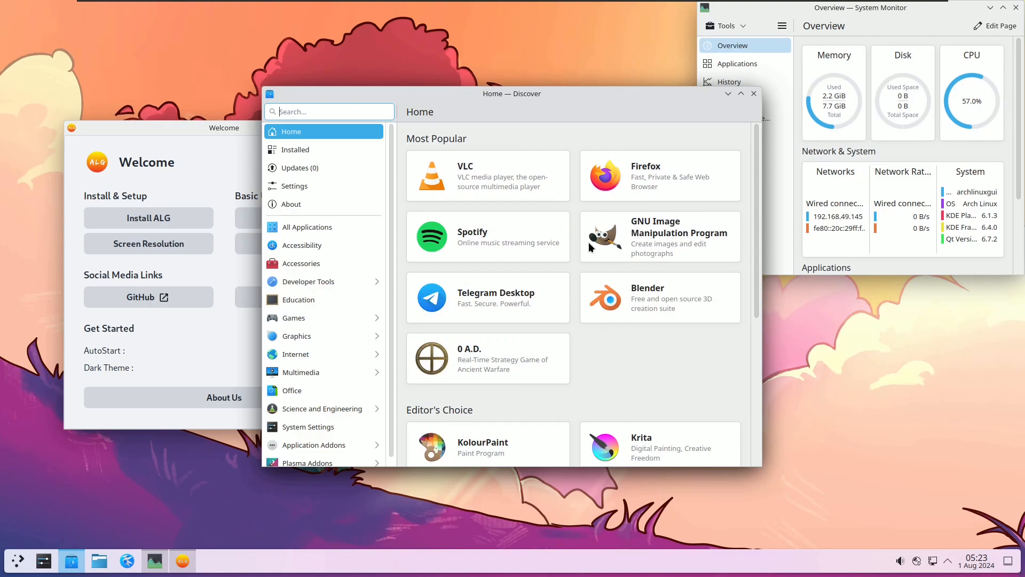
Step: Install Firefox from Flathub in Discover and show its download progress in Tasks
{"action": "left_click", "coordinate": [645, 185]}
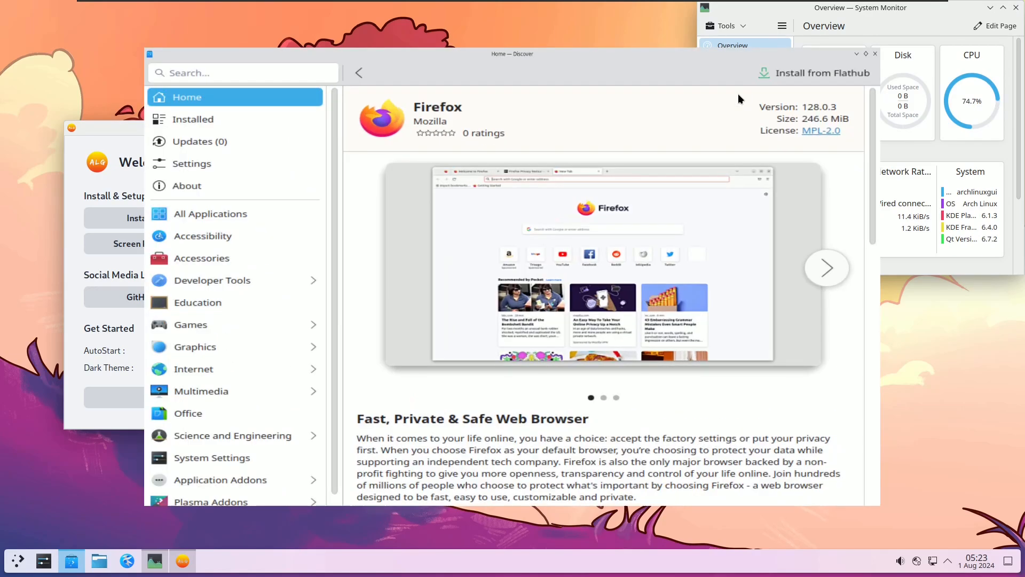
{"action": "left_click", "coordinate": [741, 95]}
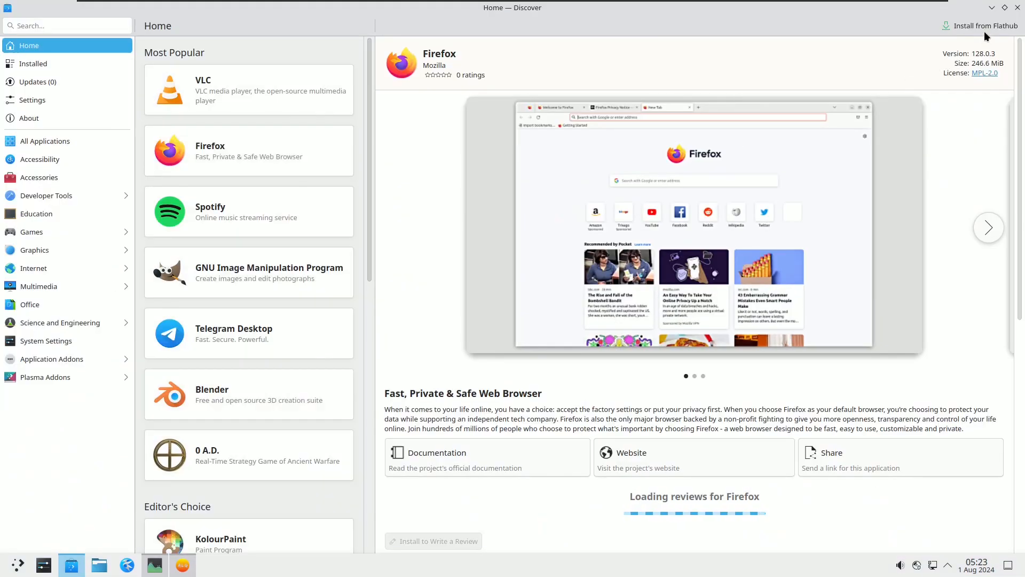
{"action": "left_click", "coordinate": [985, 25]}
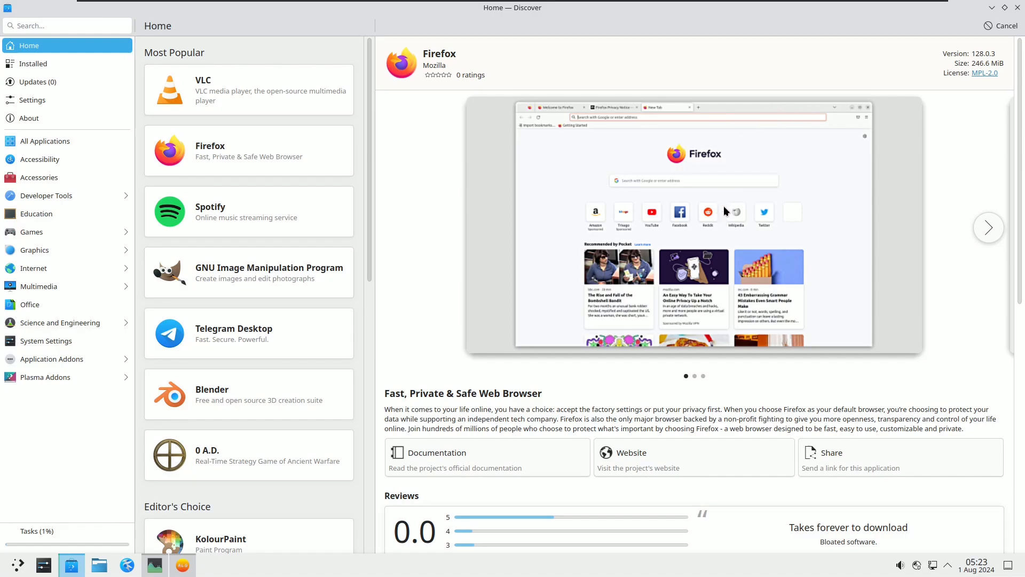
{"action": "left_click", "coordinate": [1004, 7]}
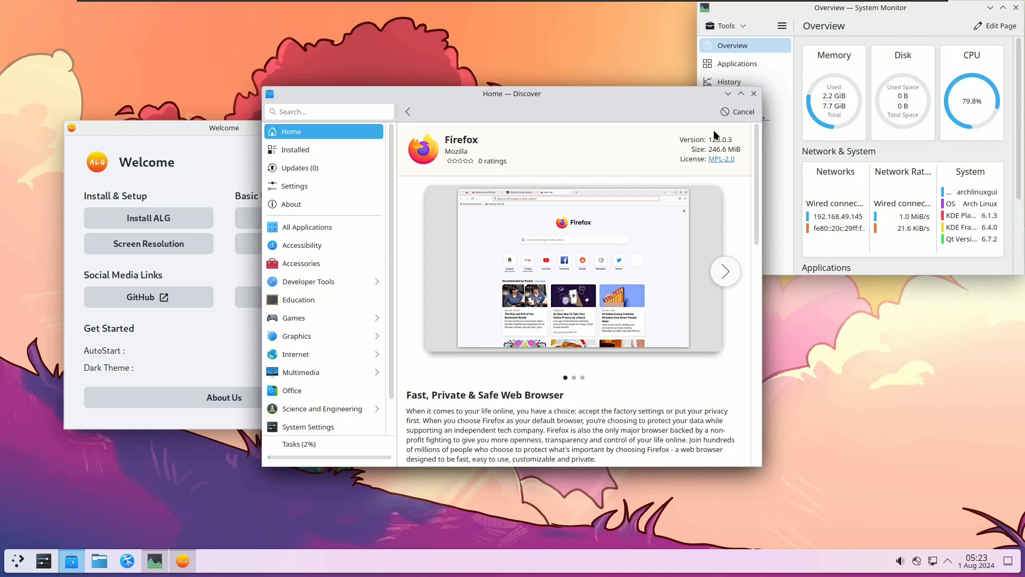
{"action": "left_click", "coordinate": [289, 444]}
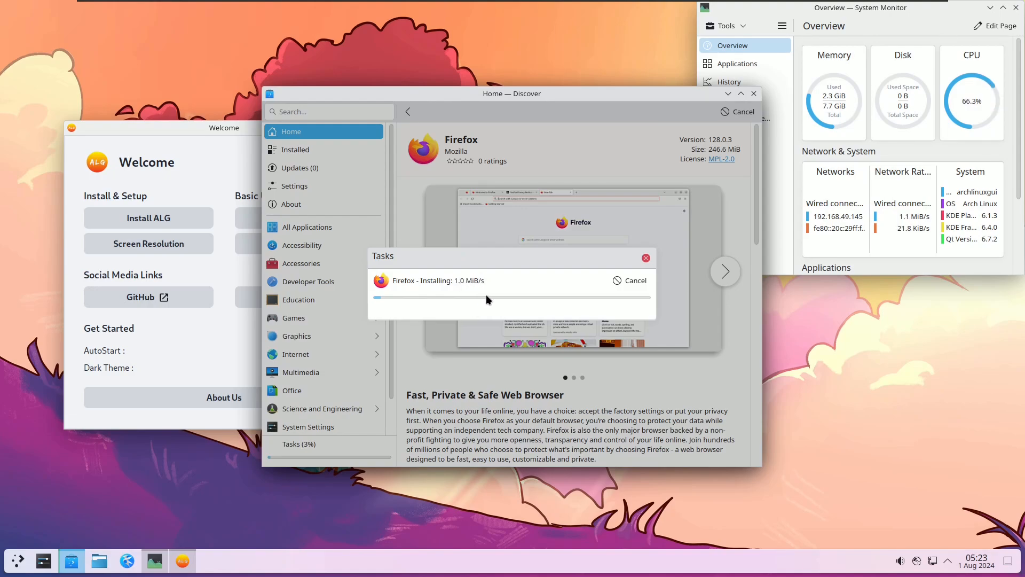
Step: Launch Install ALG from the Welcome window, then cancel the installer again
{"action": "left_click", "coordinate": [216, 164]}
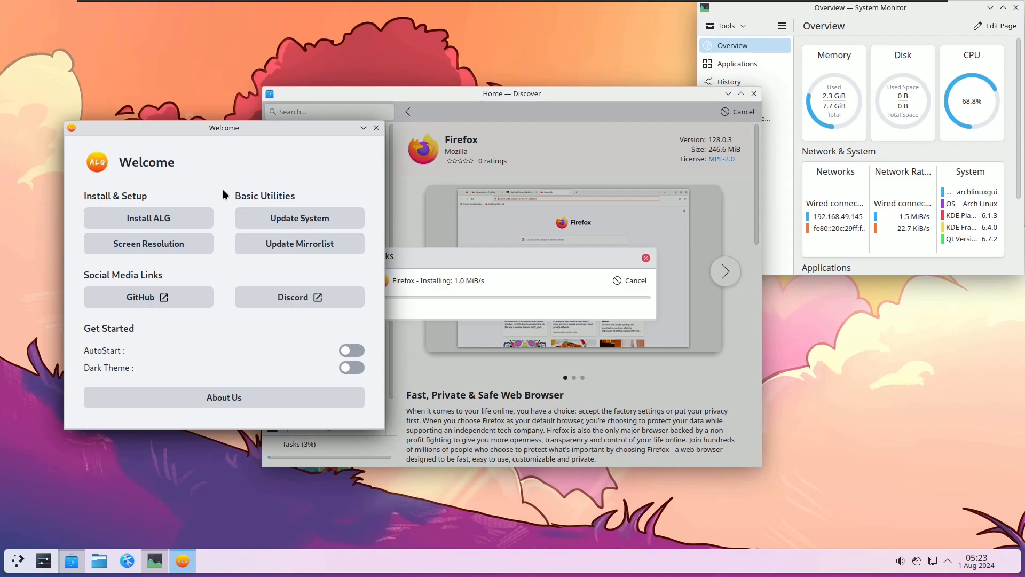
{"action": "left_click", "coordinate": [160, 222]}
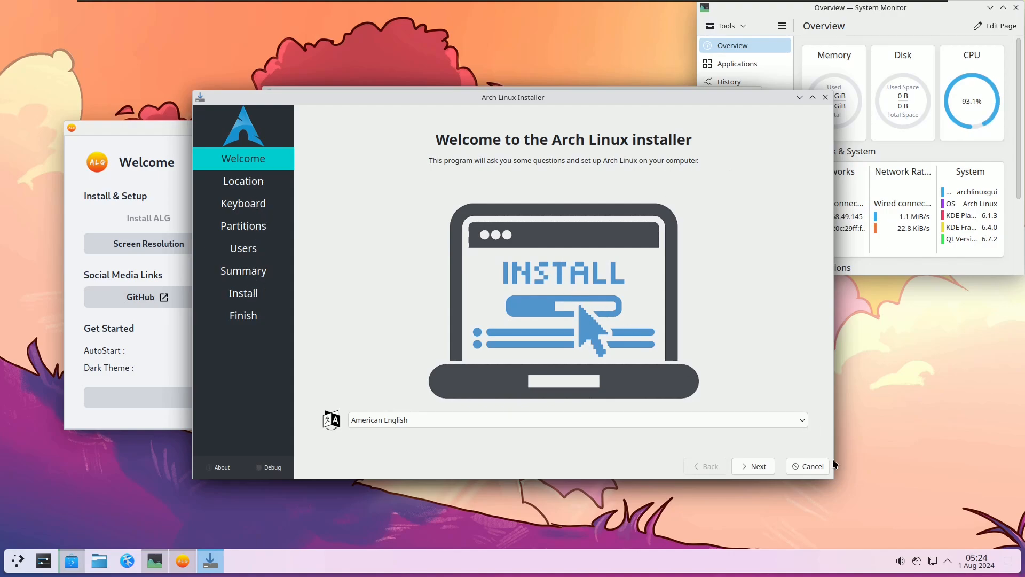
{"action": "left_click", "coordinate": [803, 463]}
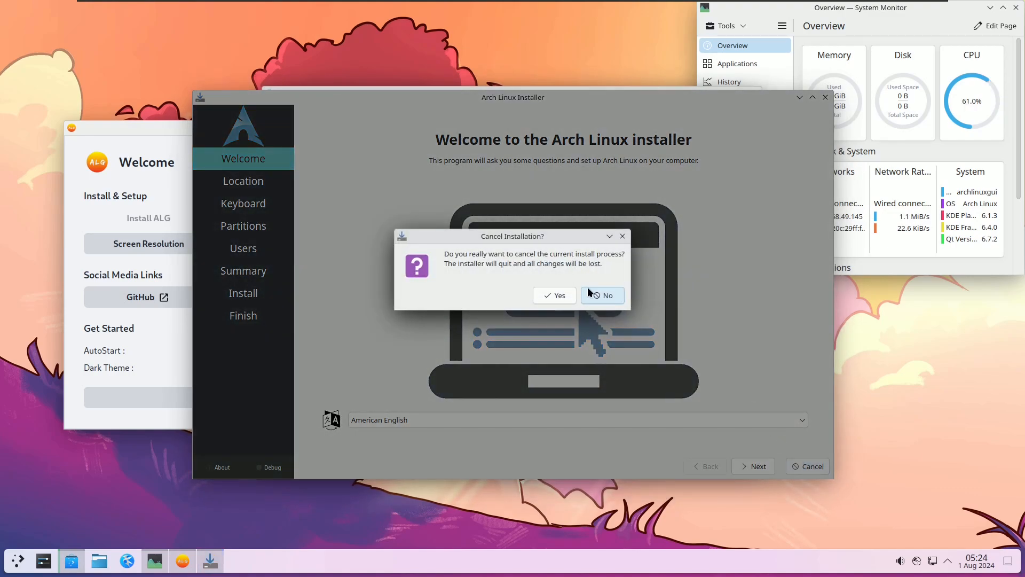
{"action": "left_click", "coordinate": [539, 299]}
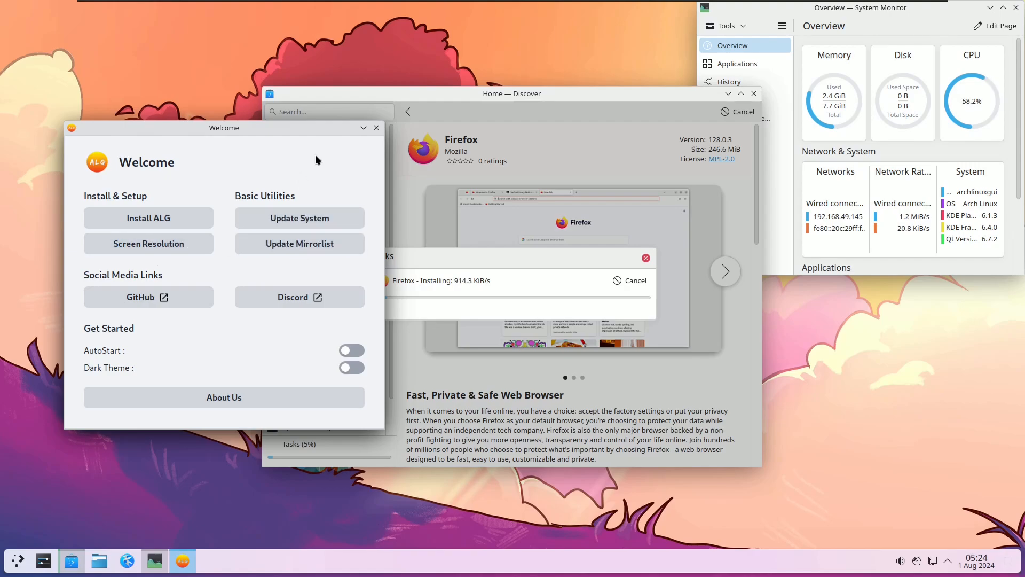
Step: Close Welcome, browse All Applications, then close the Tasks dialog and Discover
{"action": "left_click", "coordinate": [375, 129]}
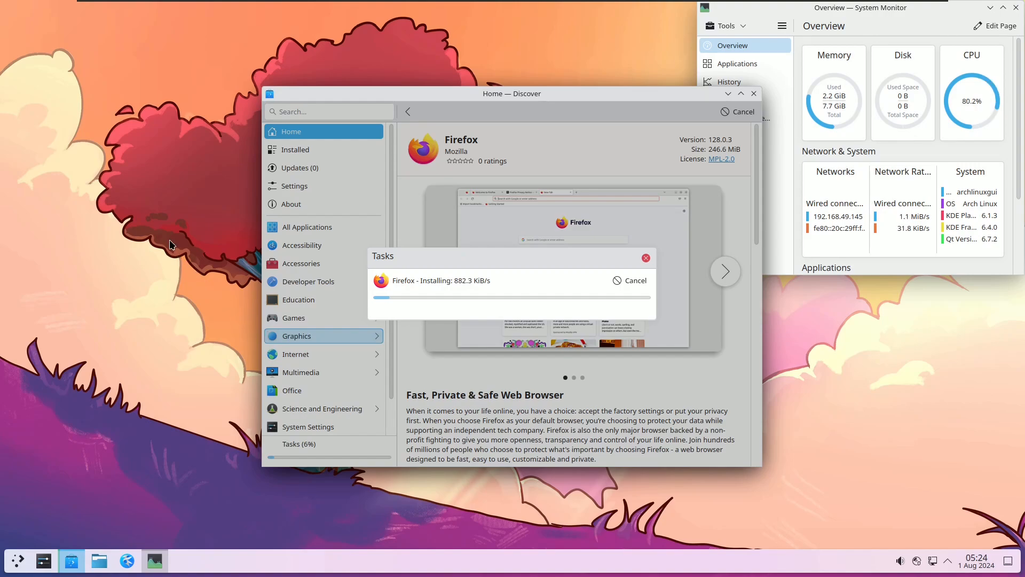
{"action": "left_click", "coordinate": [17, 561]}
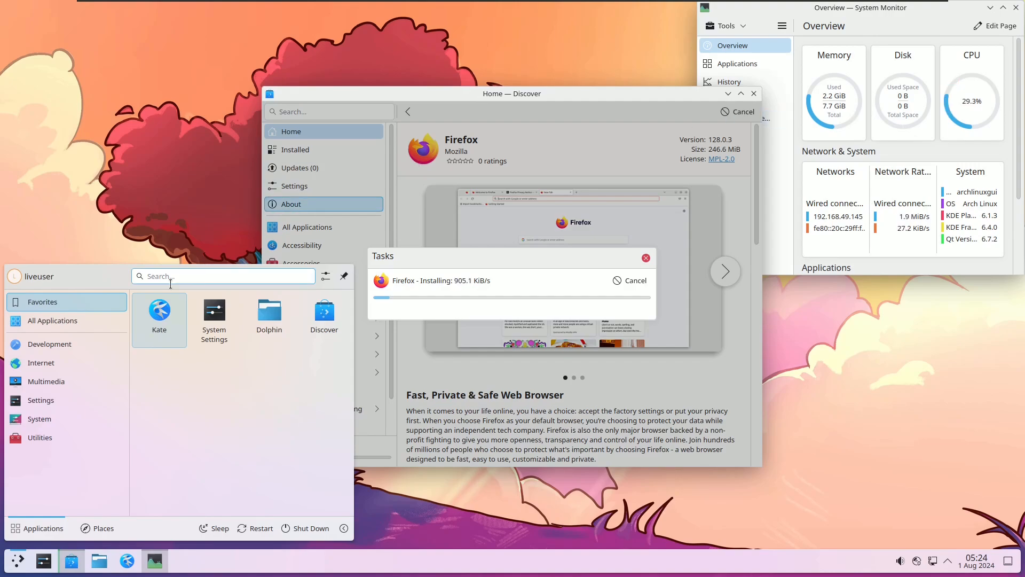
{"action": "left_click", "coordinate": [100, 318]}
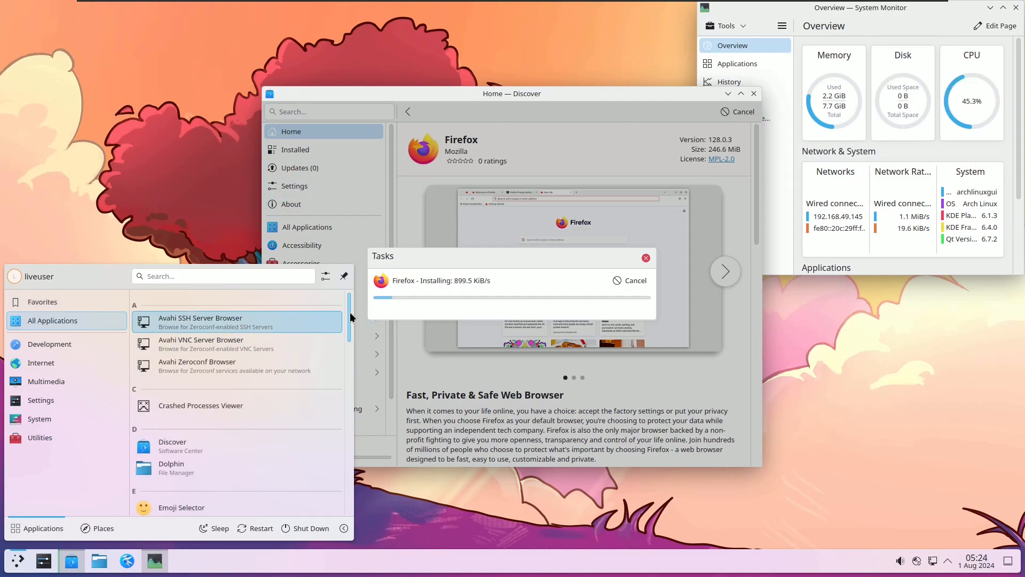
{"action": "mouse_move", "coordinate": [350, 312]}
{"action": "left_mouse_down"}
{"action": "mouse_move", "coordinate": [341, 499]}
{"action": "mouse_move", "coordinate": [351, 309]}
{"action": "left_mouse_up"}
{"action": "left_click", "coordinate": [214, 161]}
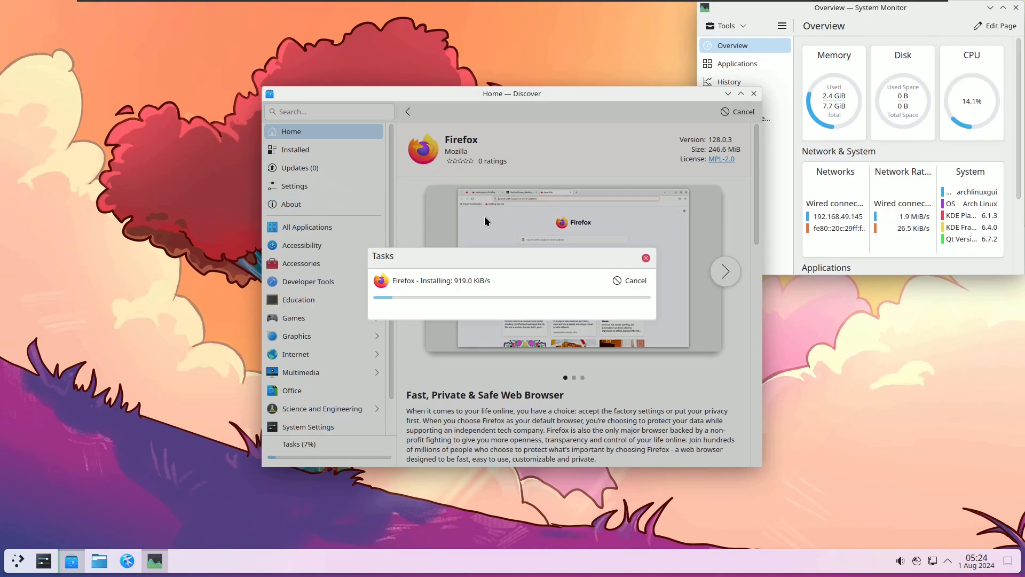
{"action": "left_click", "coordinate": [646, 257]}
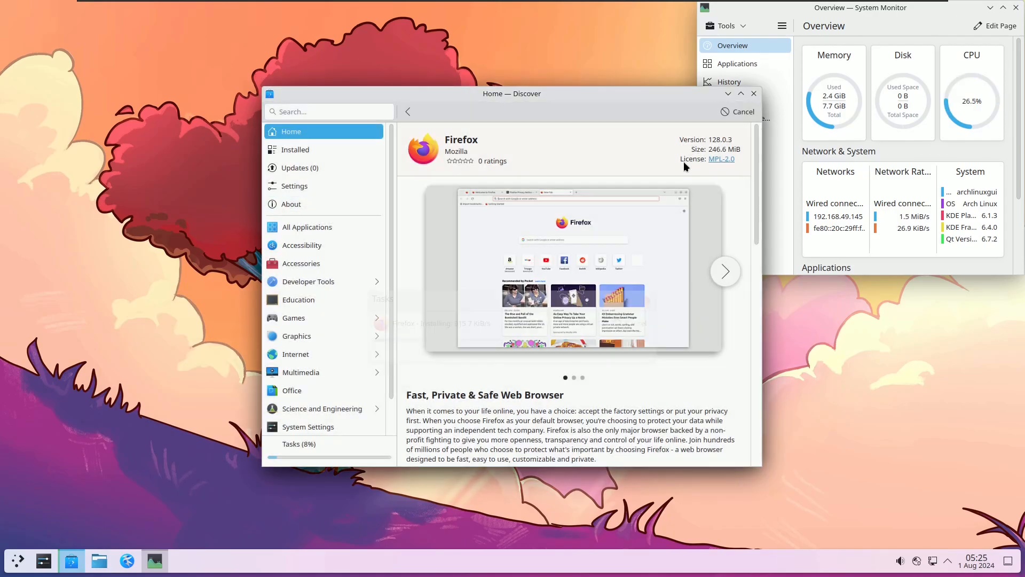
{"action": "left_click", "coordinate": [753, 93]}
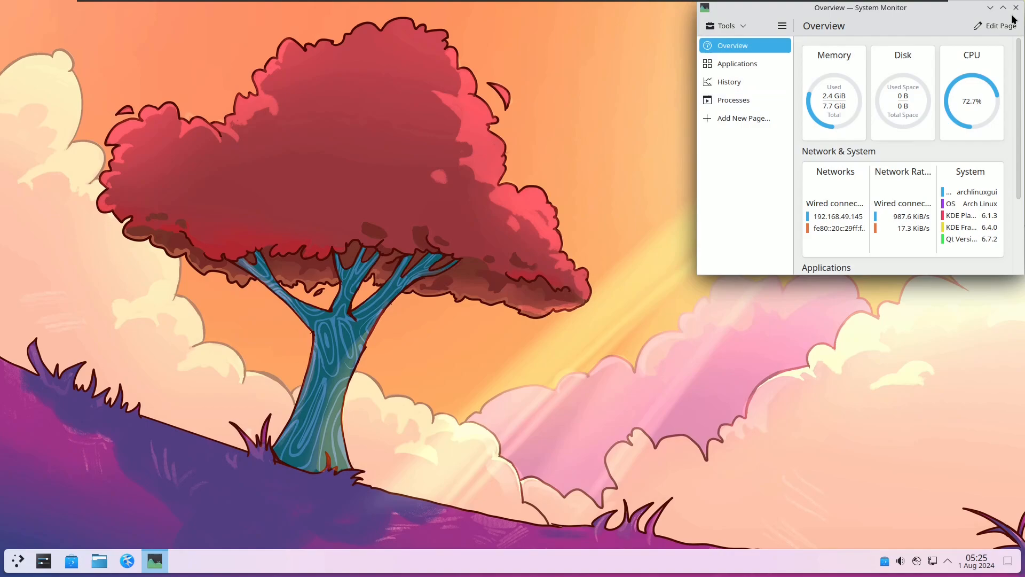
Step: Maximize System Monitor, view its Applications, History and Processes pages, then close it
{"action": "left_click", "coordinate": [1003, 8]}
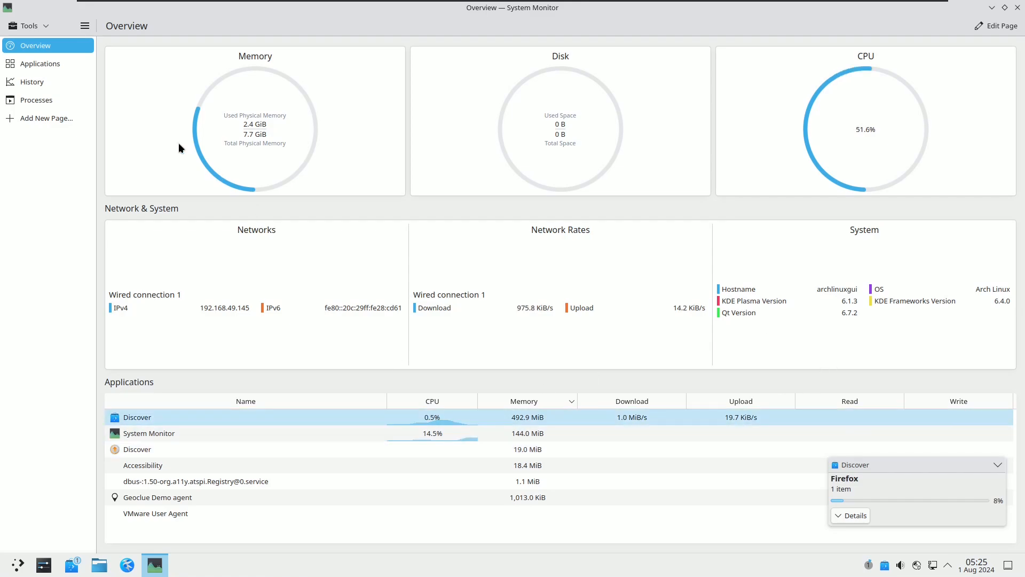
{"action": "left_click", "coordinate": [67, 65]}
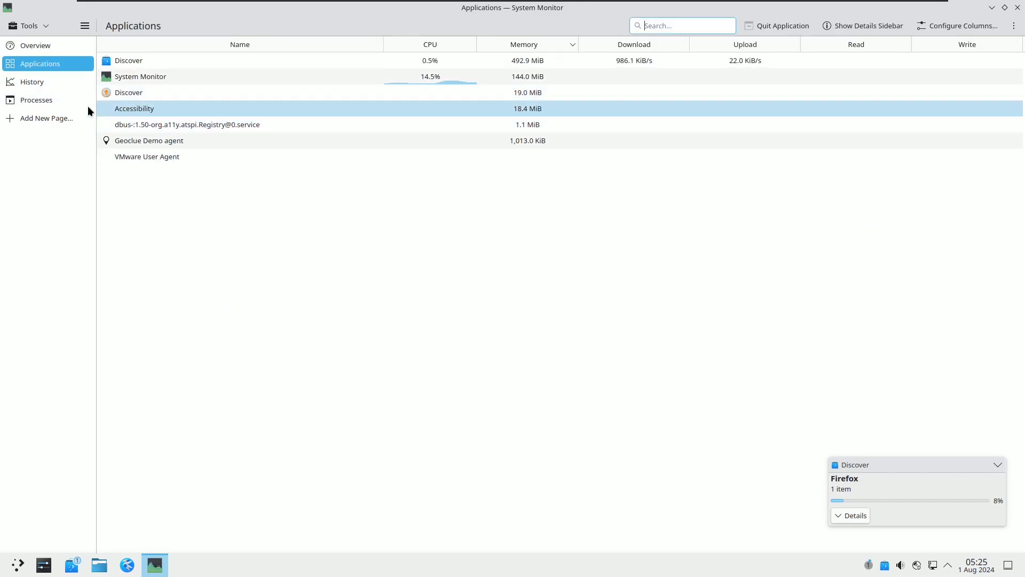
{"action": "left_click", "coordinate": [53, 85]}
{"action": "left_click", "coordinate": [55, 100]}
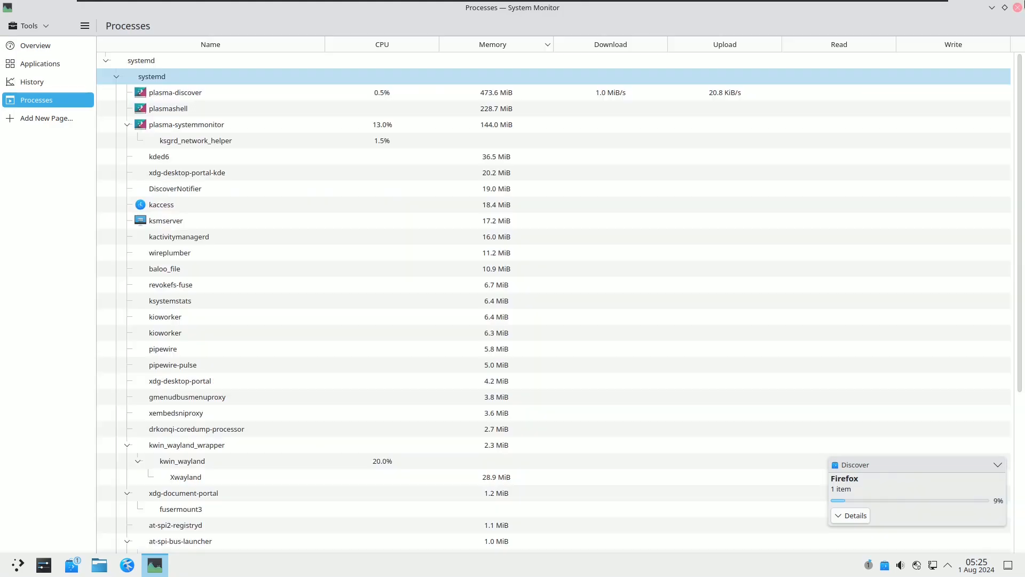
{"action": "left_click", "coordinate": [1017, 7]}
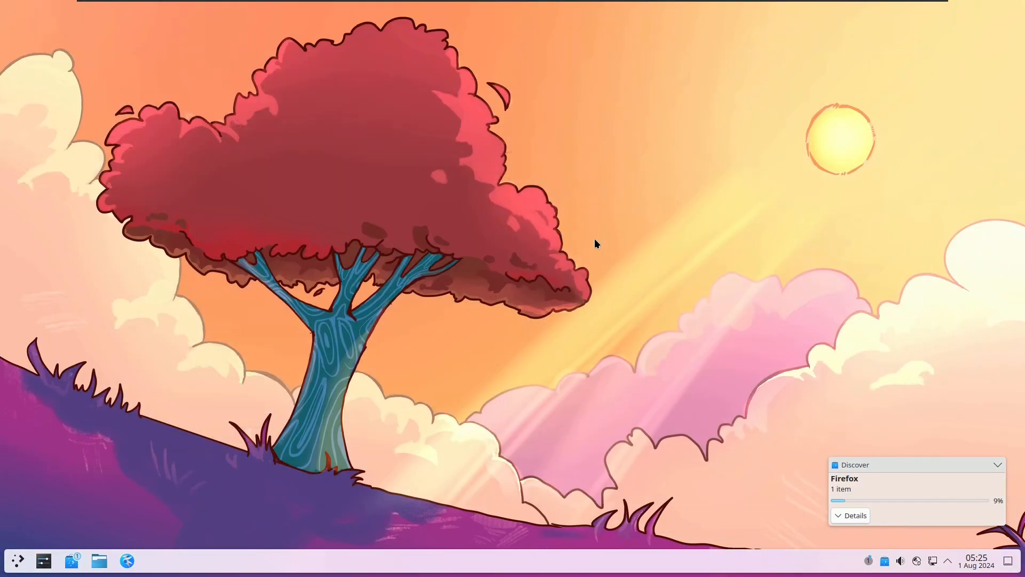
Step: Log out of the live session immediately through the launcher's power options
{"action": "left_click", "coordinate": [19, 559]}
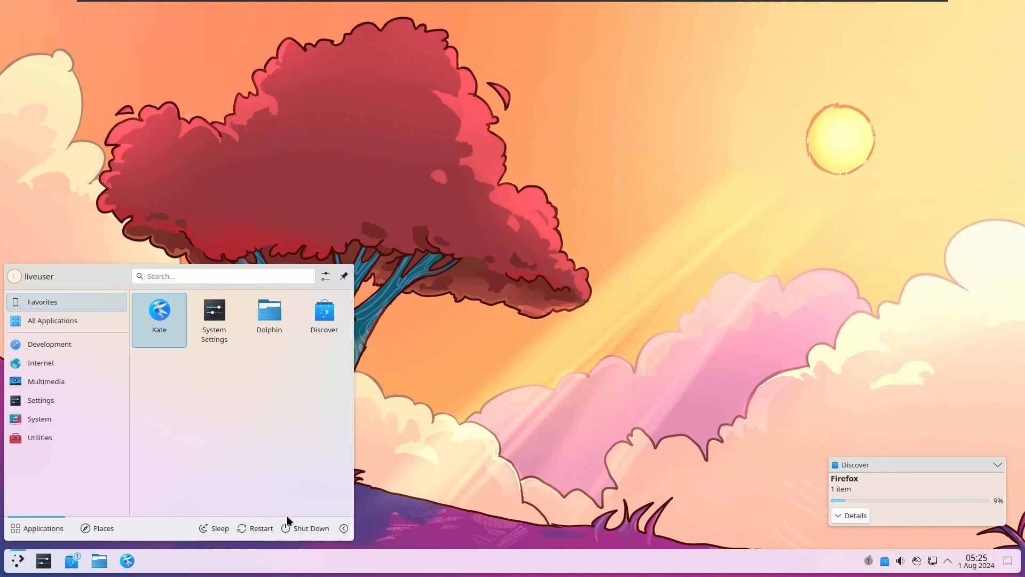
{"action": "left_click", "coordinate": [343, 527]}
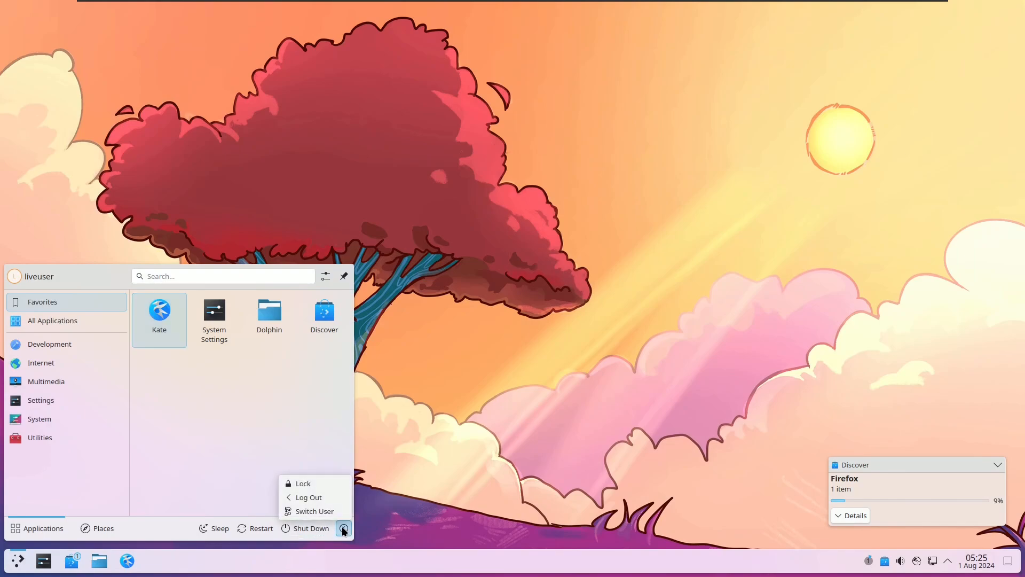
{"action": "left_click", "coordinate": [325, 497]}
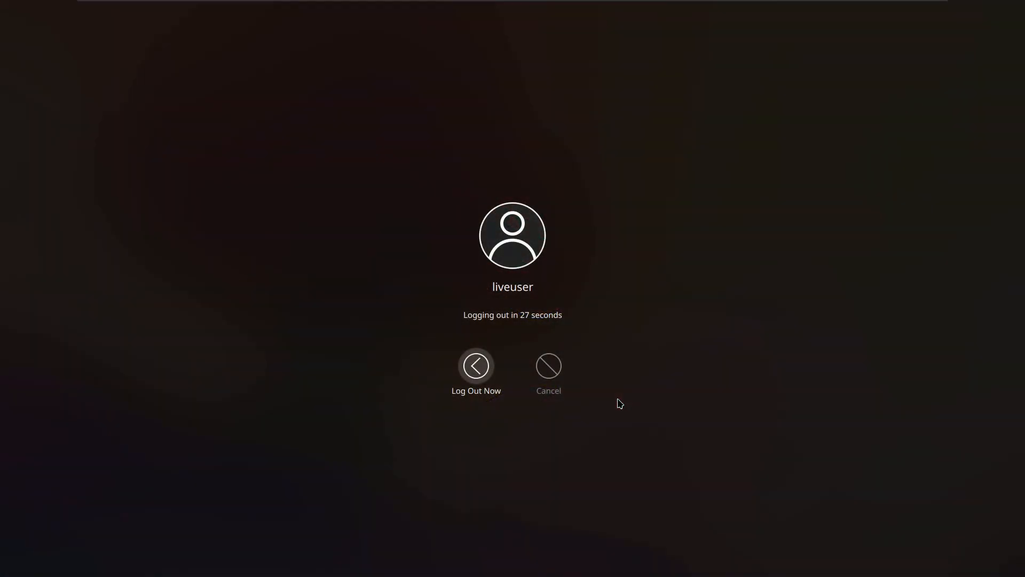
{"action": "left_click", "coordinate": [474, 377]}
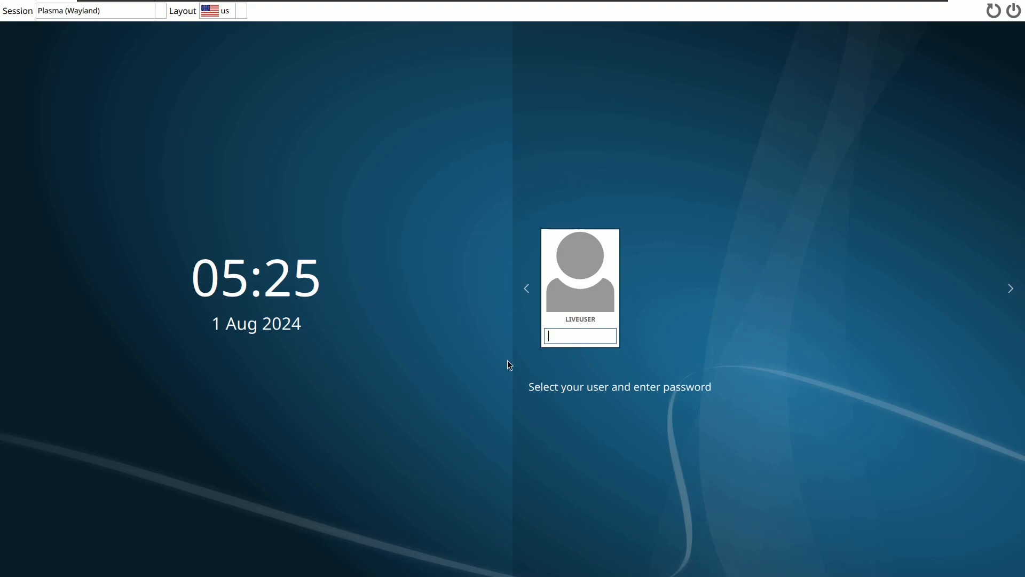
Step: Keep Plasma (Wayland) as the session and shut down from the login screen
{"action": "left_click", "coordinate": [160, 13]}
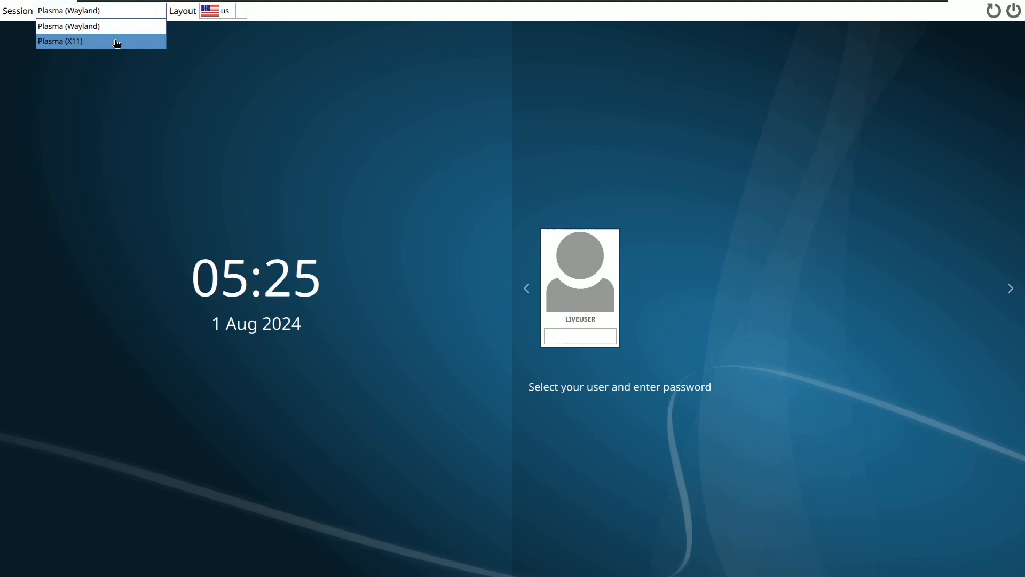
{"action": "left_click", "coordinate": [620, 105]}
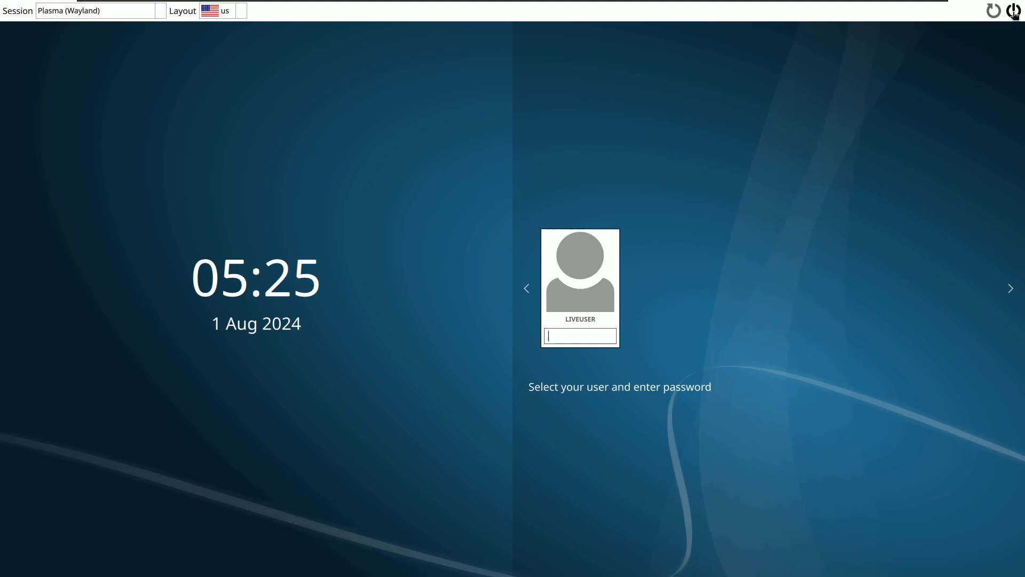
{"action": "key", "text": "Return"}
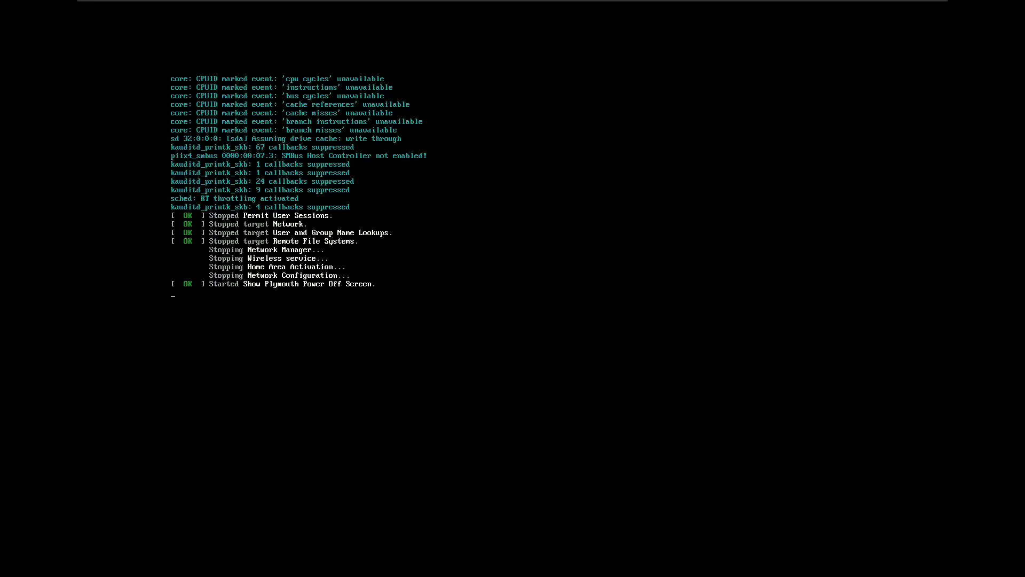